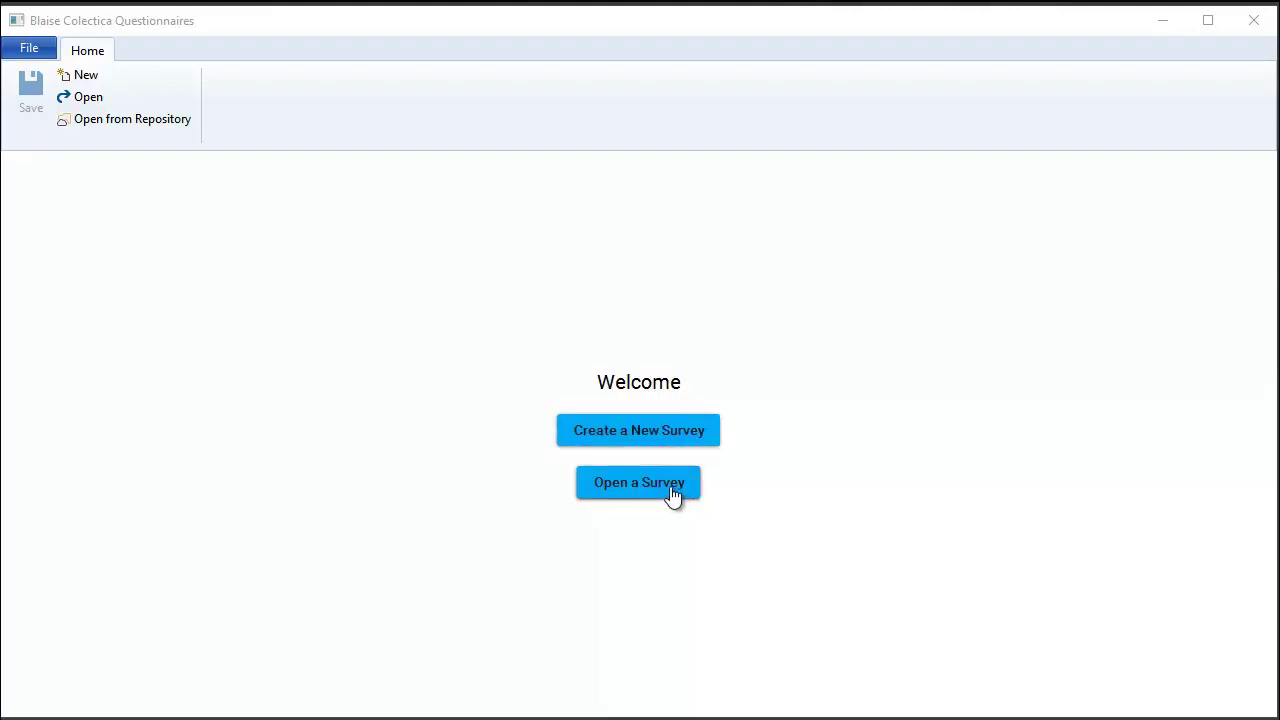
# Step: Create a new survey labelled "Commute Survey"
pyautogui.click(687, 445)
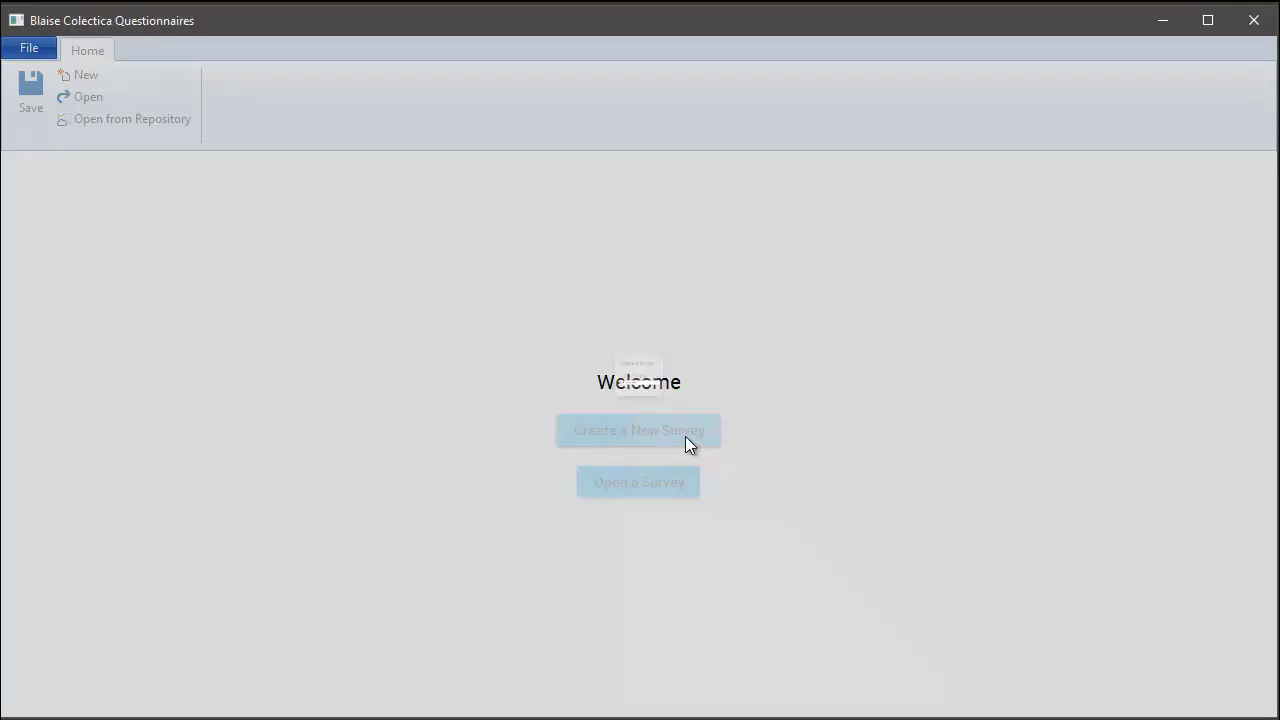
pyautogui.write('Com')
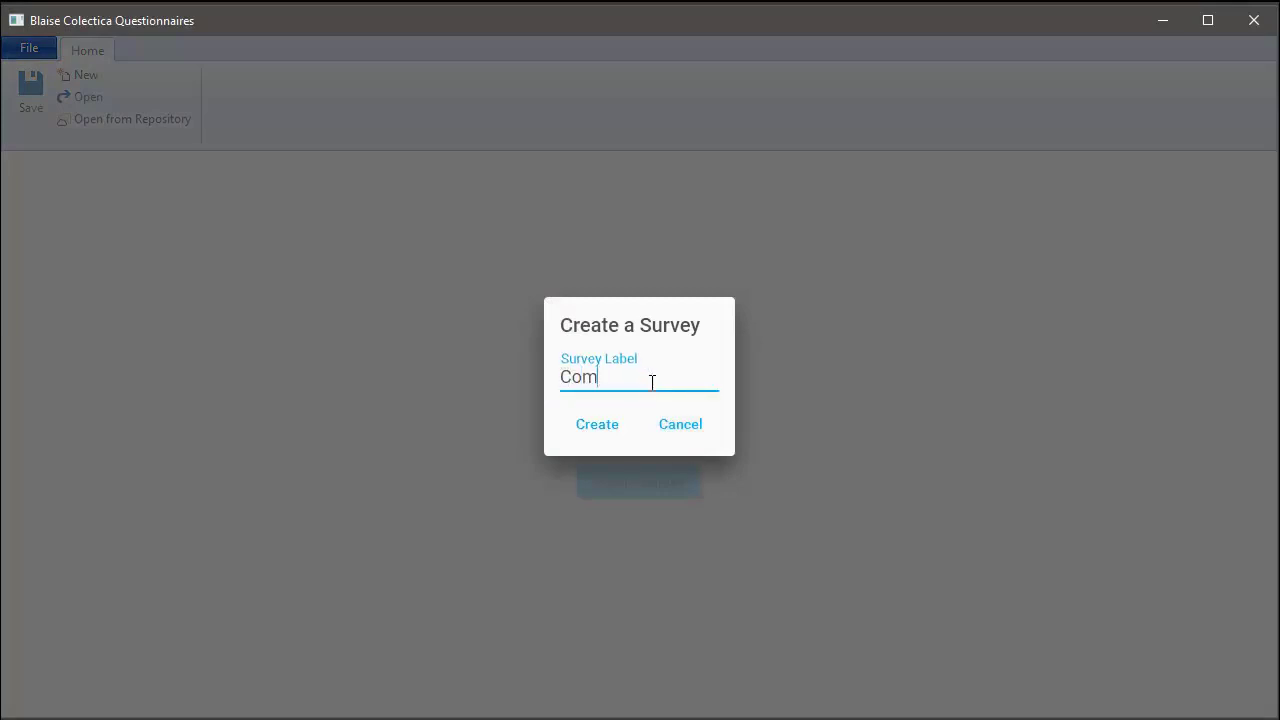
pyautogui.write('mute Survey')
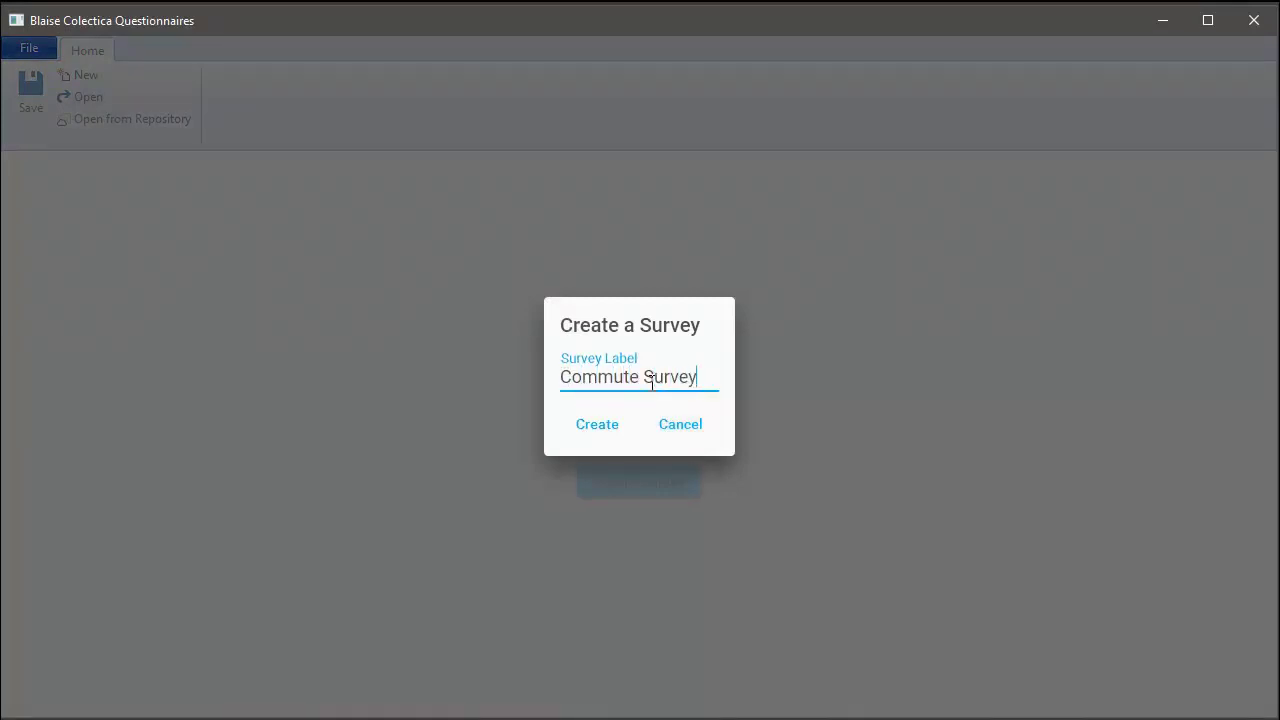
pyautogui.click(598, 430)
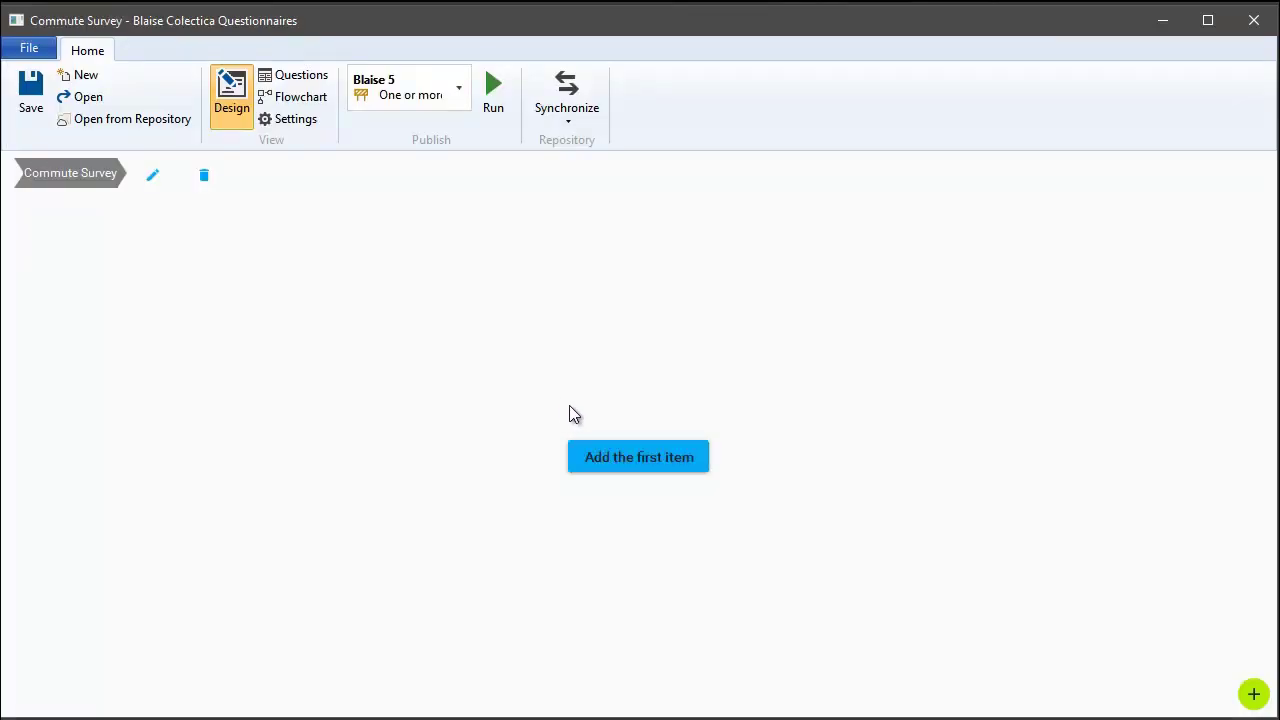
# Step: Add a descriptive text item named "welcome" as the first item, reading "Welcome, and thank you for taking the survey."
pyautogui.click(629, 472)
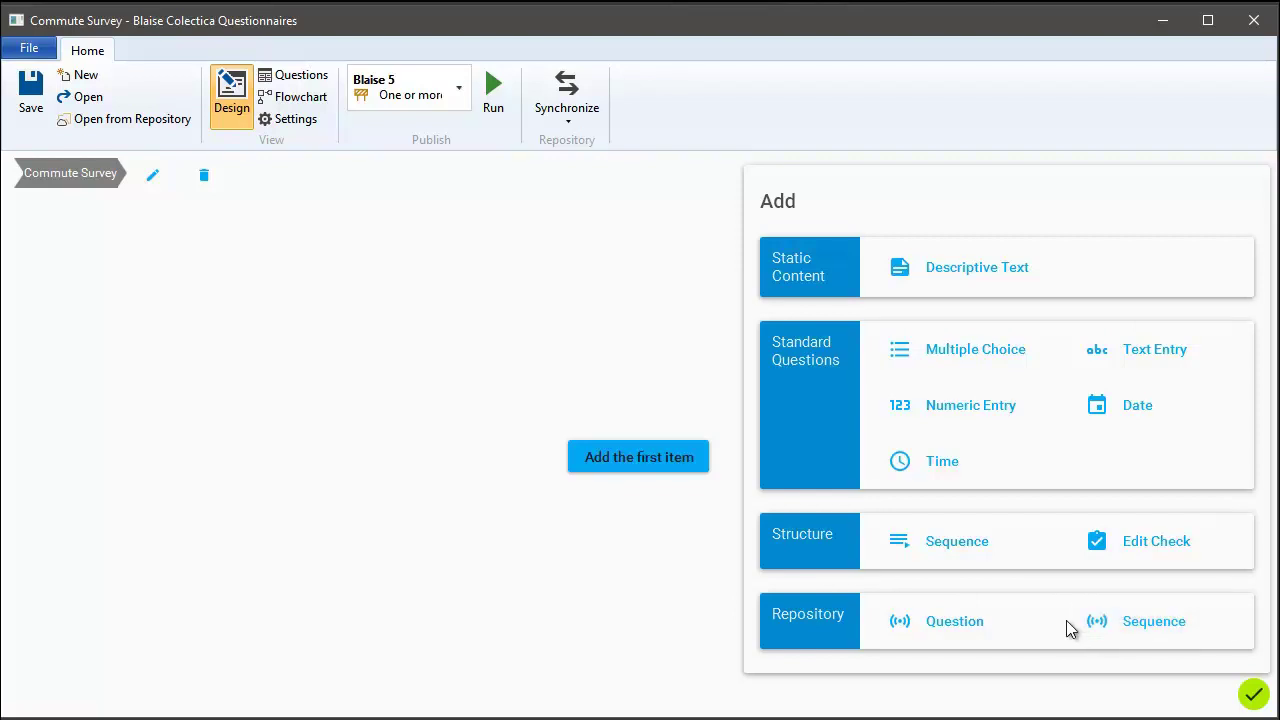
pyautogui.click(966, 274)
pyautogui.click(680, 161)
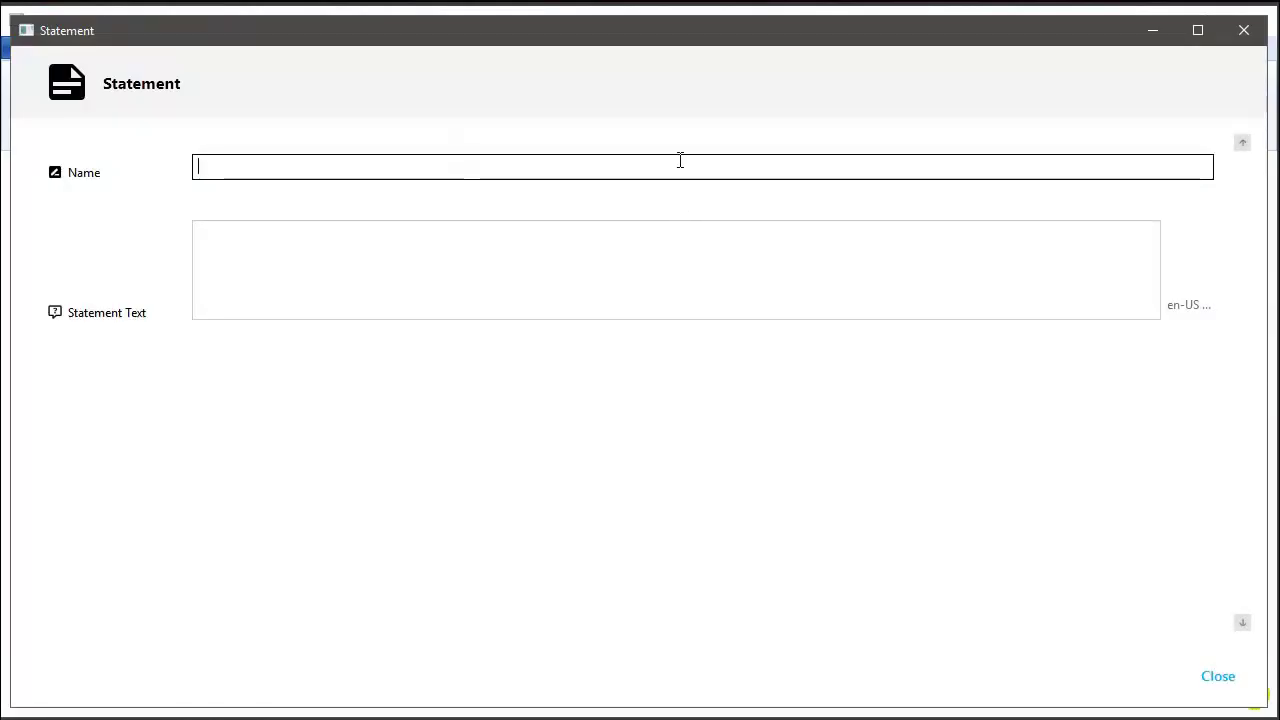
pyautogui.write('welcome')
pyautogui.press('Tab')
pyautogui.write('W')
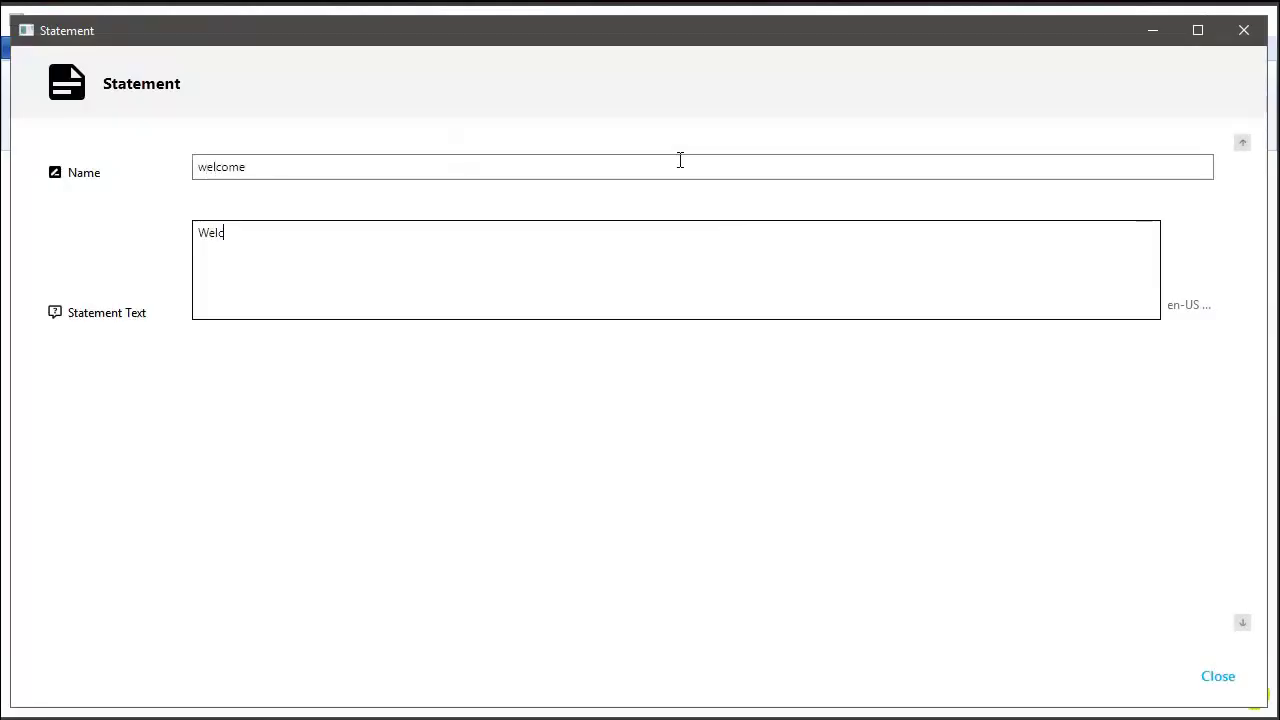
pyautogui.write('elcome, and thank y')
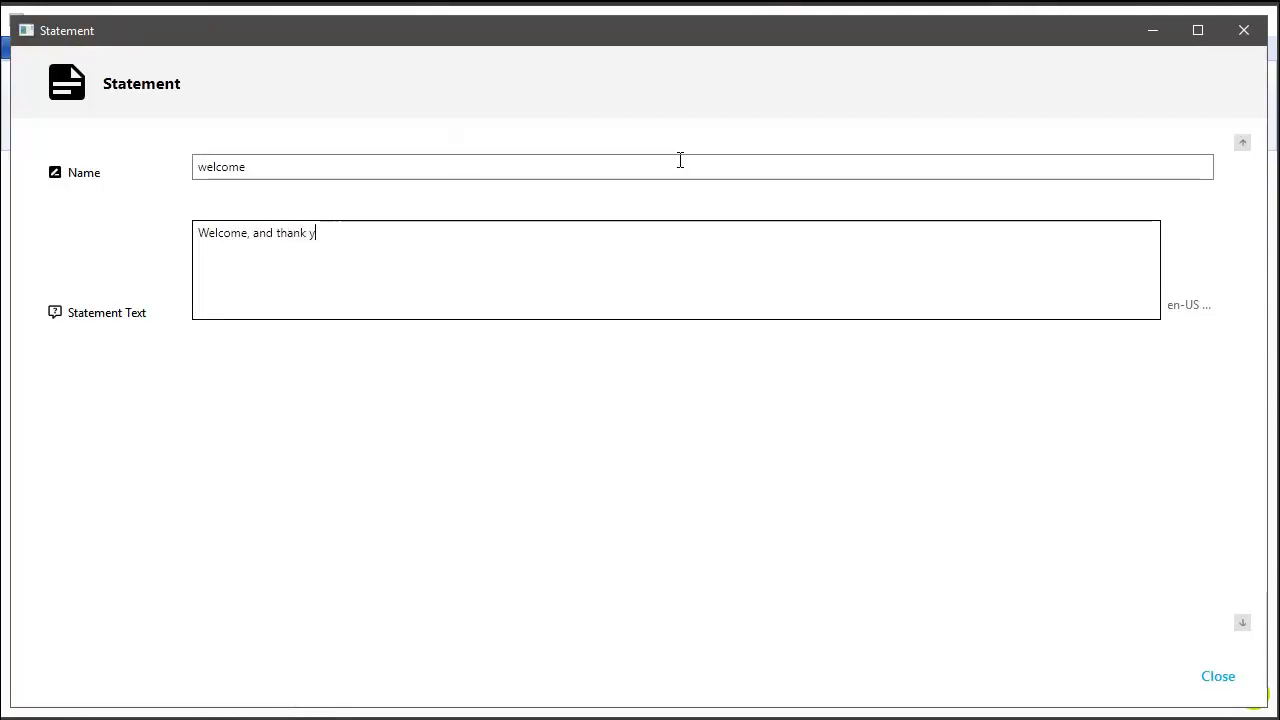
pyautogui.write('ou for taking the sur')
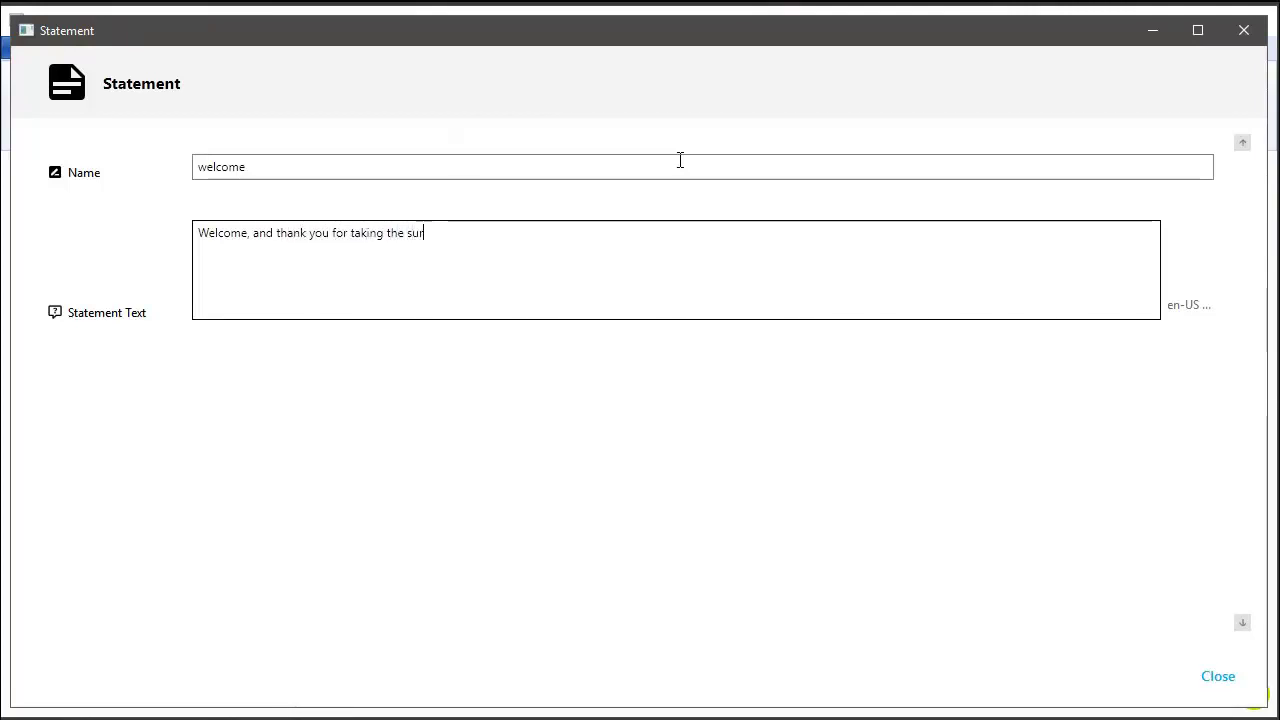
pyautogui.write('vey.')
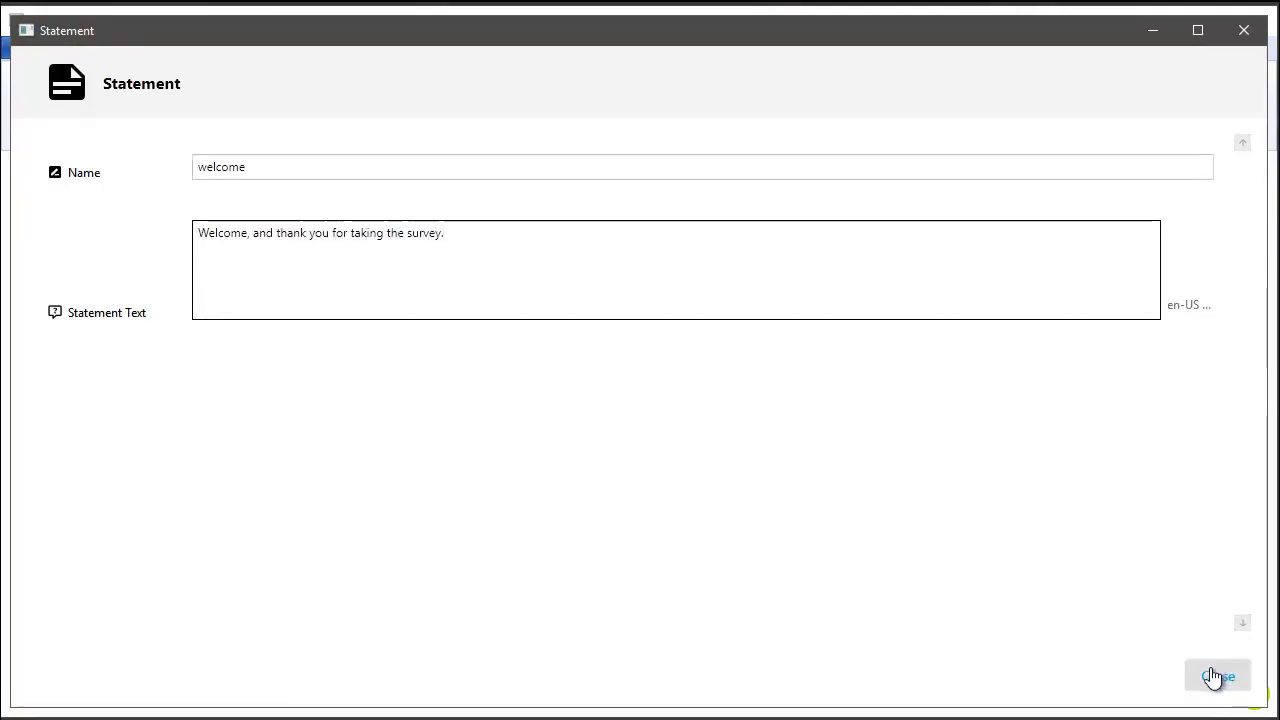
pyautogui.click(1216, 677)
# Step: Add a sequence labelled "Basic Information" after the welcome statement
pyautogui.moveTo(416, 275)
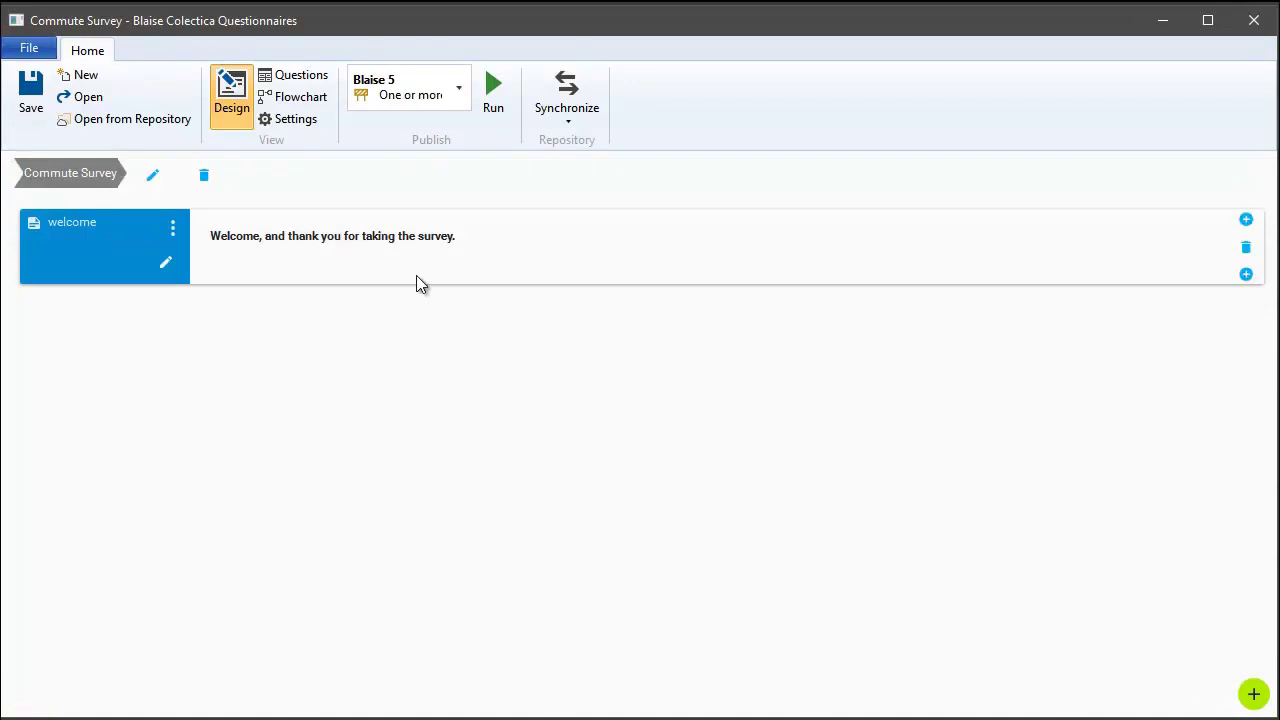
pyautogui.click(1252, 694)
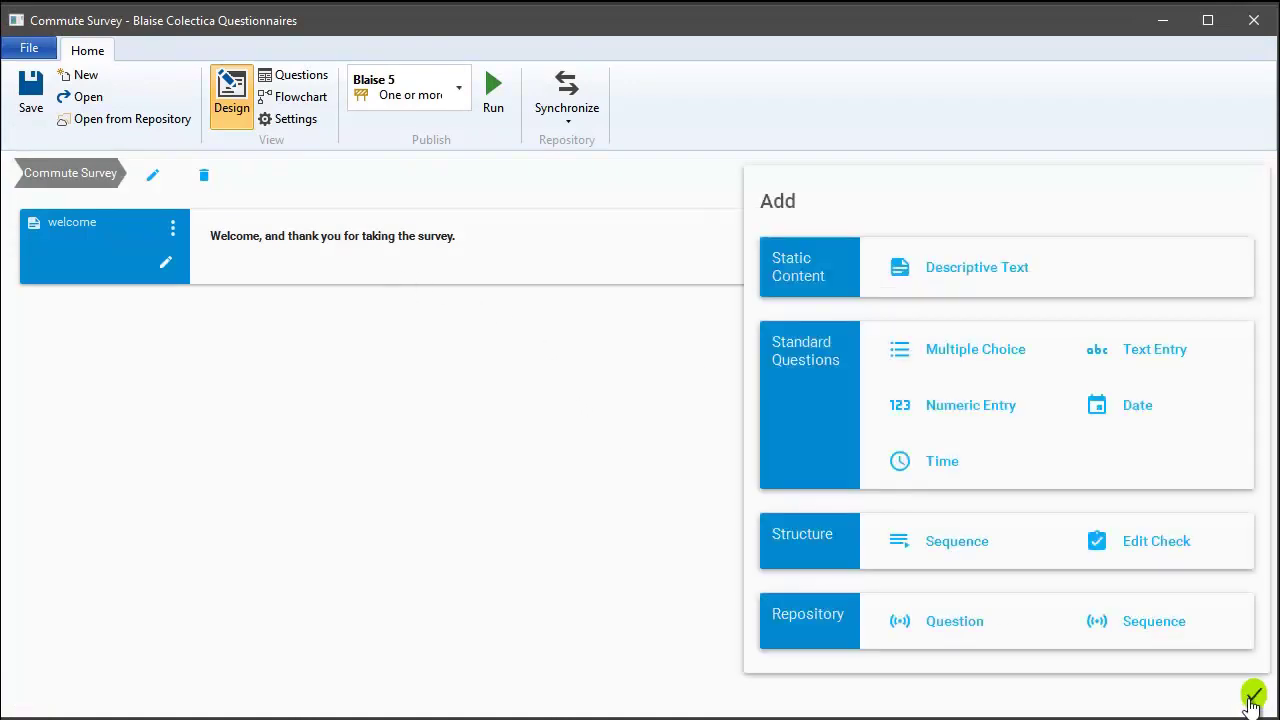
pyautogui.click(955, 558)
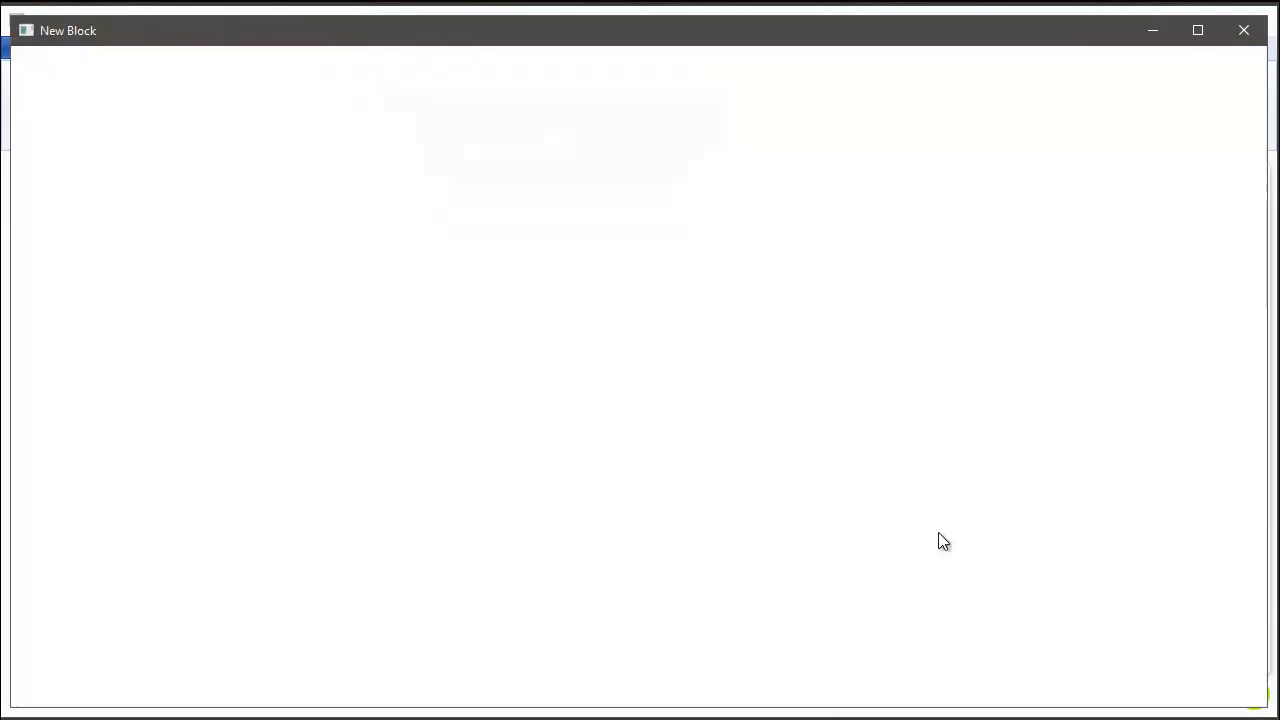
pyautogui.moveTo(250, 83); pyautogui.dragTo(143, 77)
pyautogui.write('Ba')
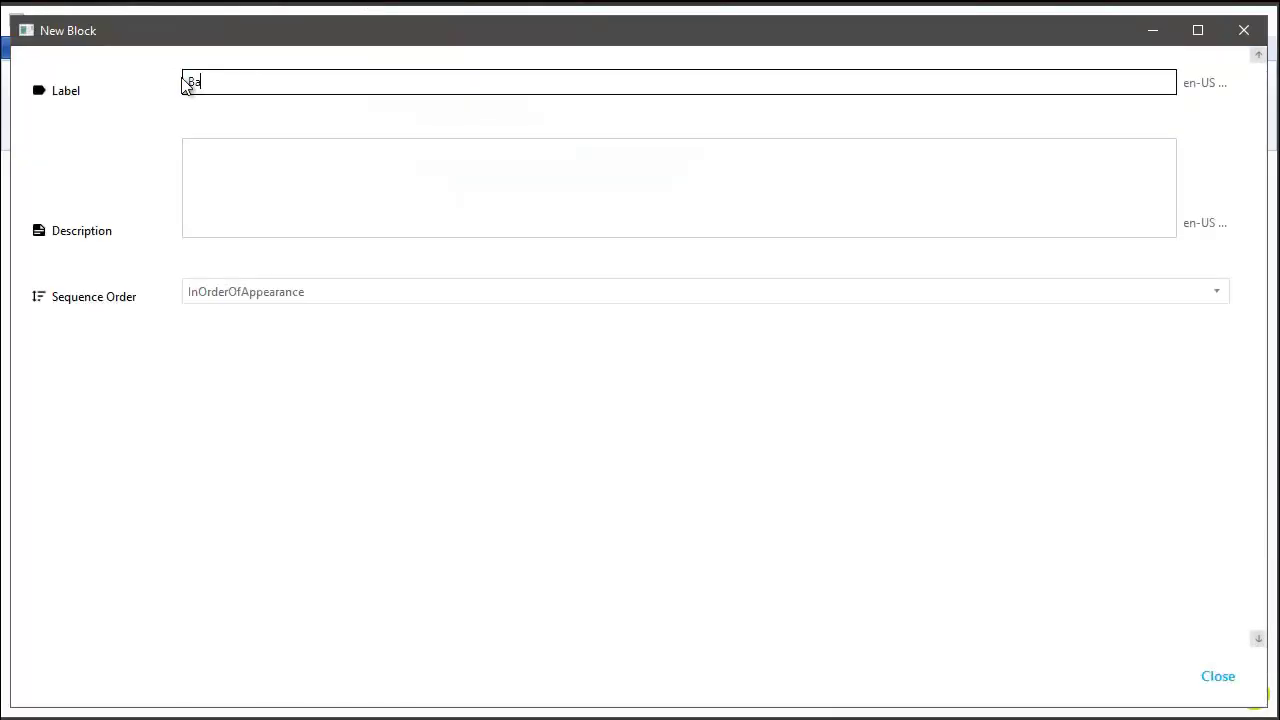
pyautogui.write('sic Information')
pyautogui.press('Escape')
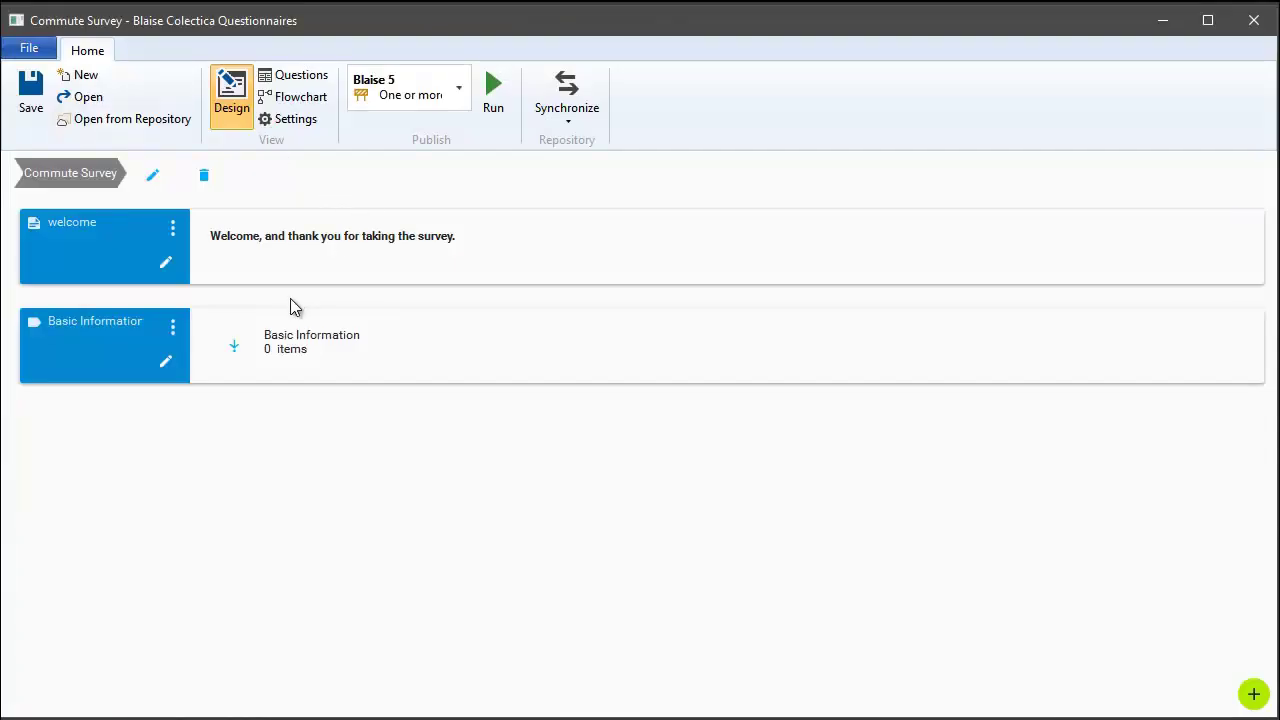
# Step: Inside the Basic Information sequence, add a text entry question named "name" that asks "What is your name?"
pyautogui.click(237, 350)
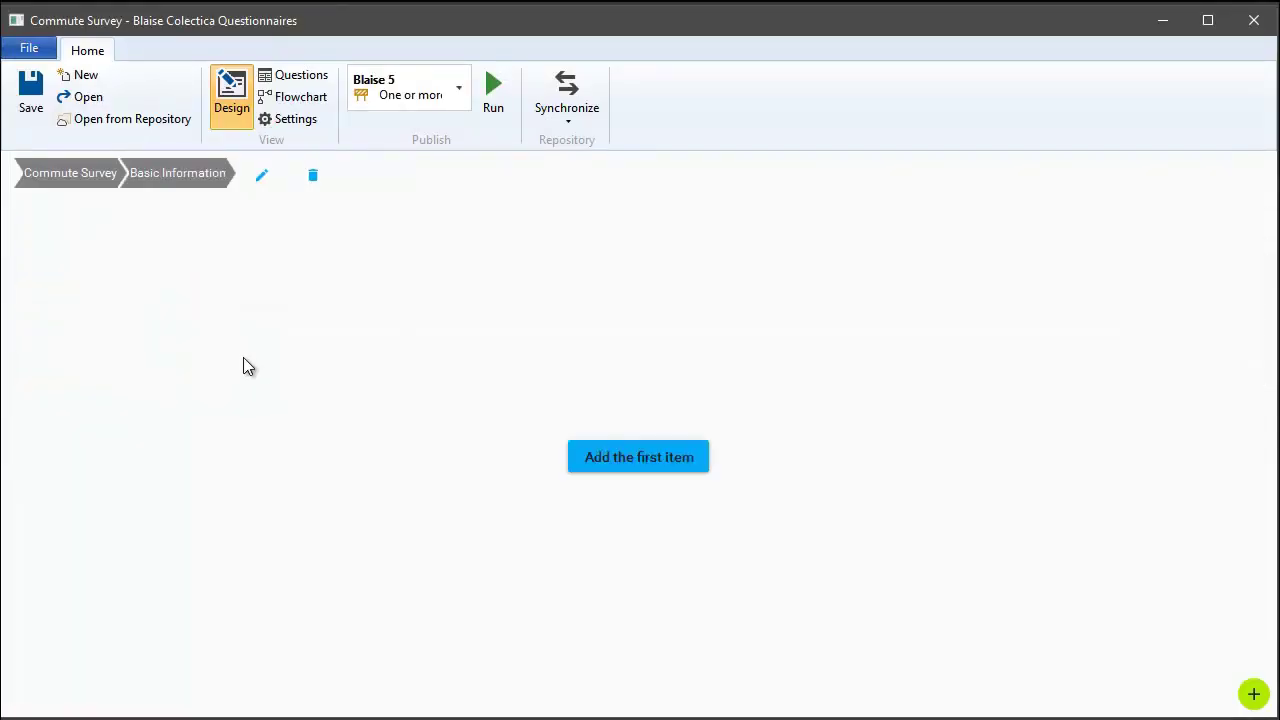
pyautogui.click(614, 465)
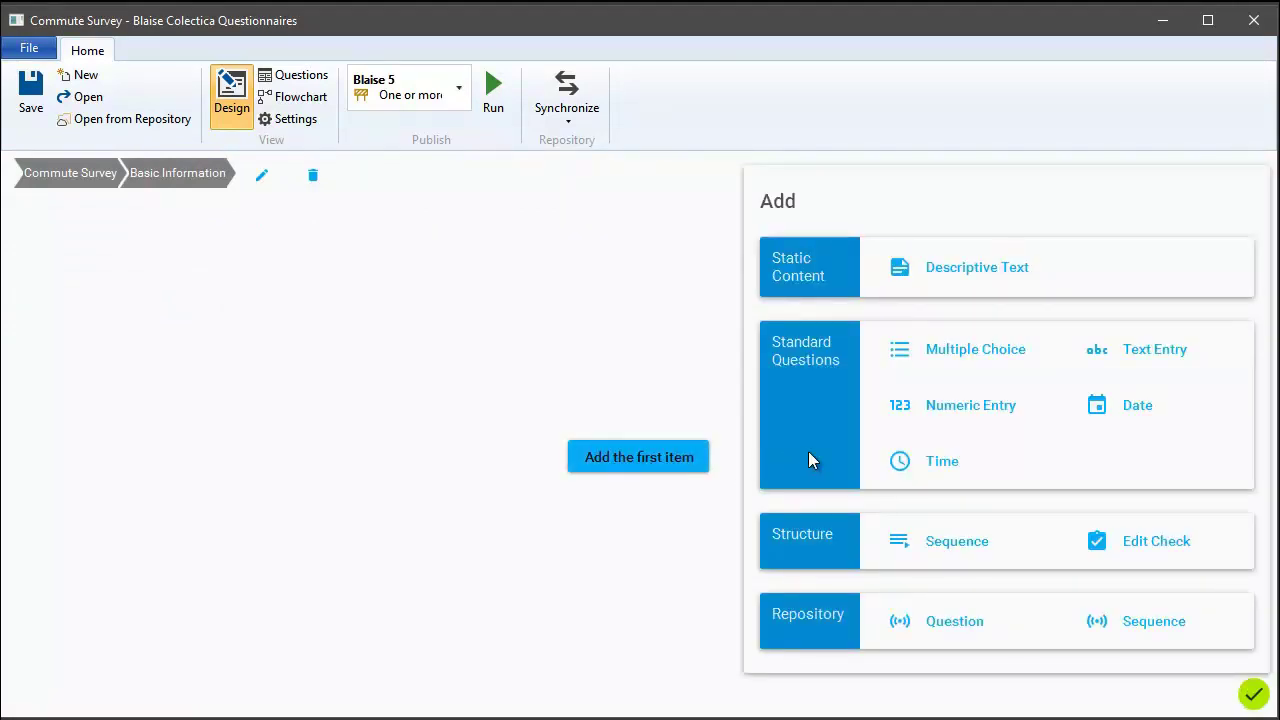
pyautogui.click(1134, 360)
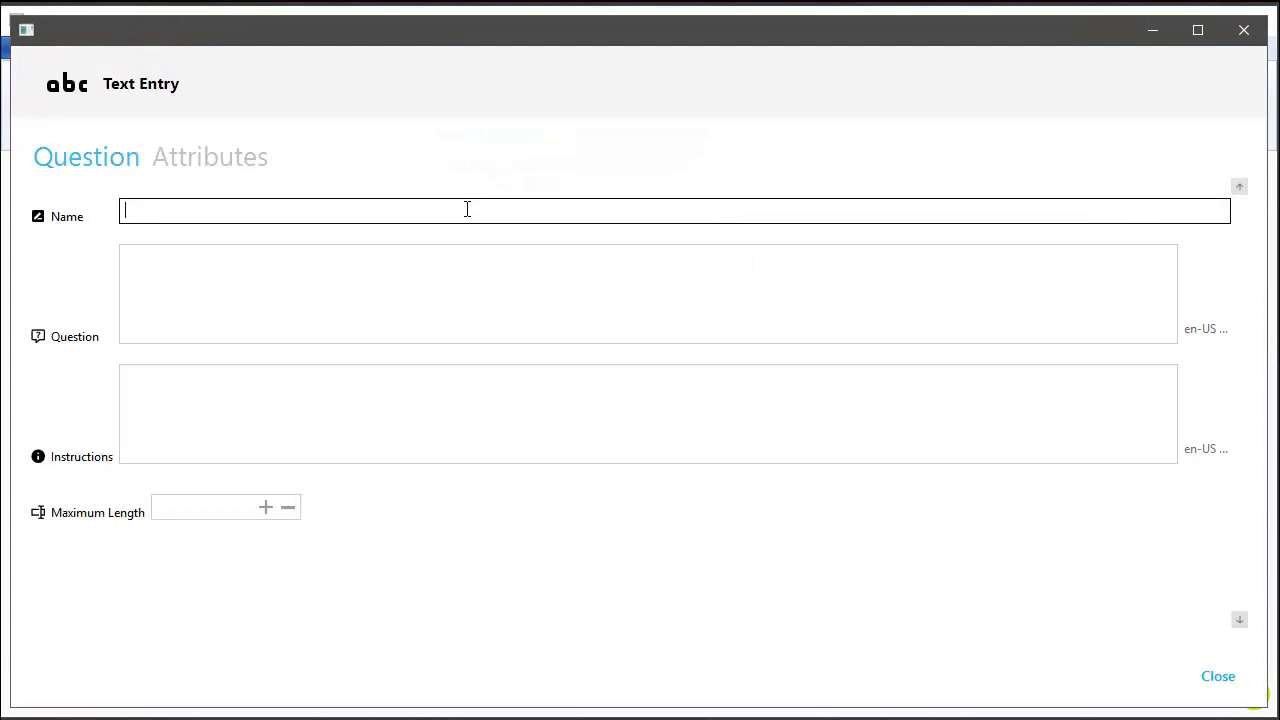
pyautogui.write('name')
pyautogui.press('Tab')
pyautogui.write('What ')
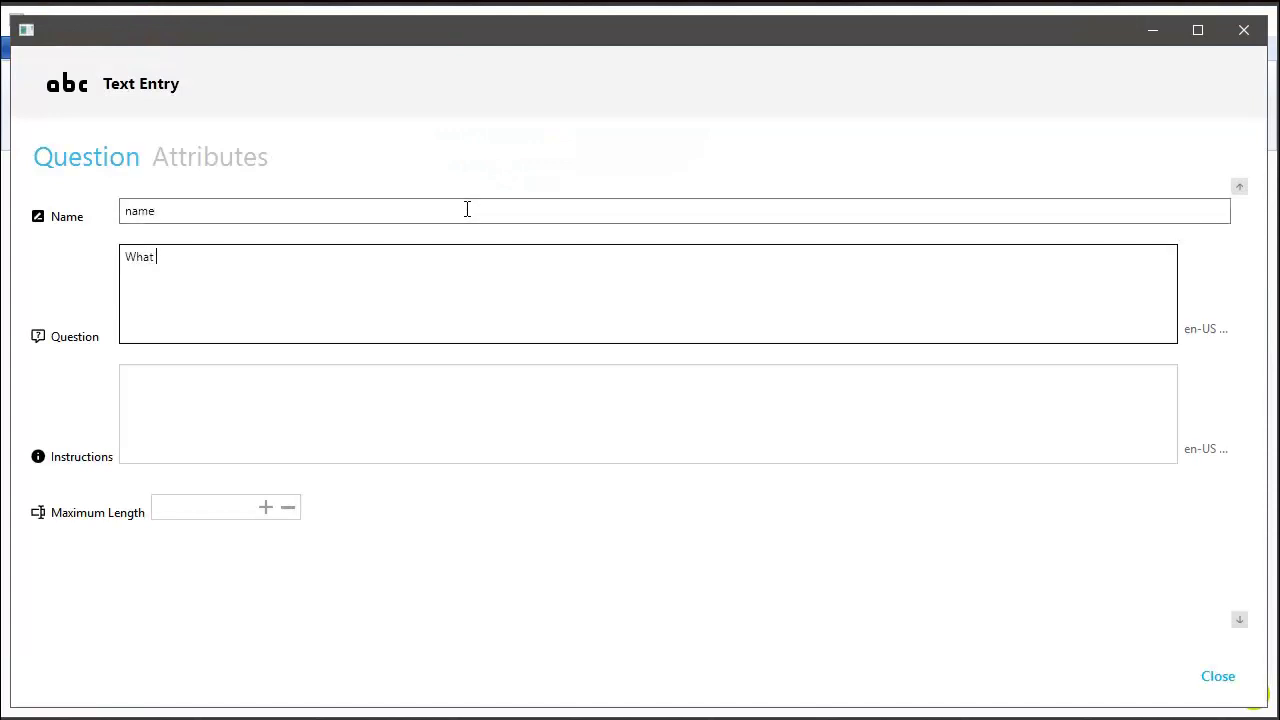
pyautogui.write('i syou')
pyautogui.press('BackSpace')
pyautogui.press('BackSpace')
pyautogui.press('BackSpace')
pyautogui.press('BackSpace')
pyautogui.press('BackSpace')
pyautogui.press('BackSpace')
pyautogui.write('s your')
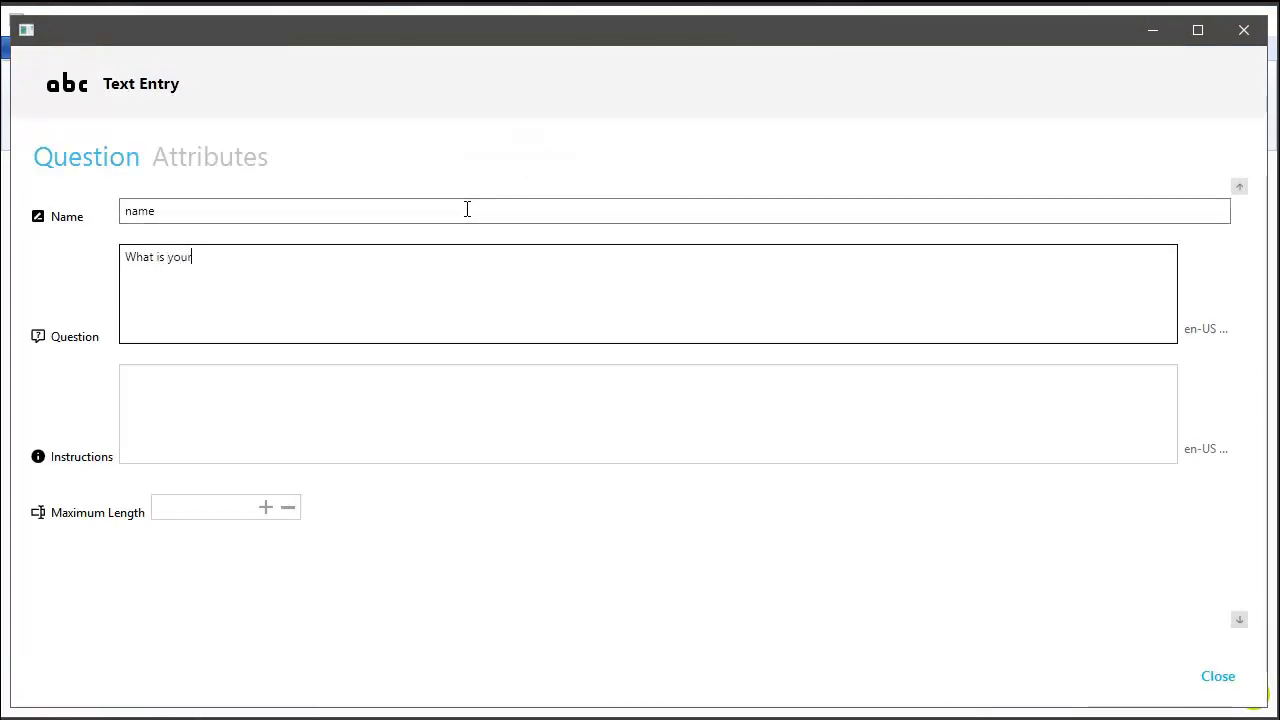
pyautogui.write(' ame?')
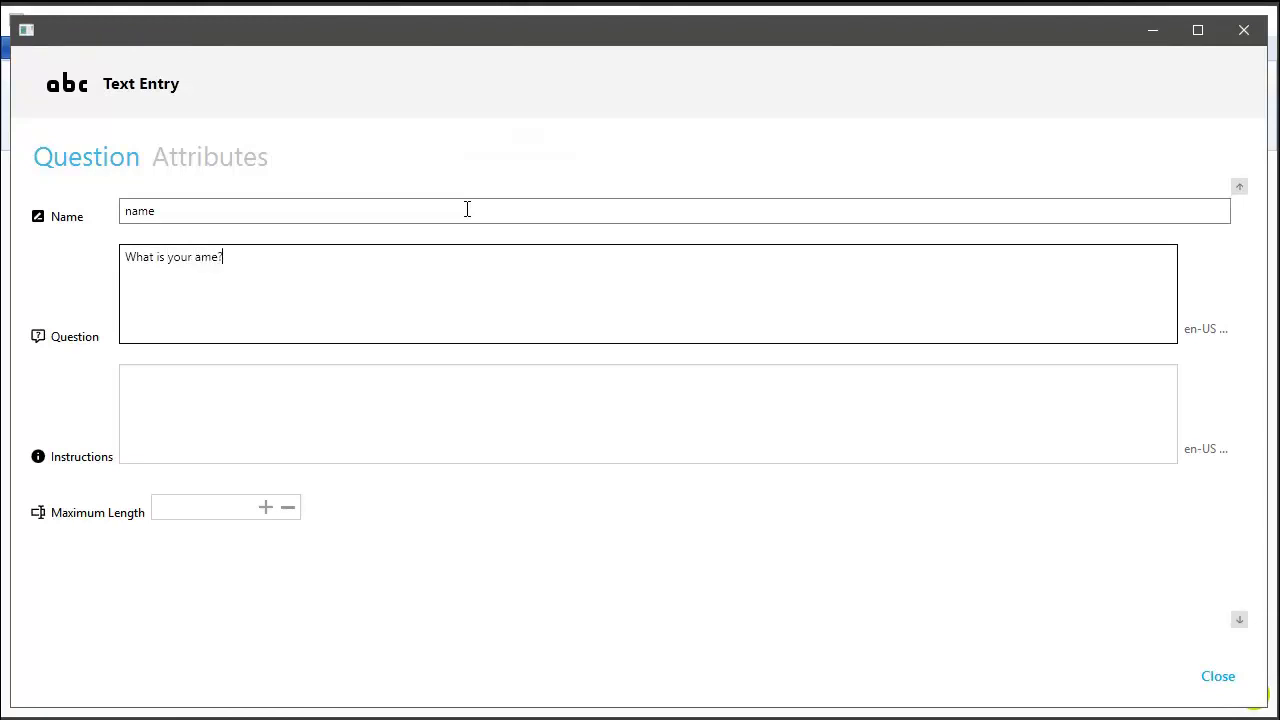
pyautogui.write('n')
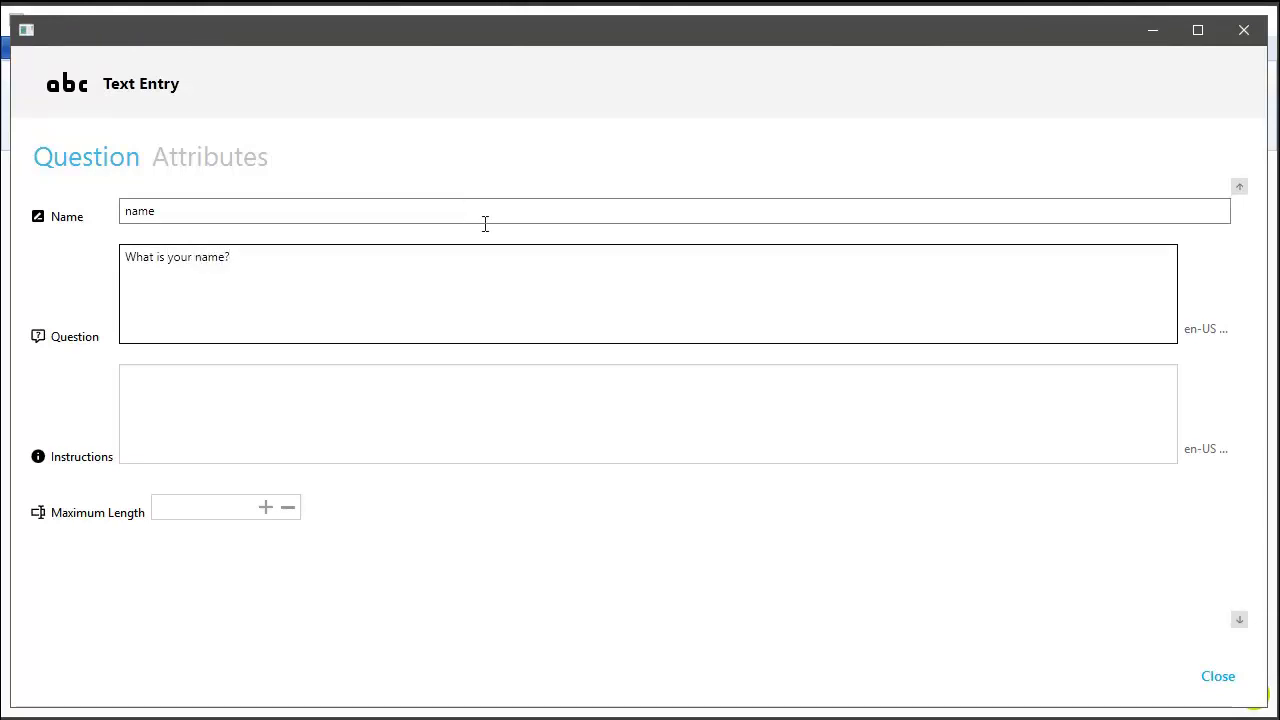
pyautogui.click(1216, 678)
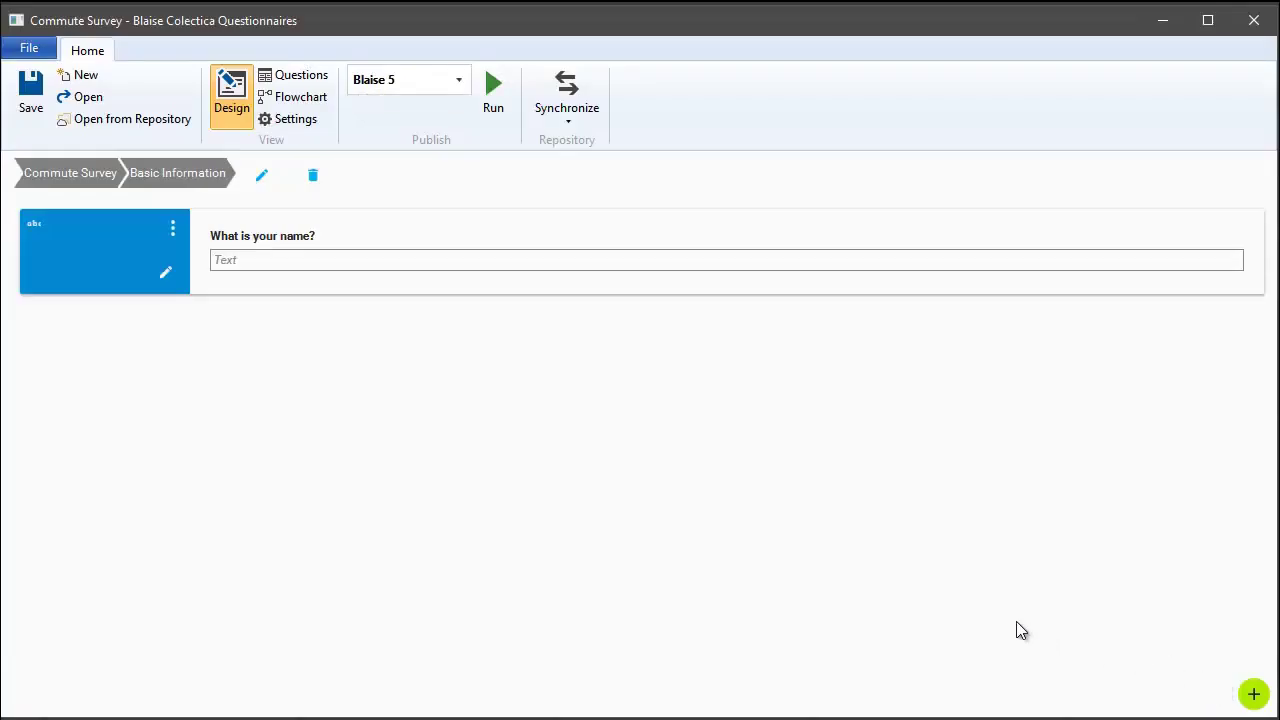
# Step: Add a numeric entry question named "age" that asks "What is your age?"
pyautogui.click(1250, 695)
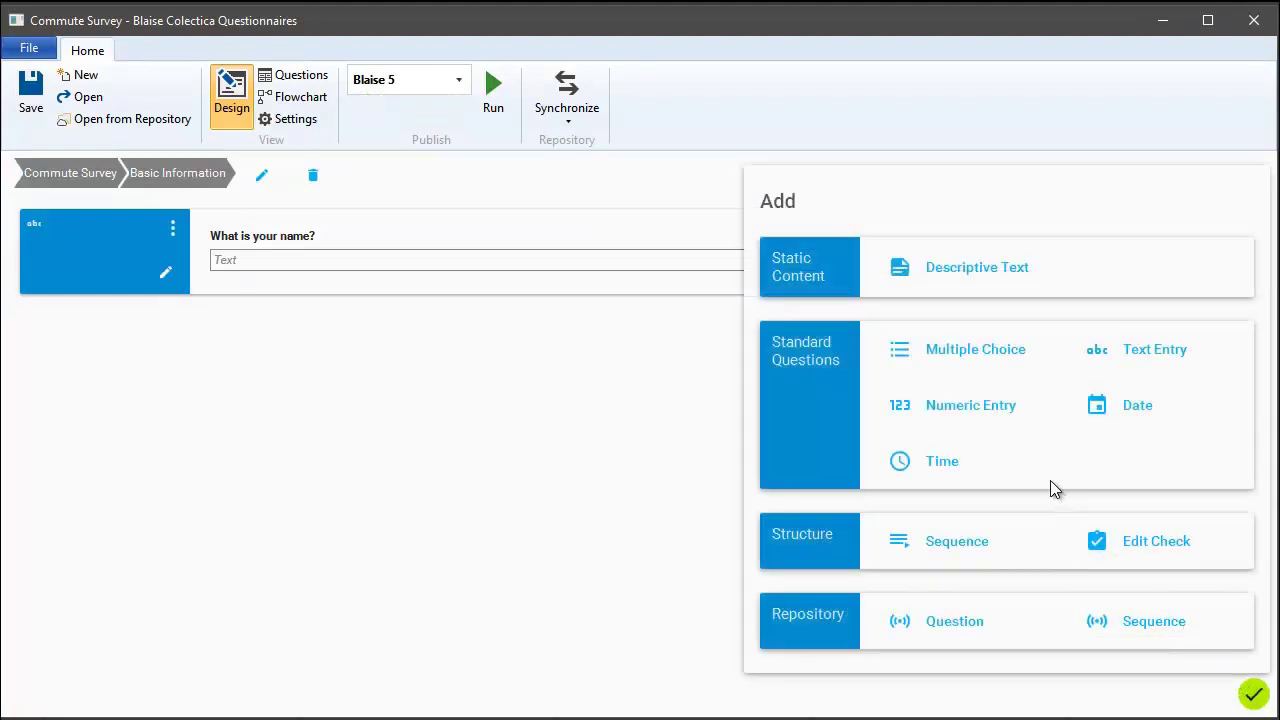
pyautogui.click(995, 405)
pyautogui.click(400, 205)
pyautogui.write('age')
pyautogui.press('Tab')
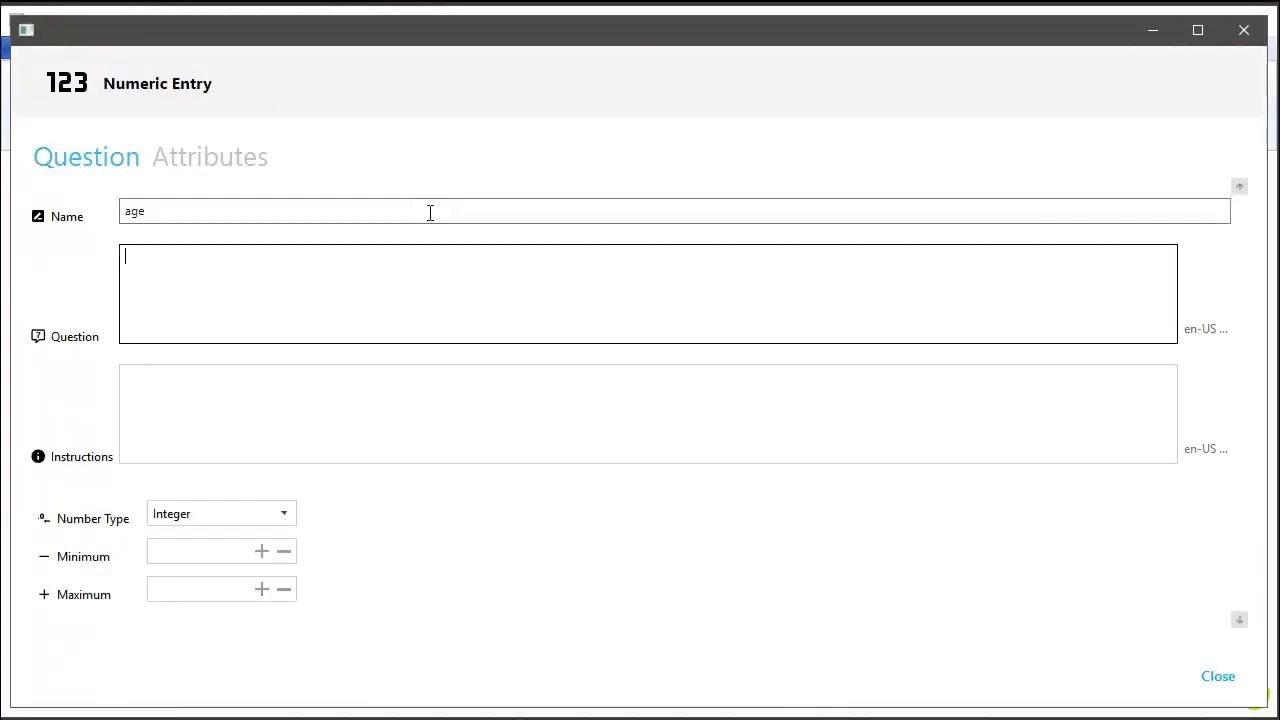
pyautogui.write('What is your age?')
pyautogui.press('Tab')
pyautogui.press('Escape')
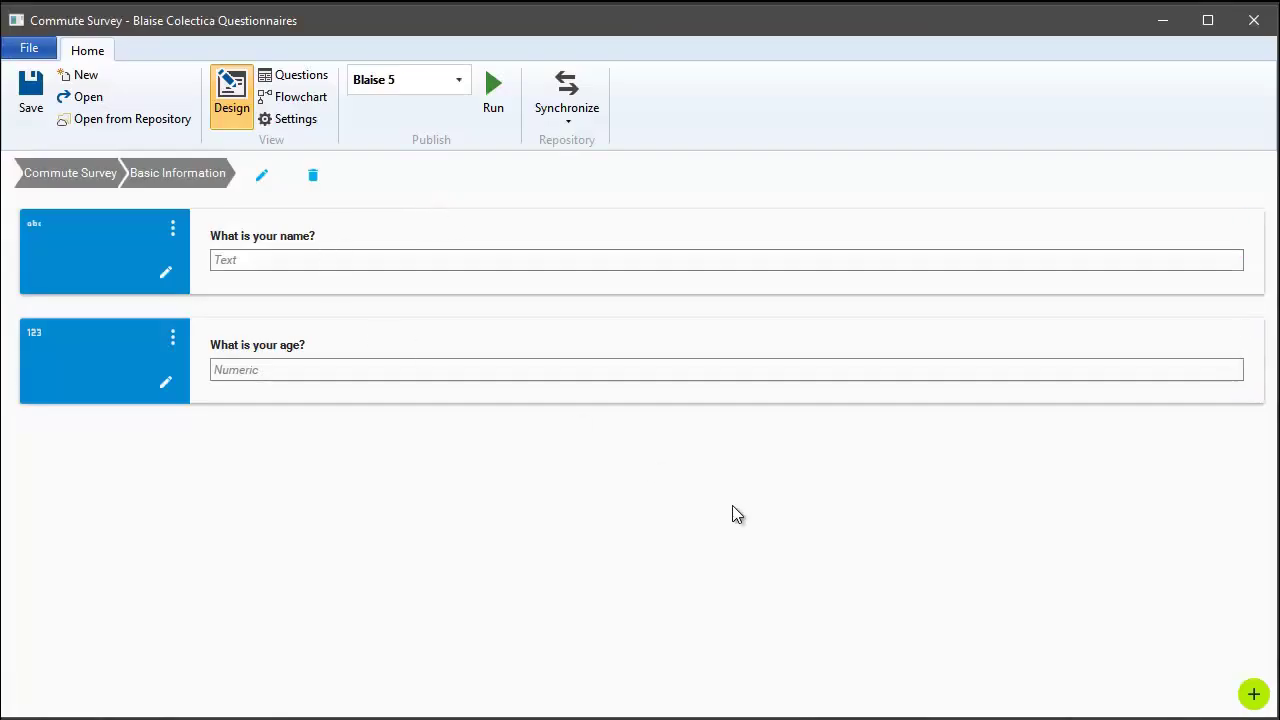
# Step: Add a multiple choice question named "gender" that asks "What is your gender?"
pyautogui.click(1252, 694)
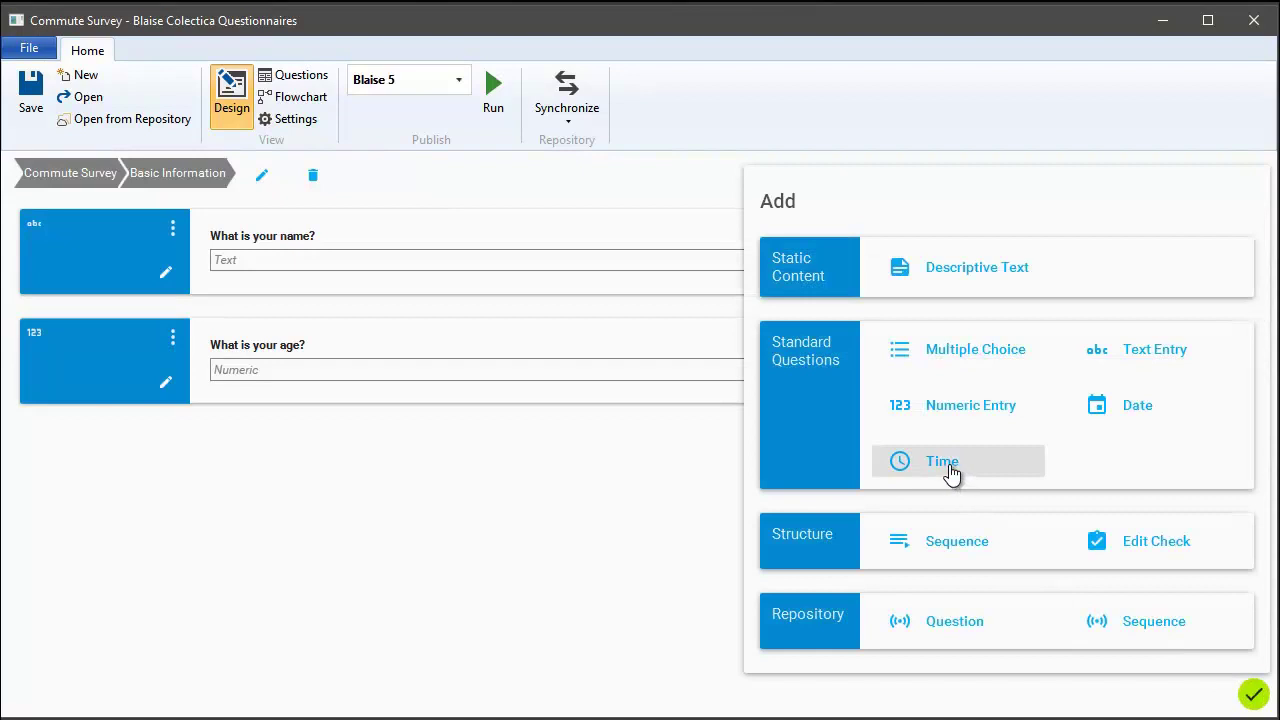
pyautogui.click(962, 349)
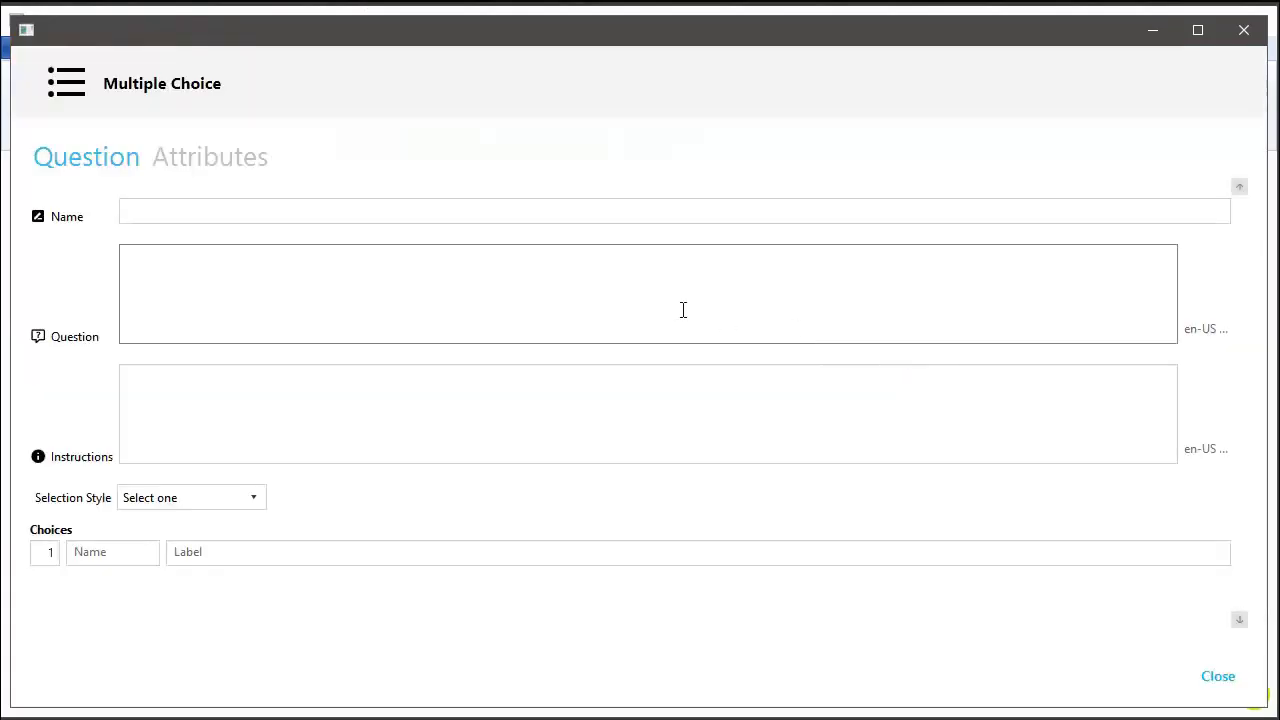
pyautogui.click(546, 214)
pyautogui.write('gender')
pyautogui.press('Tab')
pyautogui.write('W')
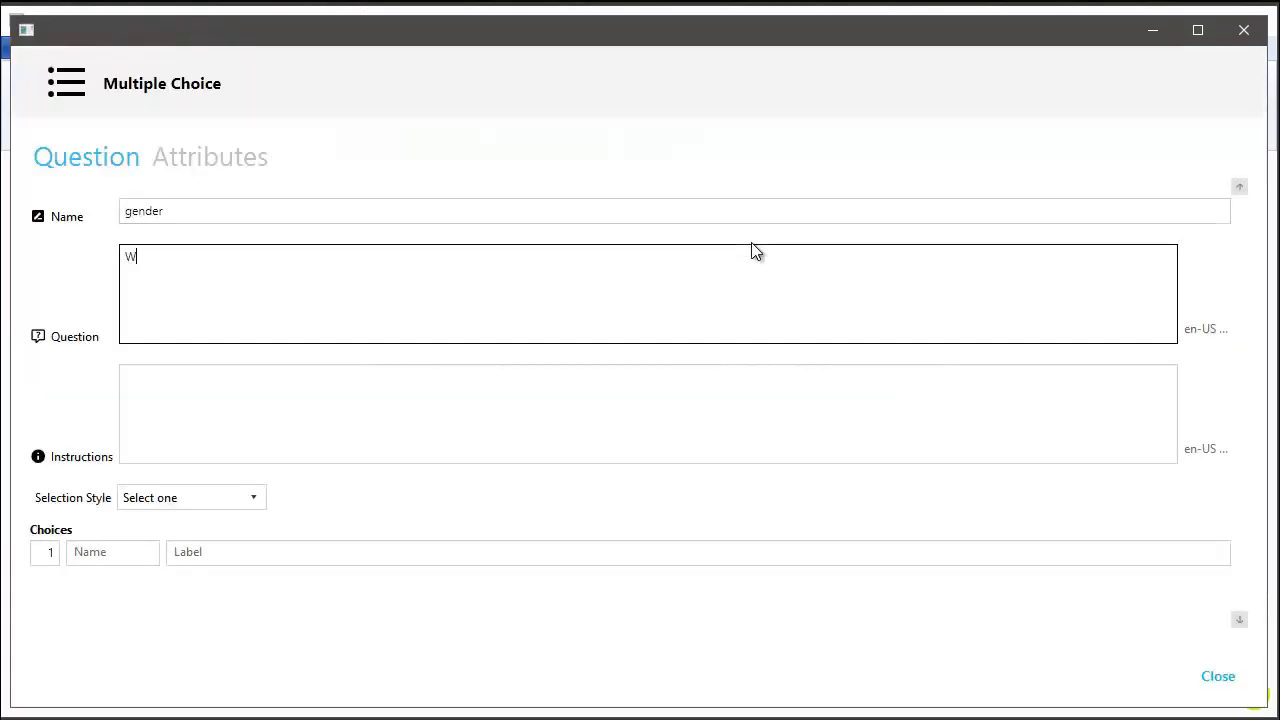
pyautogui.write('hat is your gender?')
# Step: Give the gender question the choices "Male" and "Female", and return to the top level of the Commute Survey
pyautogui.click(374, 549)
pyautogui.write('M')
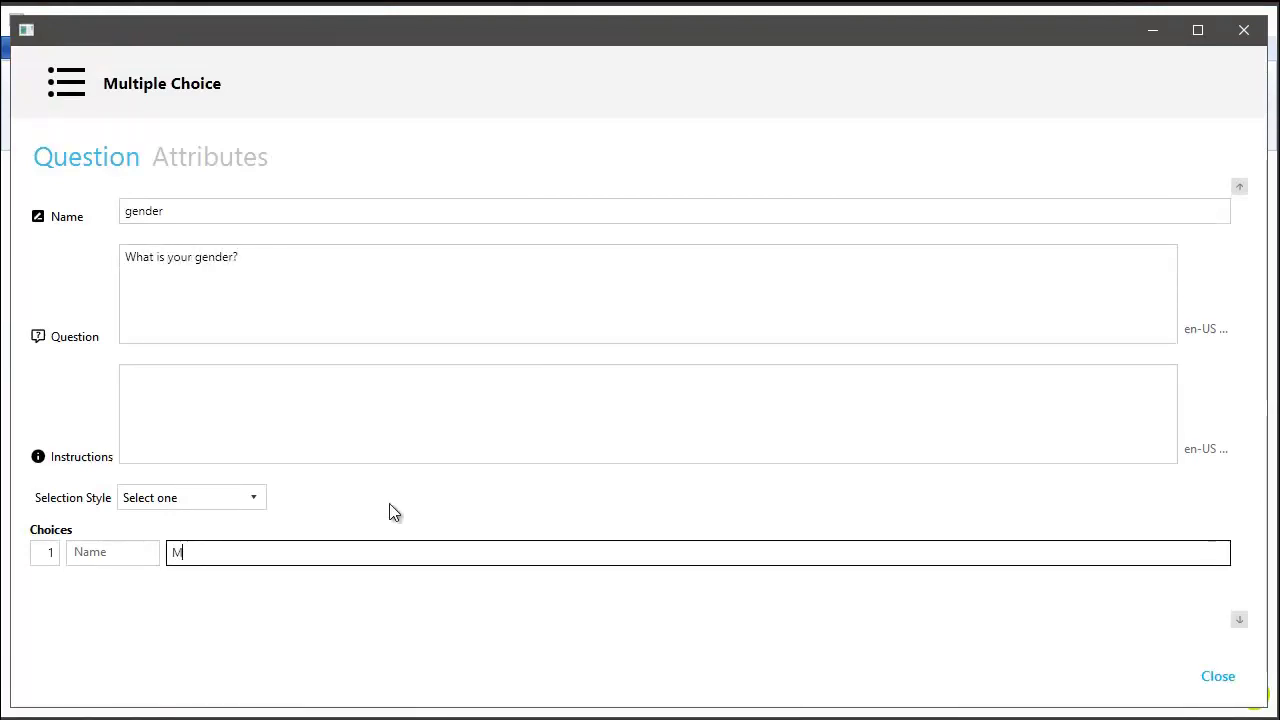
pyautogui.write('ale')
pyautogui.press('Return')
pyautogui.write('Gender')
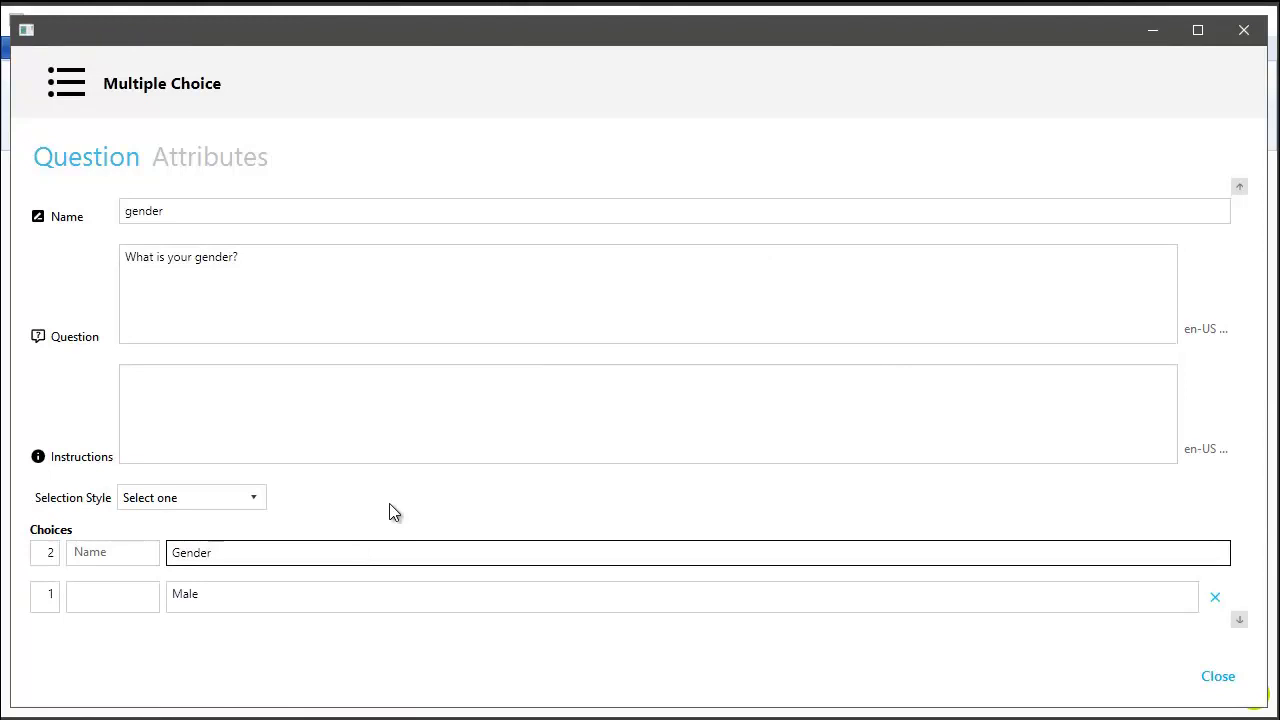
pyautogui.hotkey('ctrl', 'a')
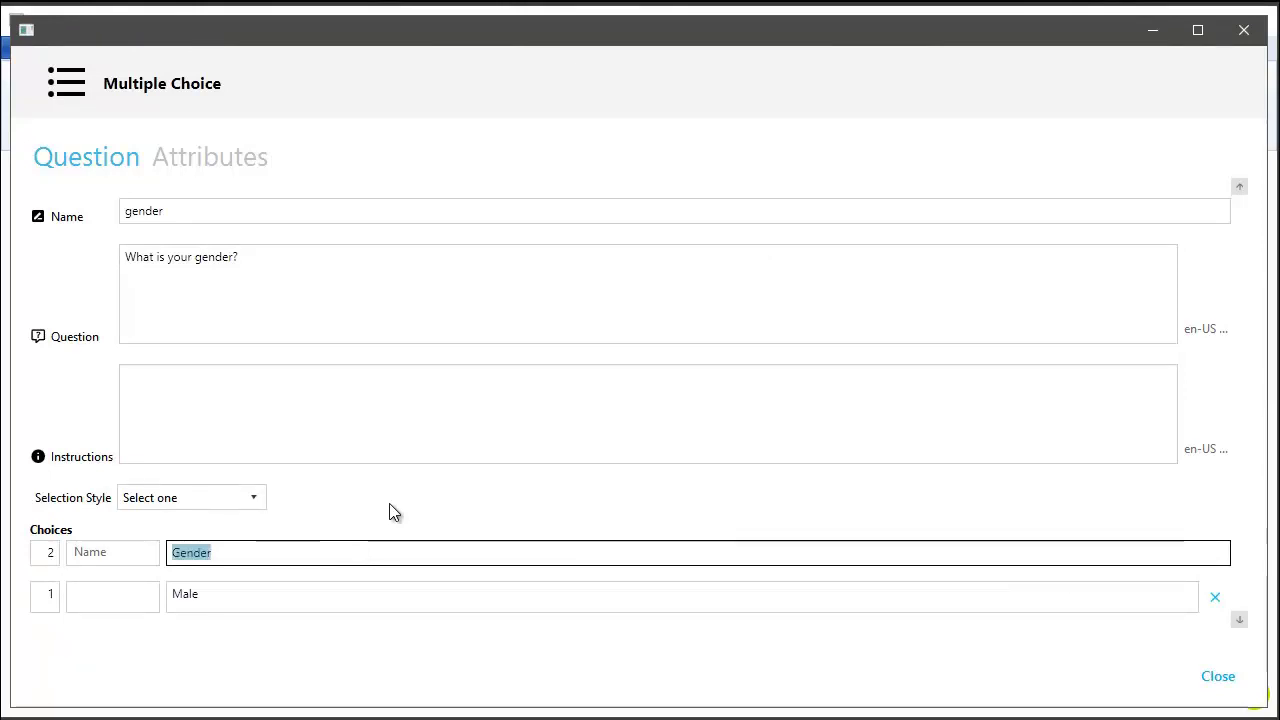
pyautogui.press('BackSpace')
pyautogui.write('Female')
pyautogui.press('Return')
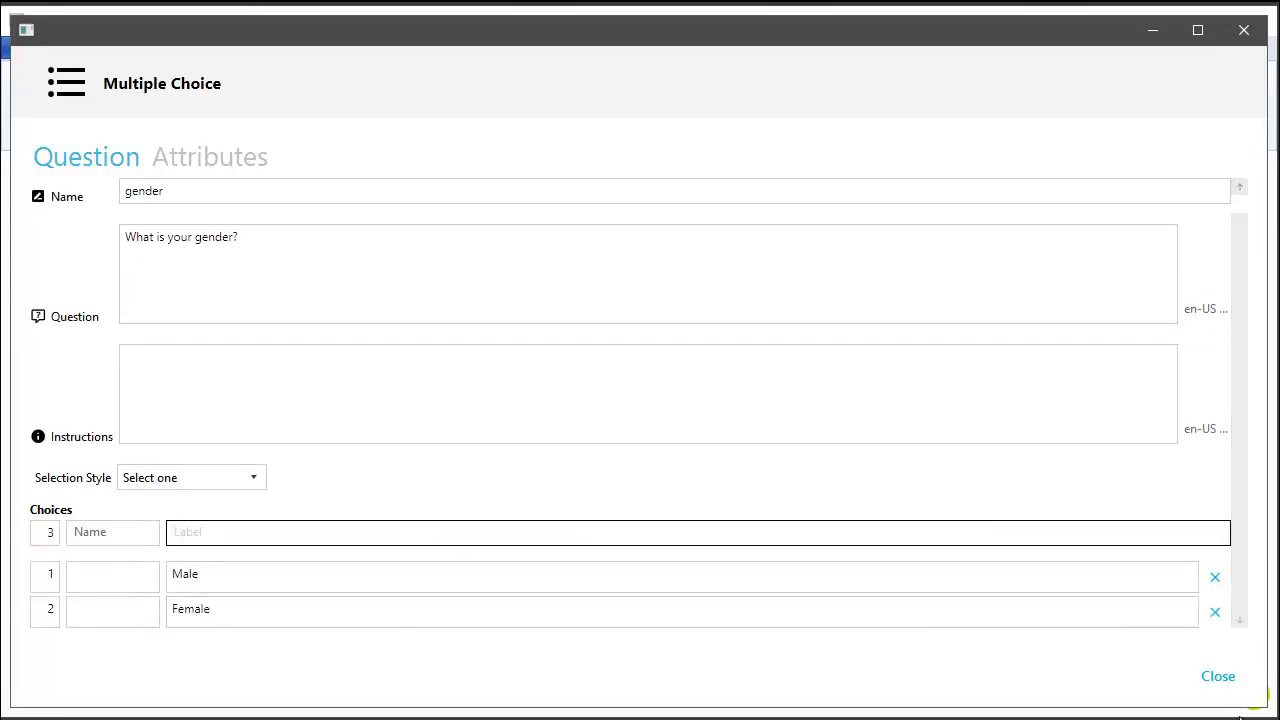
pyautogui.click(1220, 680)
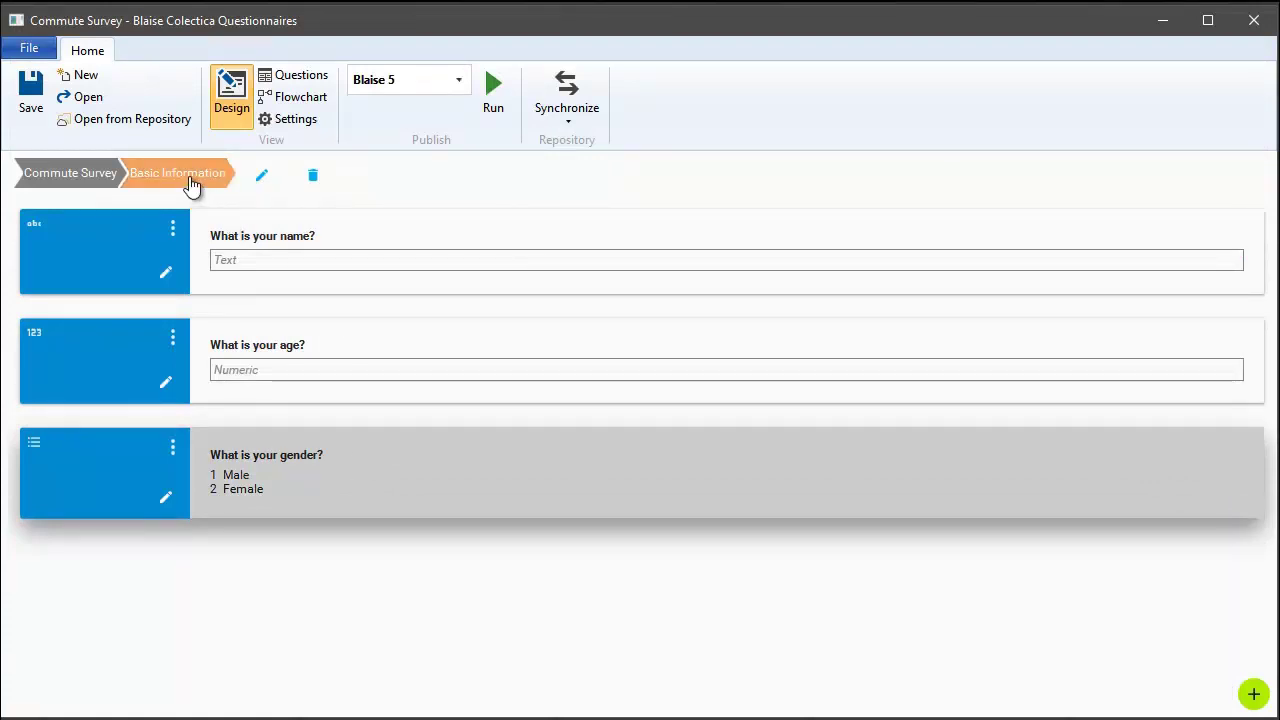
pyautogui.click(66, 185)
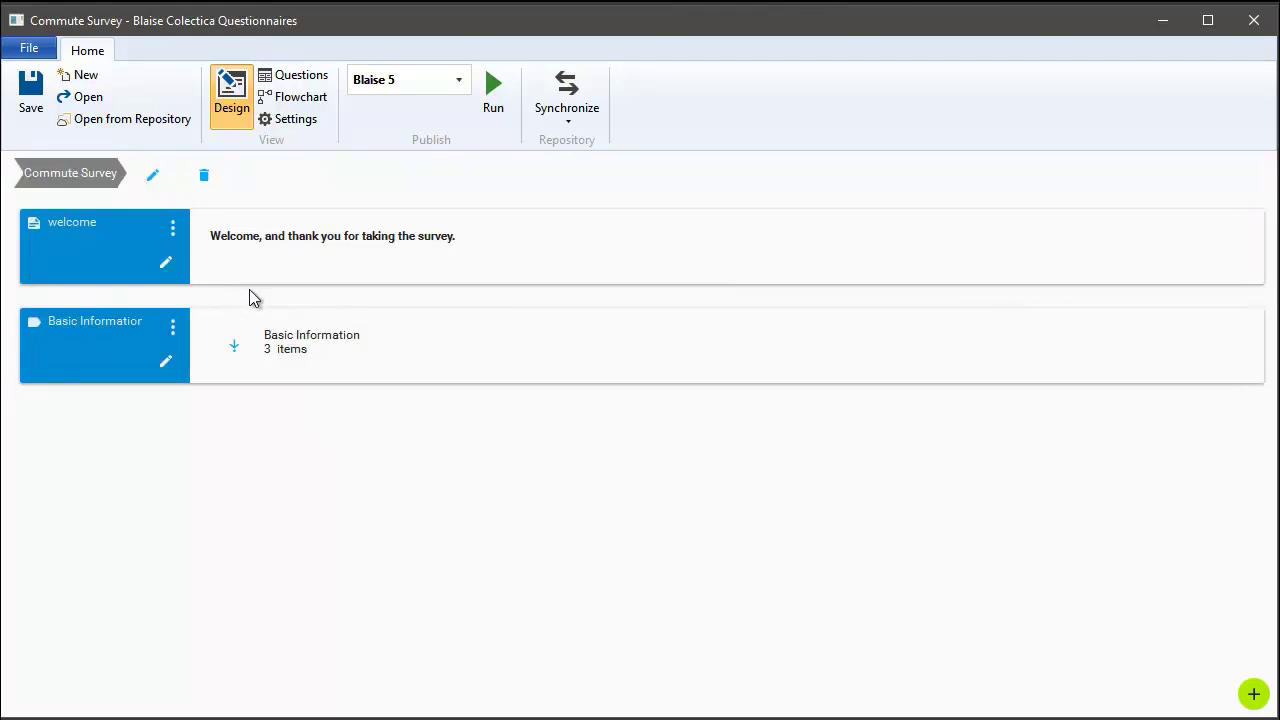
# Step: Add the Location sequence from the localhost repository to the Commute Survey, and review the questions it contains
pyautogui.click(1253, 697)
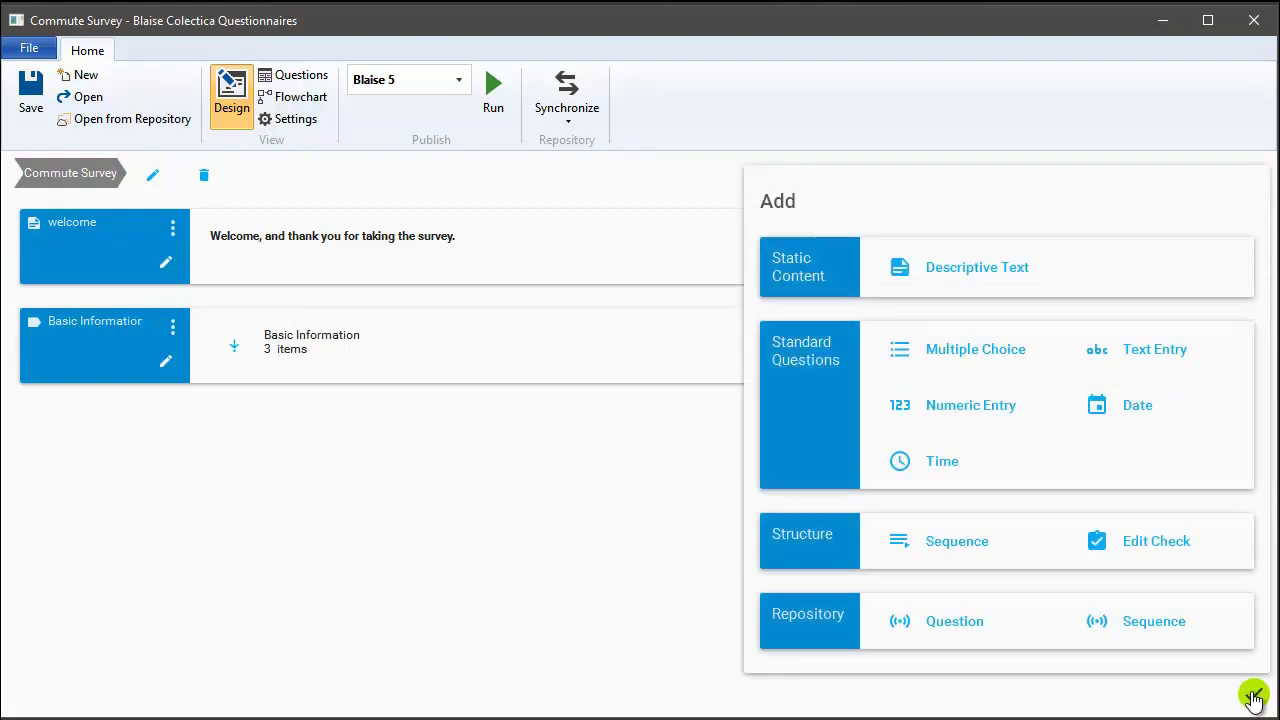
pyautogui.click(1118, 622)
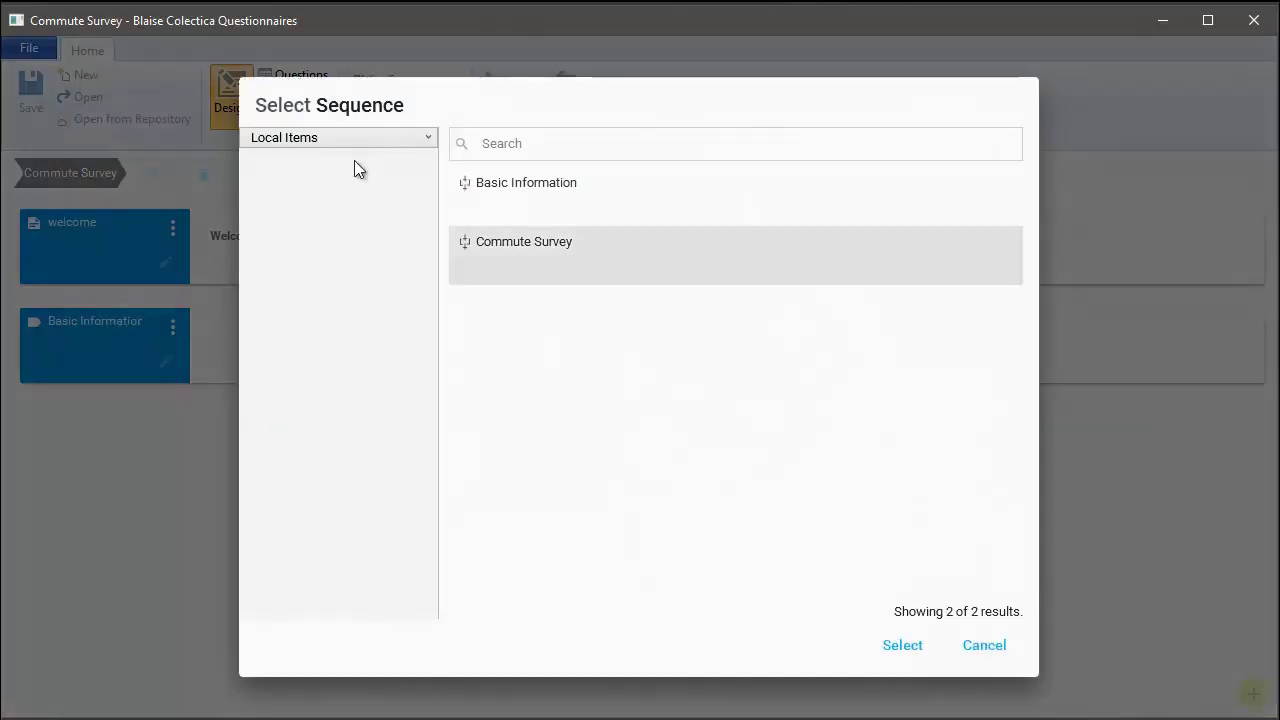
pyautogui.click(331, 137)
pyautogui.click(312, 178)
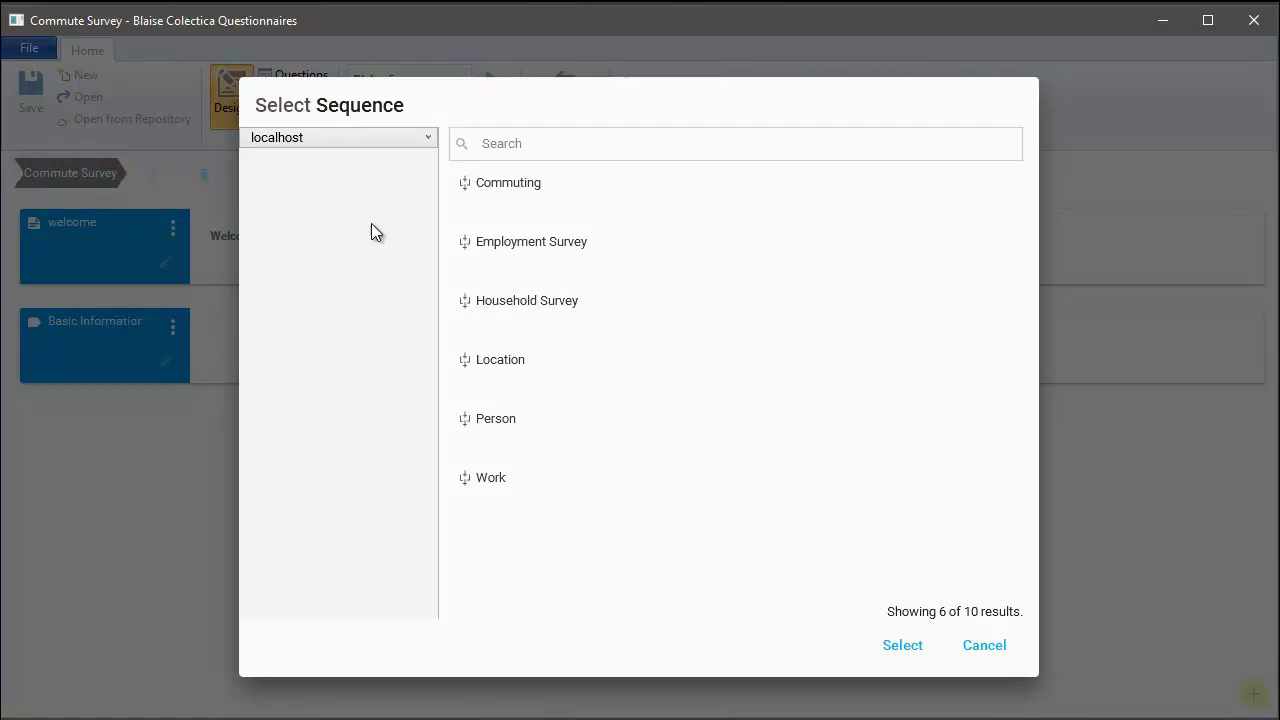
pyautogui.click(523, 362)
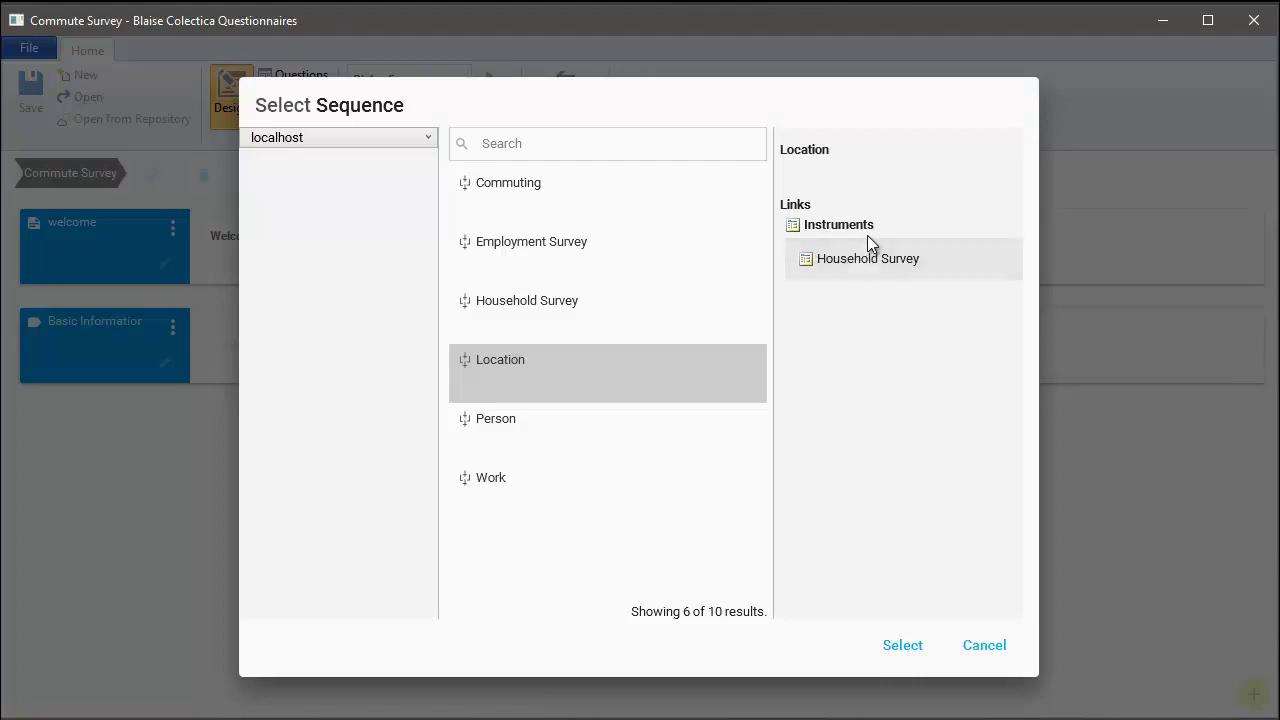
pyautogui.click(905, 647)
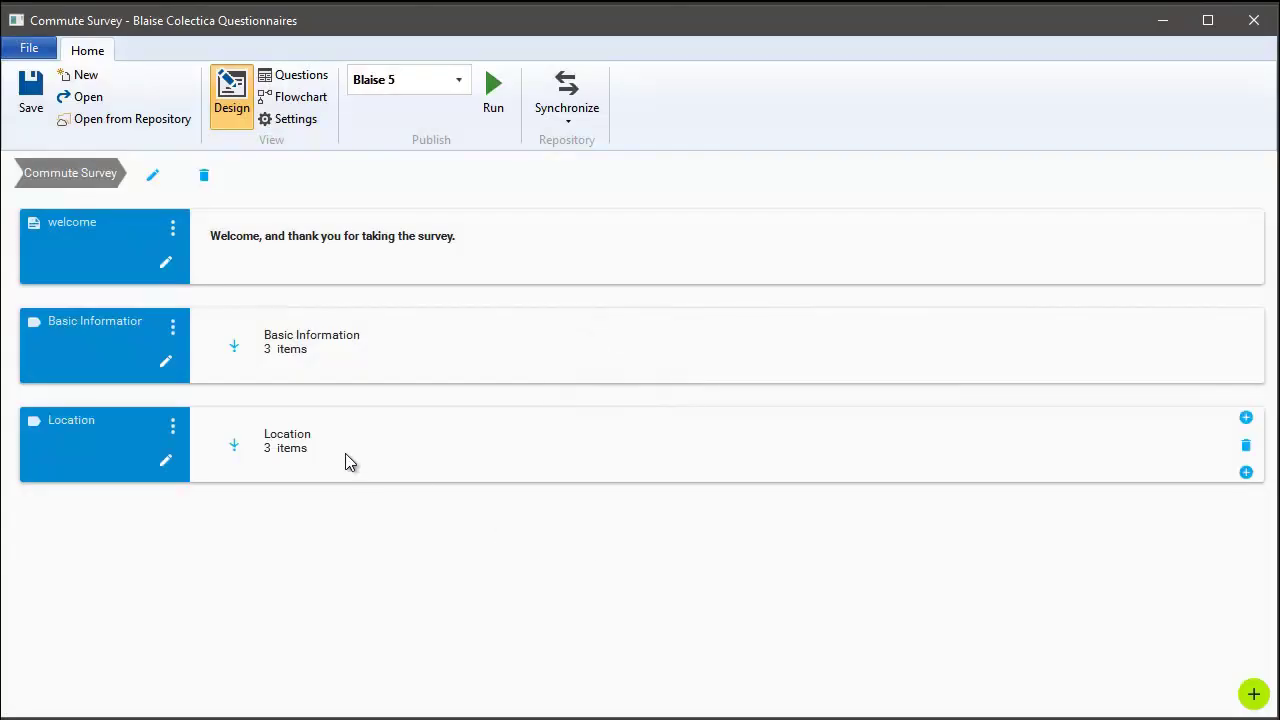
pyautogui.click(240, 448)
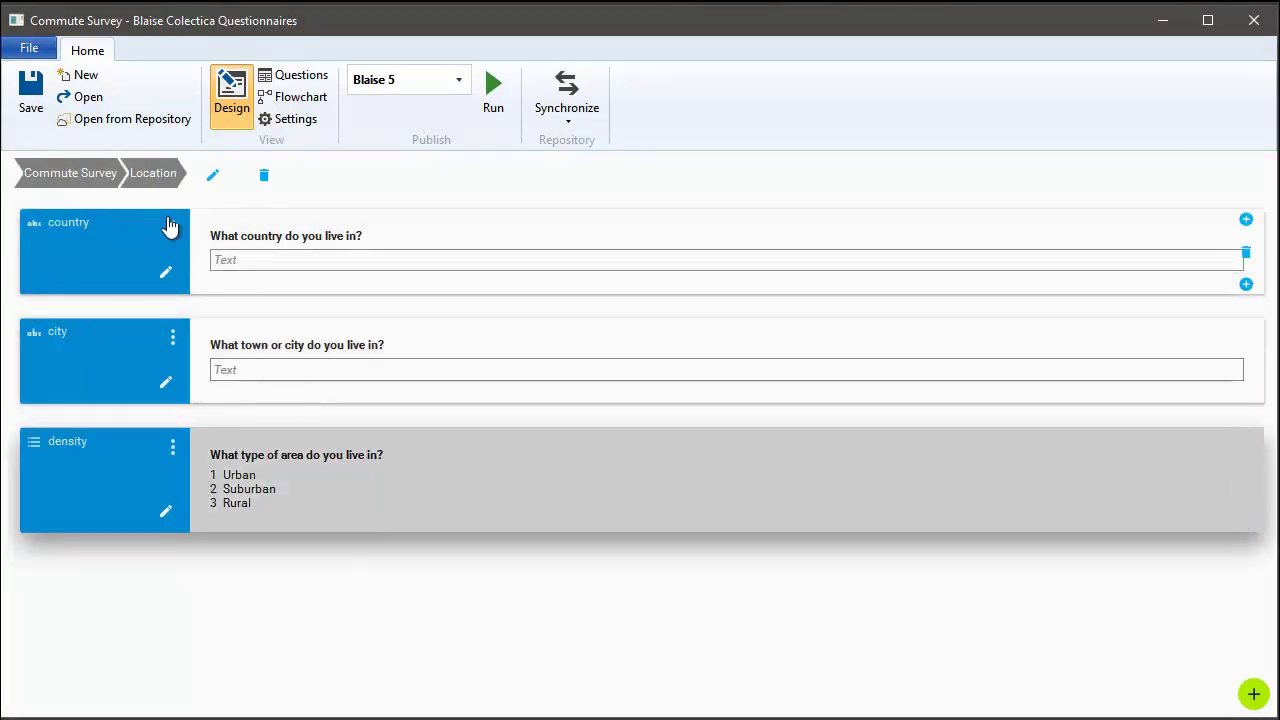
pyautogui.click(88, 182)
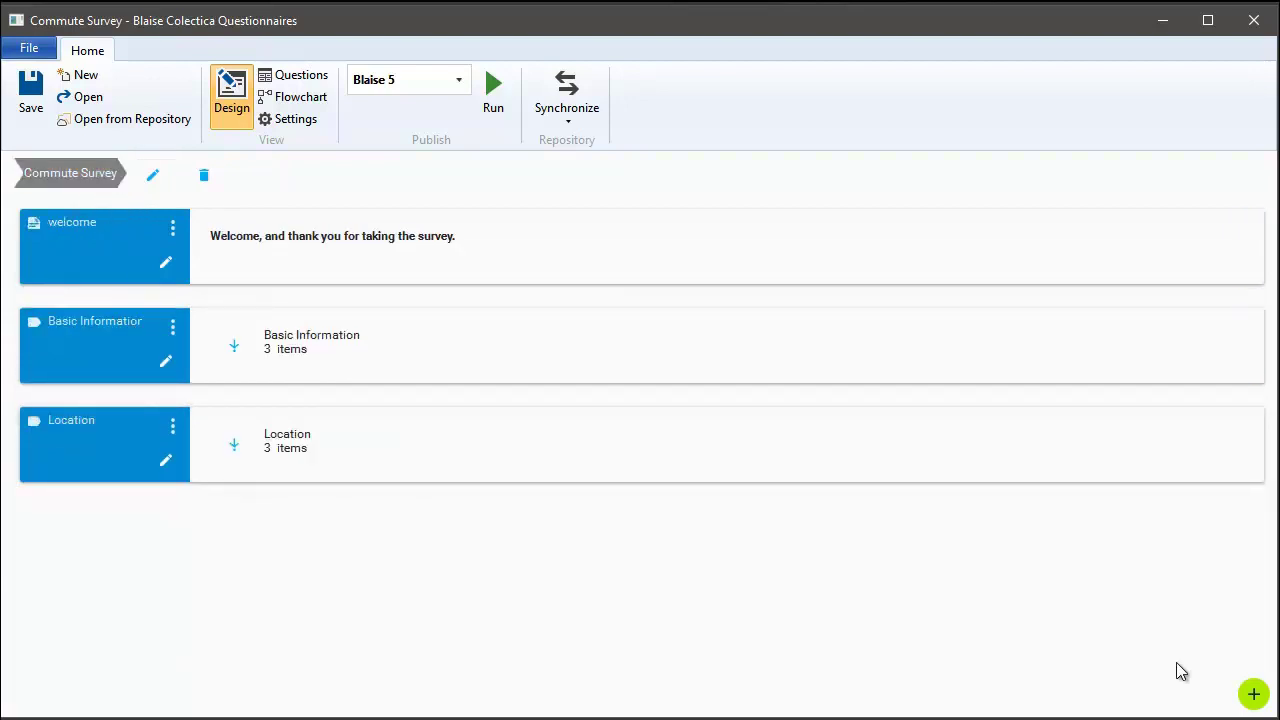
# Step: Add the Work sequence from the localhost repository at the top level of the Commute Survey
pyautogui.click(1252, 693)
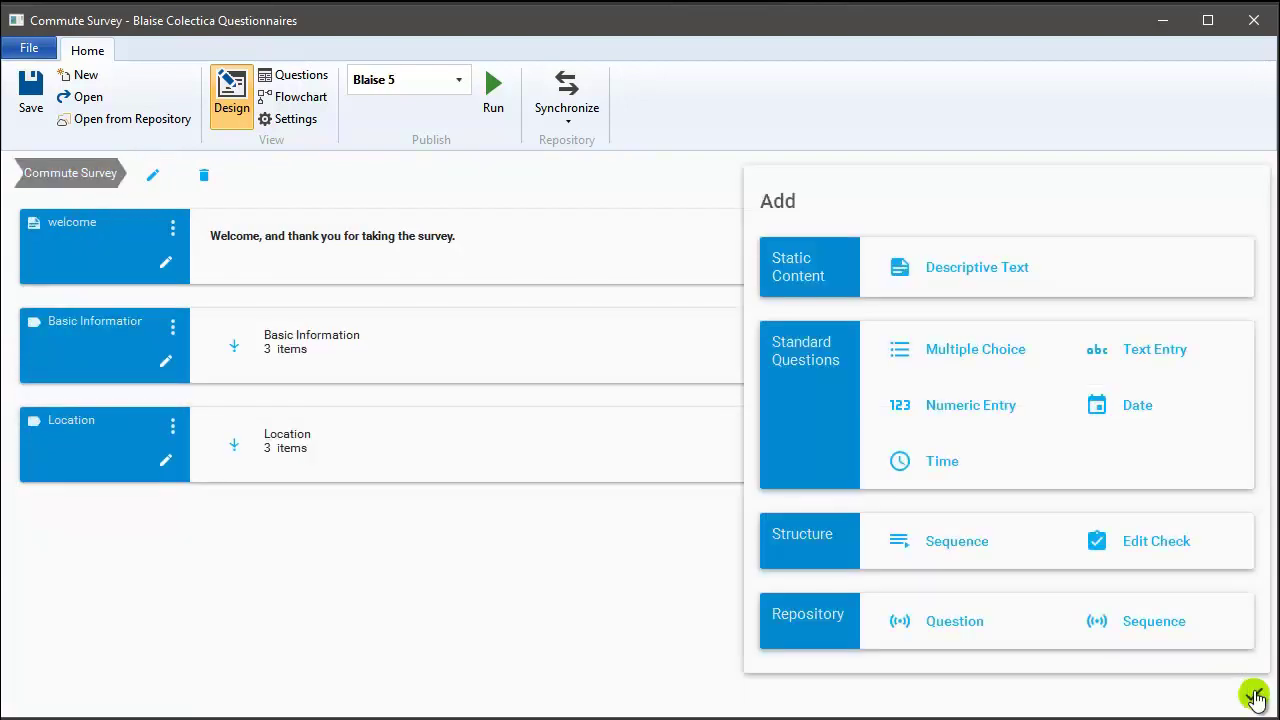
pyautogui.click(1144, 625)
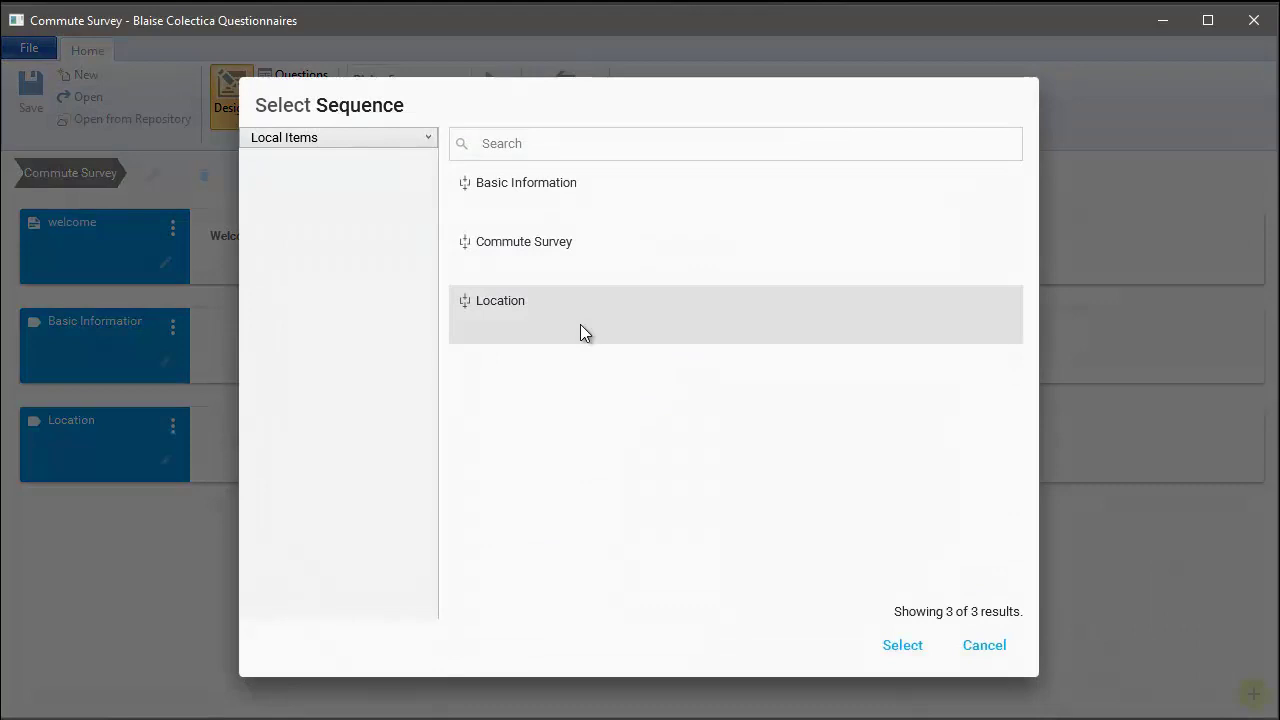
pyautogui.click(384, 139)
pyautogui.click(360, 171)
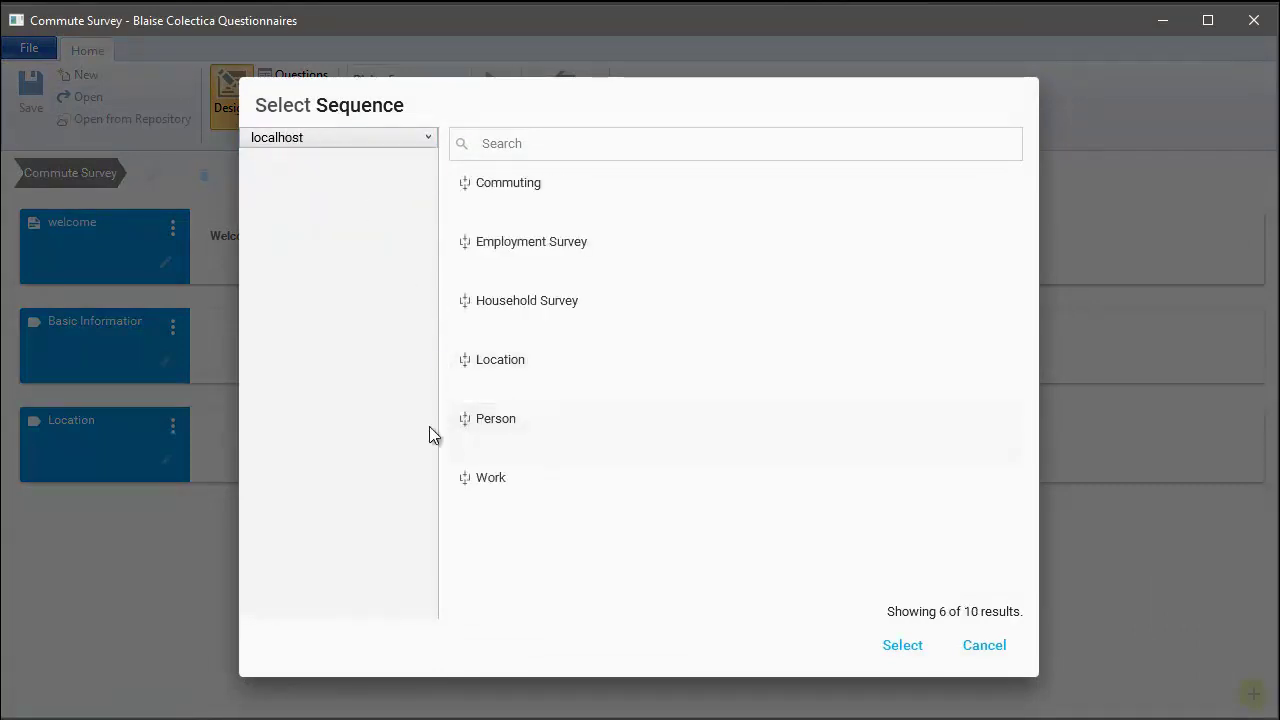
pyautogui.click(500, 480)
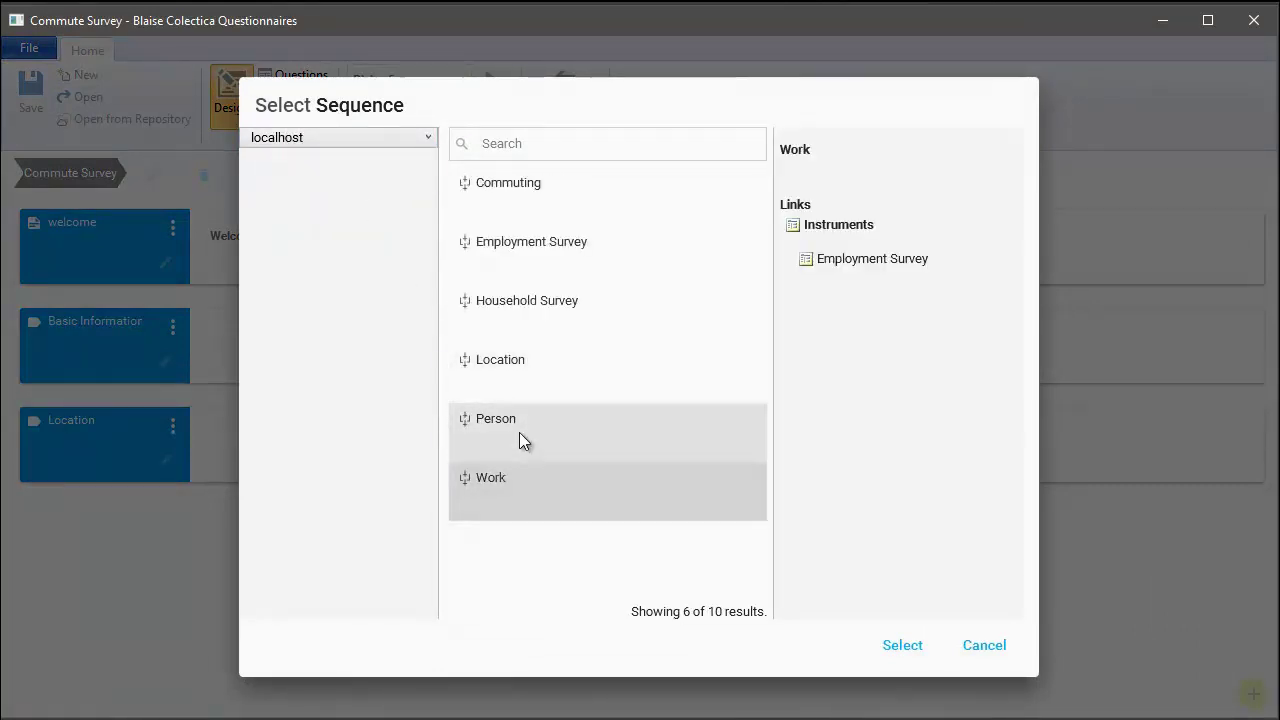
pyautogui.click(523, 198)
pyautogui.click(554, 507)
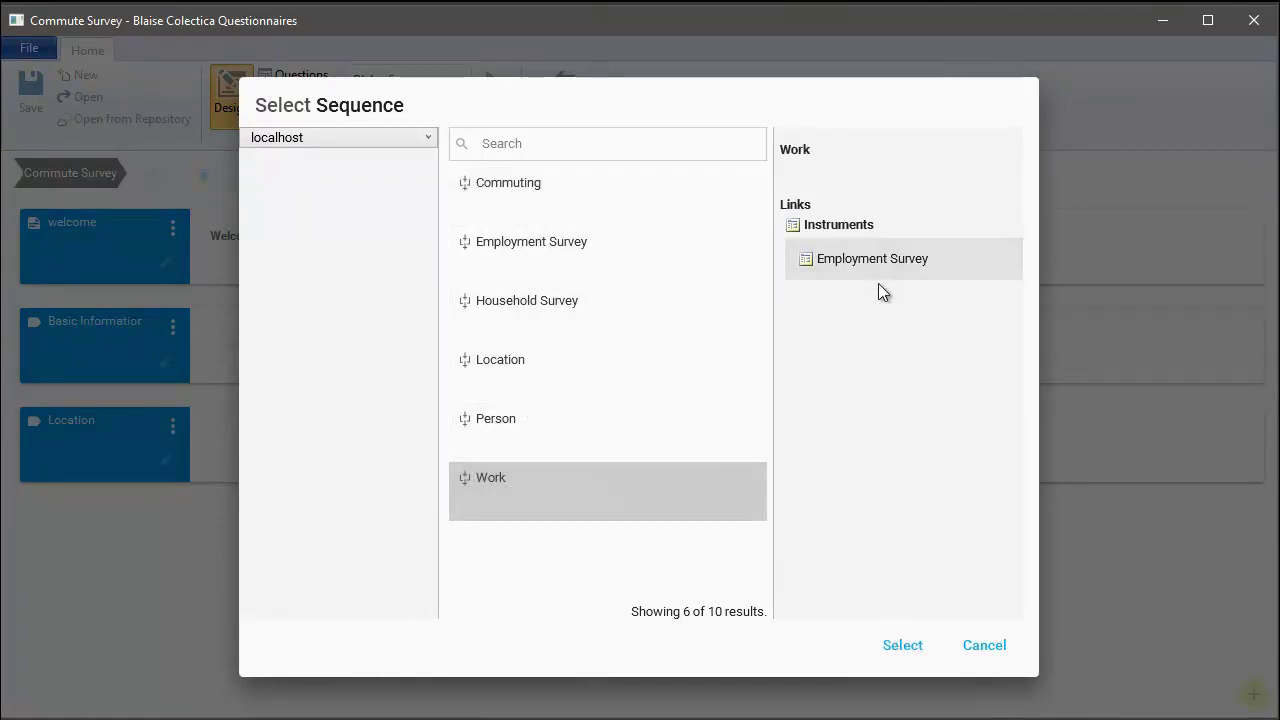
pyautogui.click(903, 646)
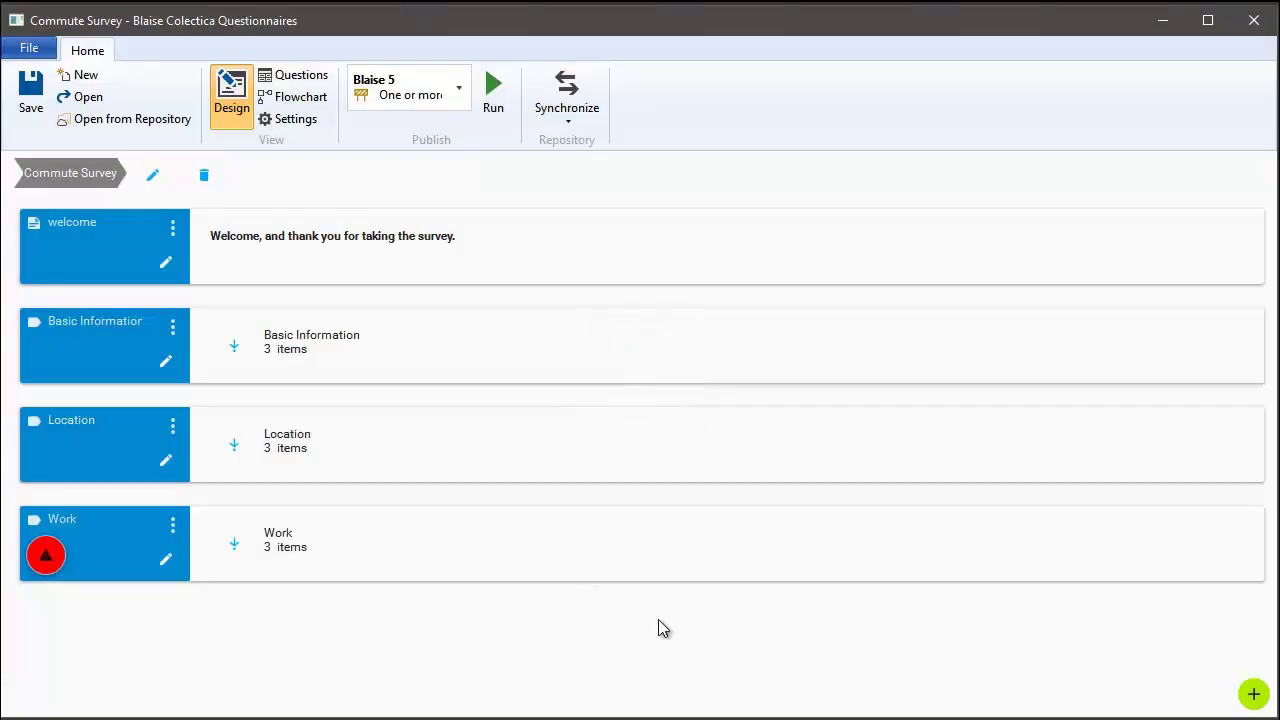
# Step: Add the Commuting sequence from the localhost repository after the Work sequence
pyautogui.click(1253, 695)
pyautogui.click(1102, 626)
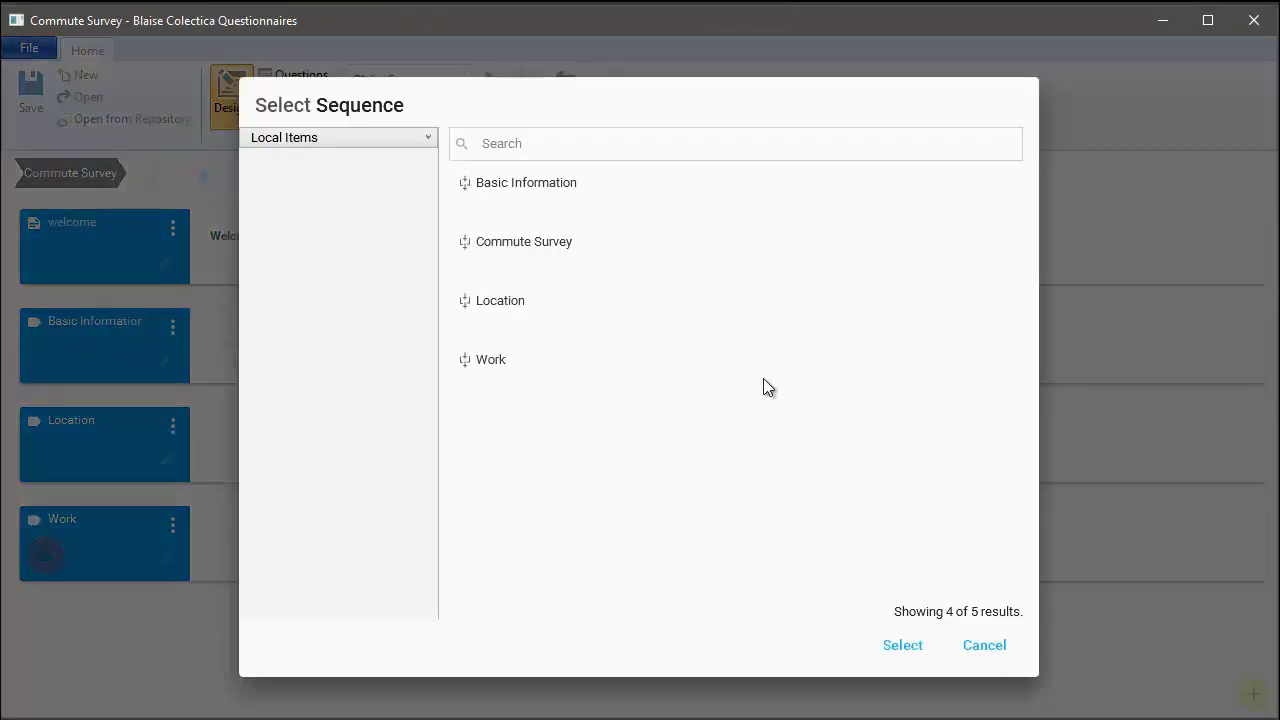
pyautogui.click(347, 140)
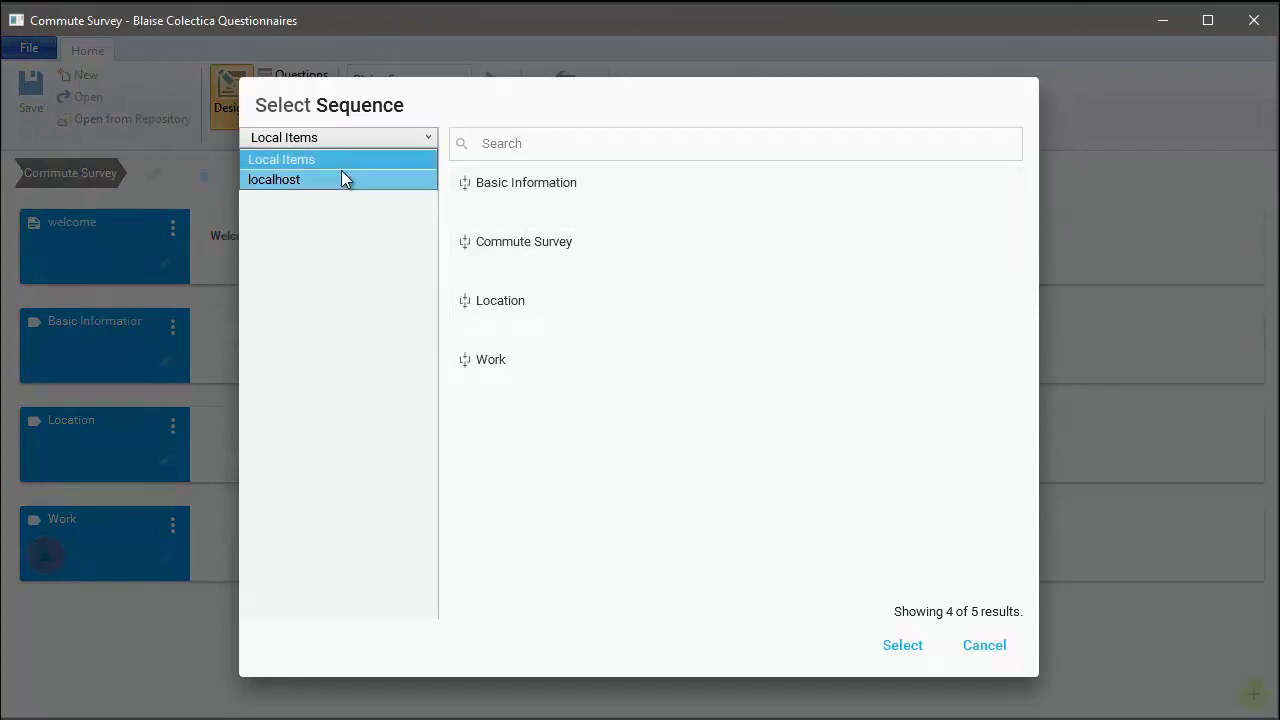
pyautogui.click(341, 178)
pyautogui.click(523, 180)
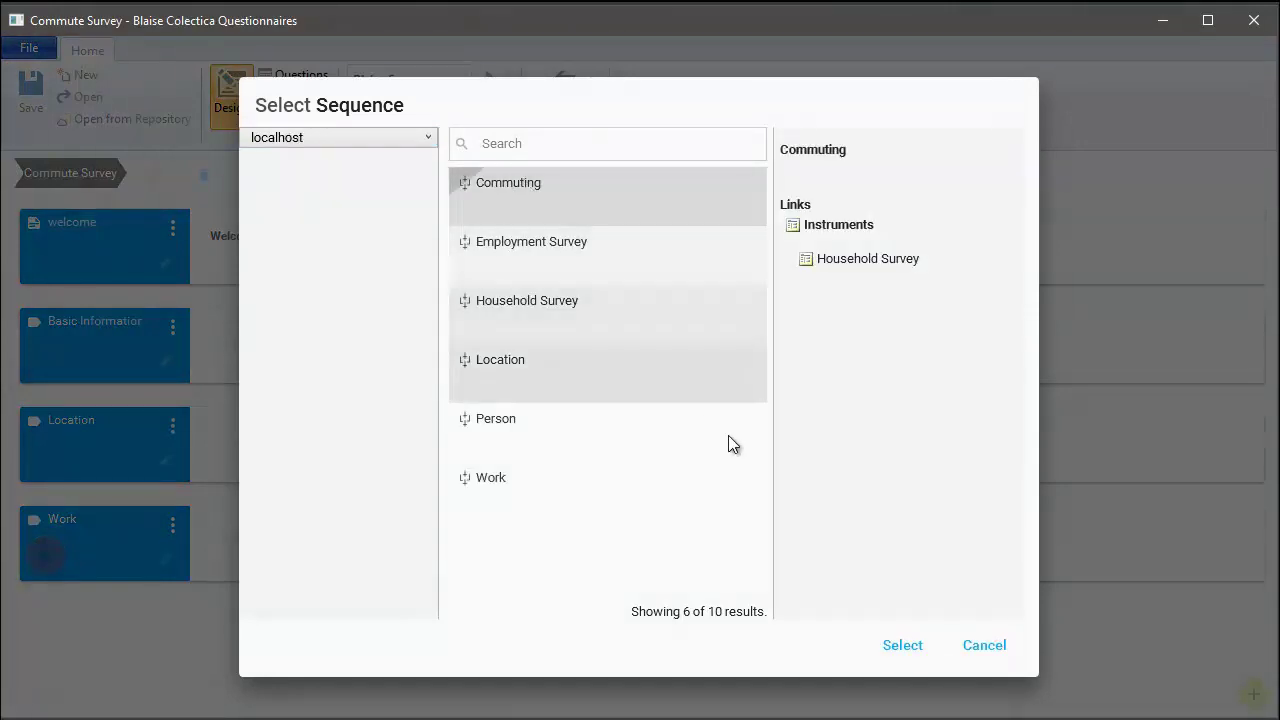
pyautogui.click(902, 646)
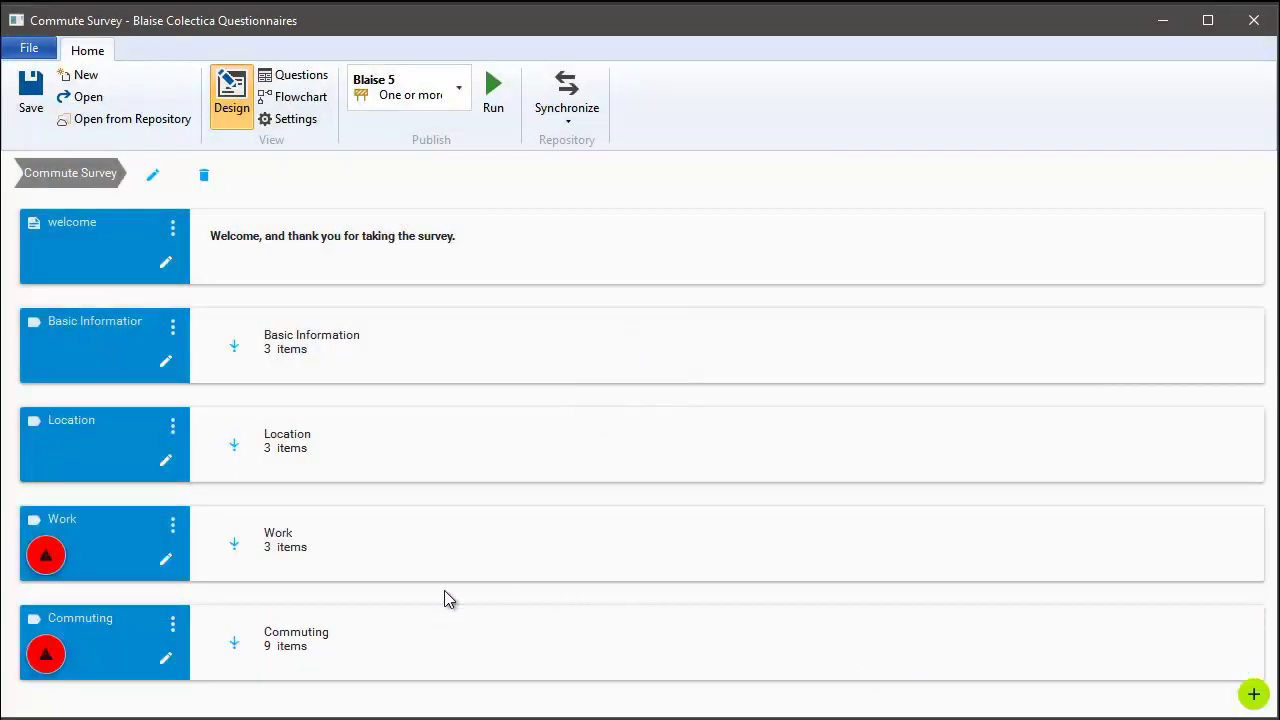
# Step: Look through the questions and conditions inside the Commuting sequence, and return to the top level of the survey
pyautogui.click(233, 643)
pyautogui.scroll(-5, 390, 510)
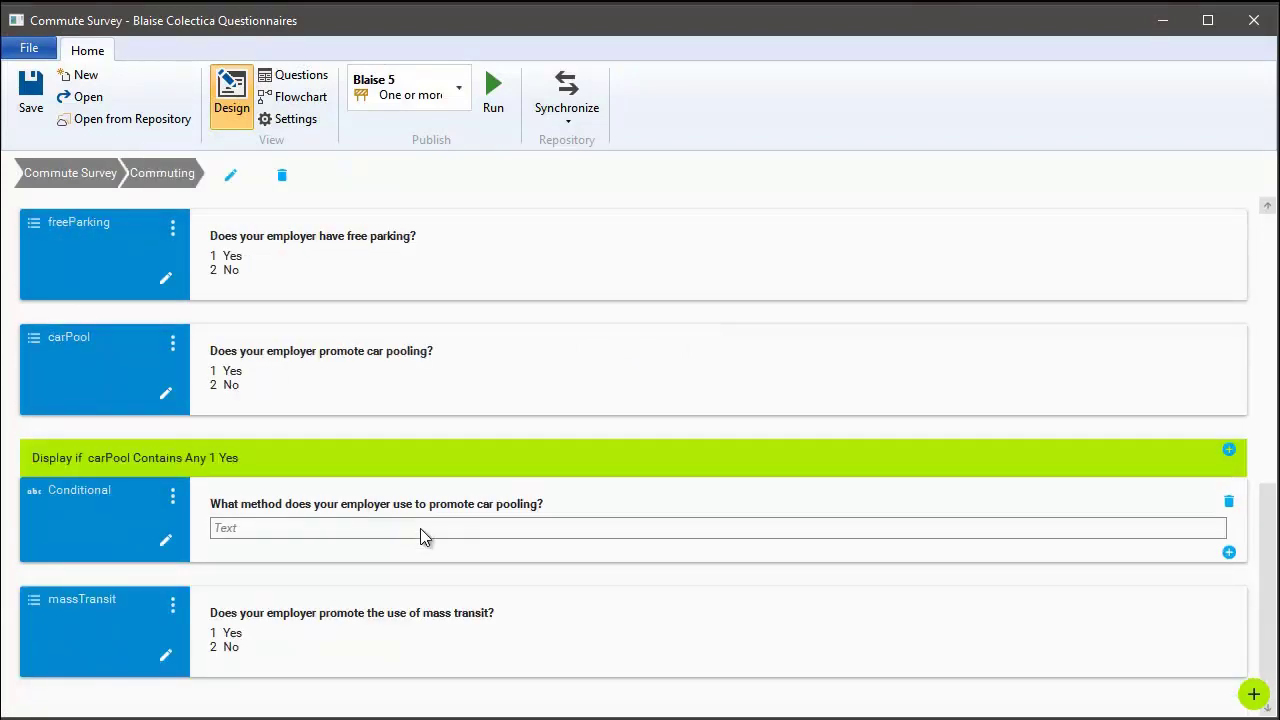
pyautogui.scroll(5, 420, 528)
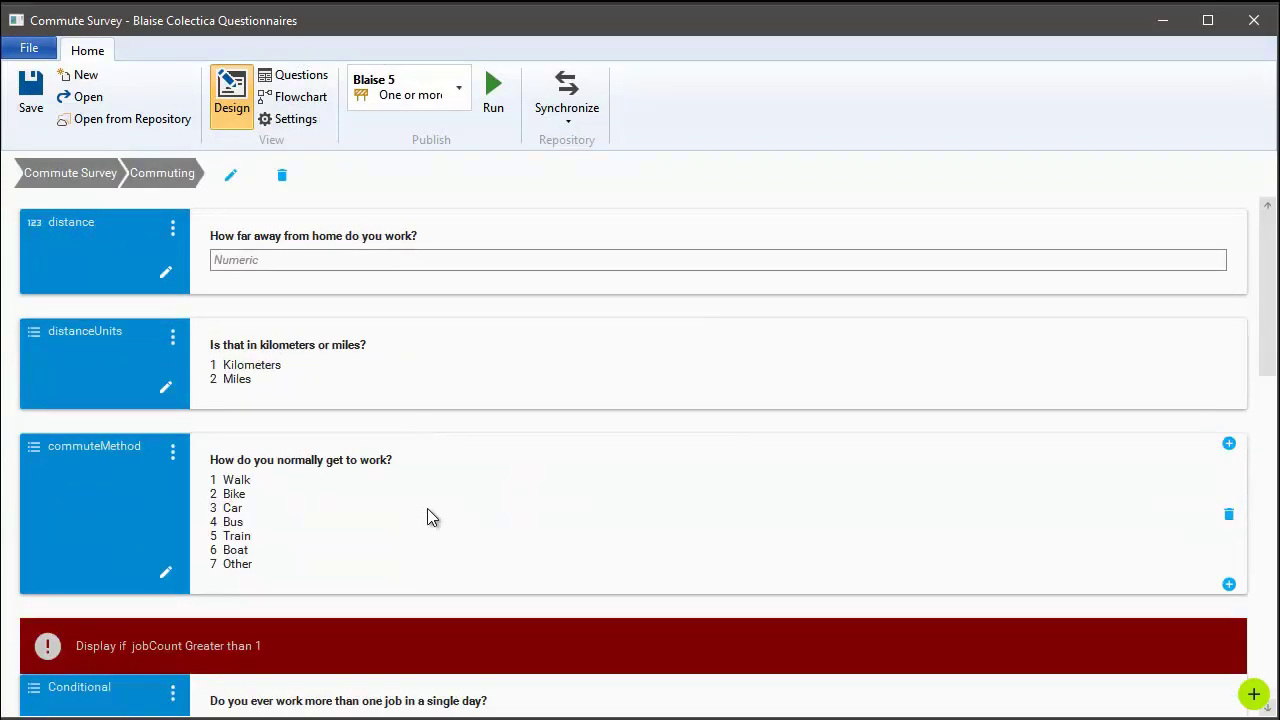
pyautogui.click(70, 173)
# Step: Check the warnings on the Work and Commuting sequences, and examine the Work sequence's questions and its conditional age check
pyautogui.moveTo(50, 556)
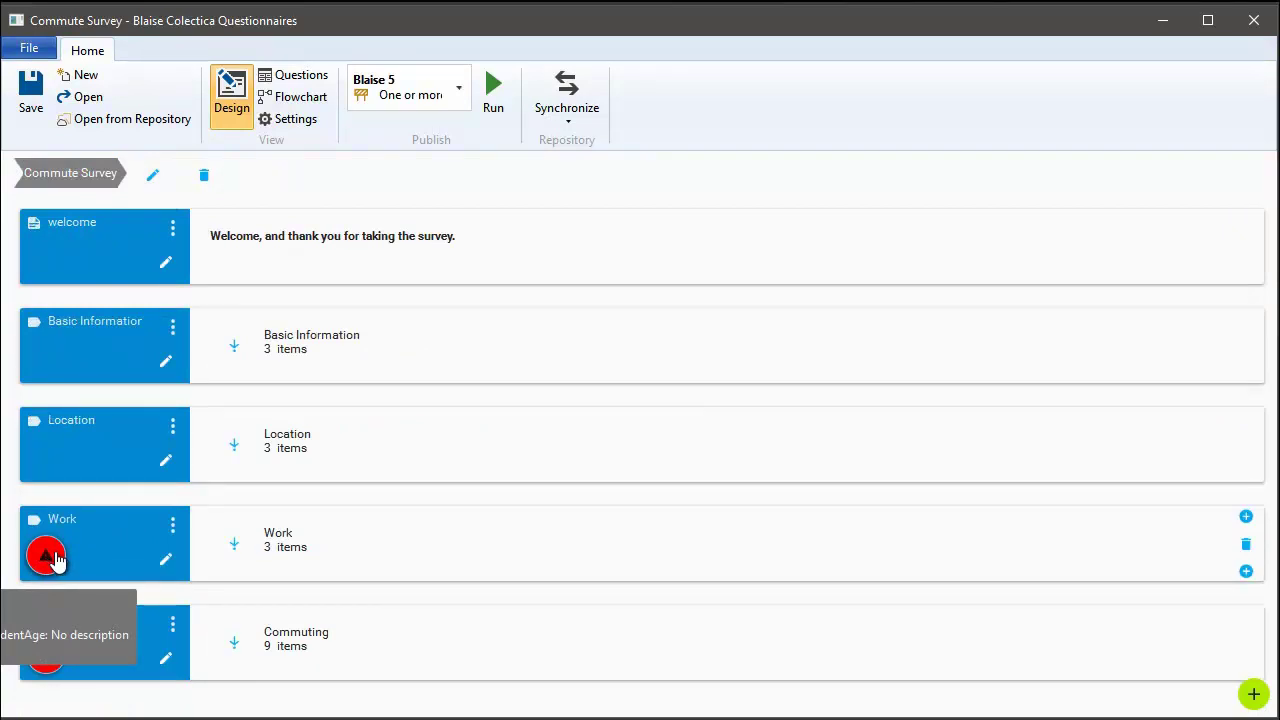
pyautogui.moveTo(50, 648)
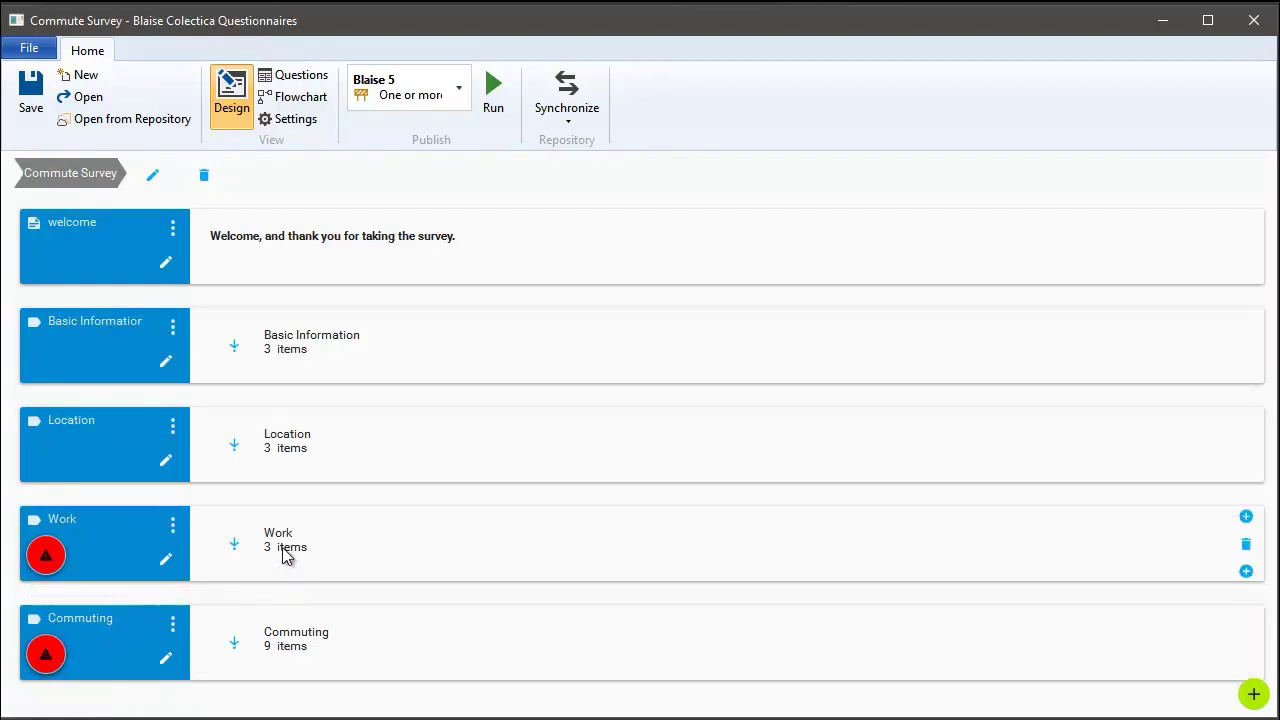
pyautogui.click(240, 556)
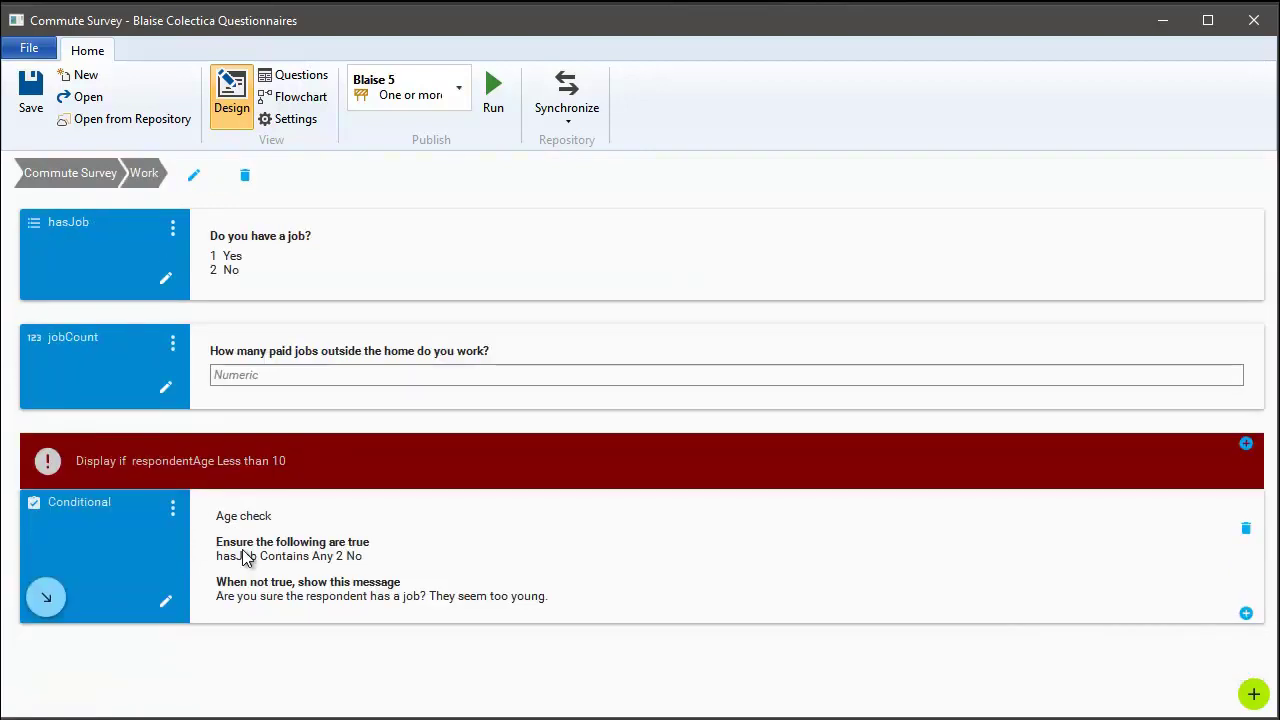
pyautogui.click(349, 279)
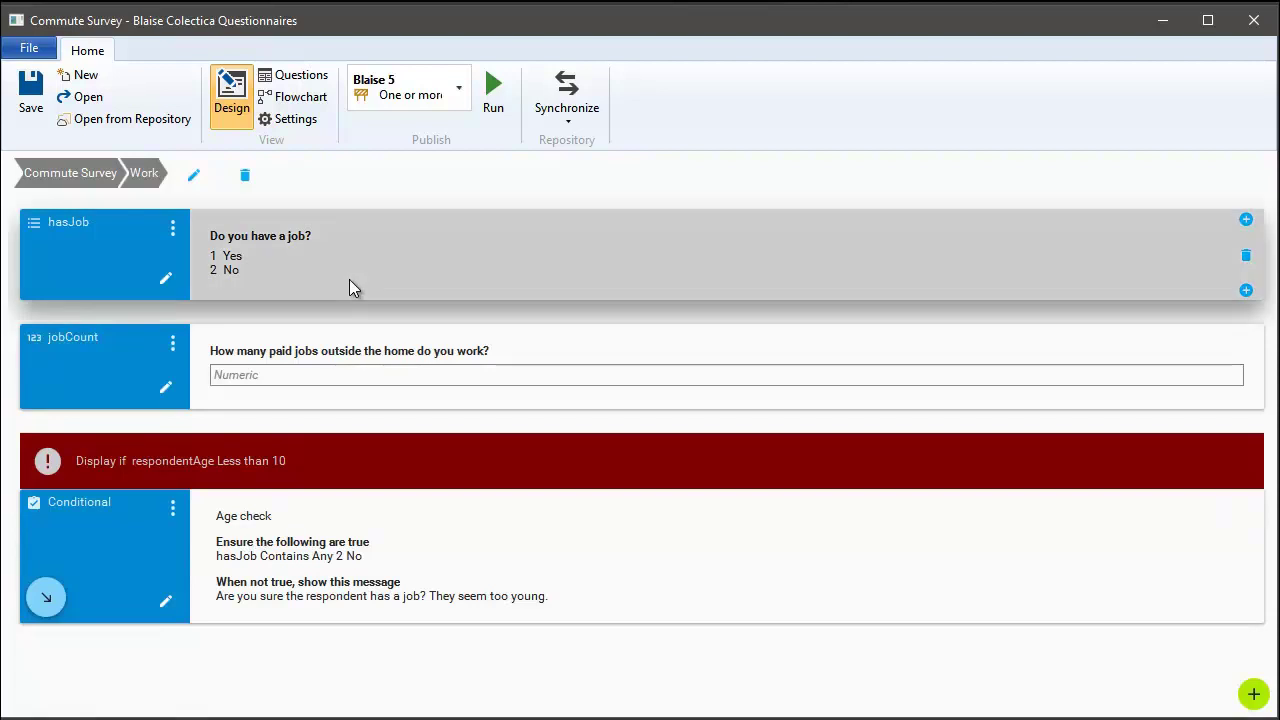
pyautogui.click(357, 367)
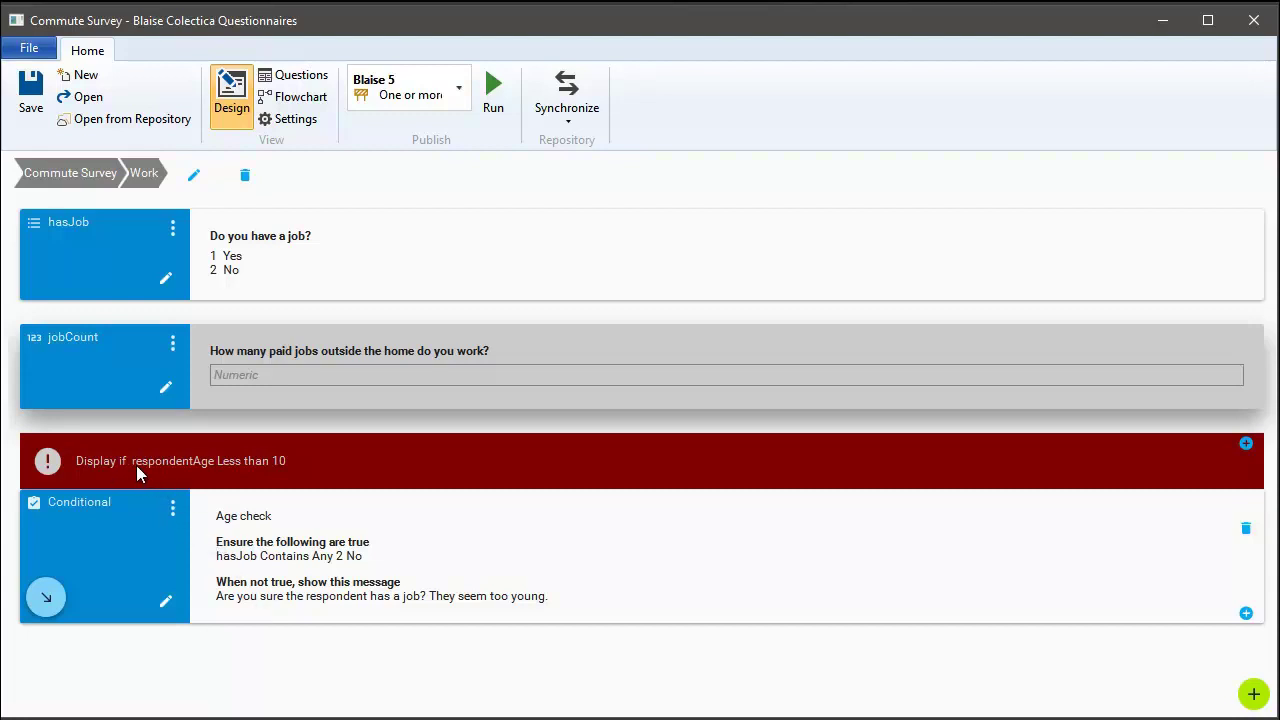
pyautogui.click(195, 475)
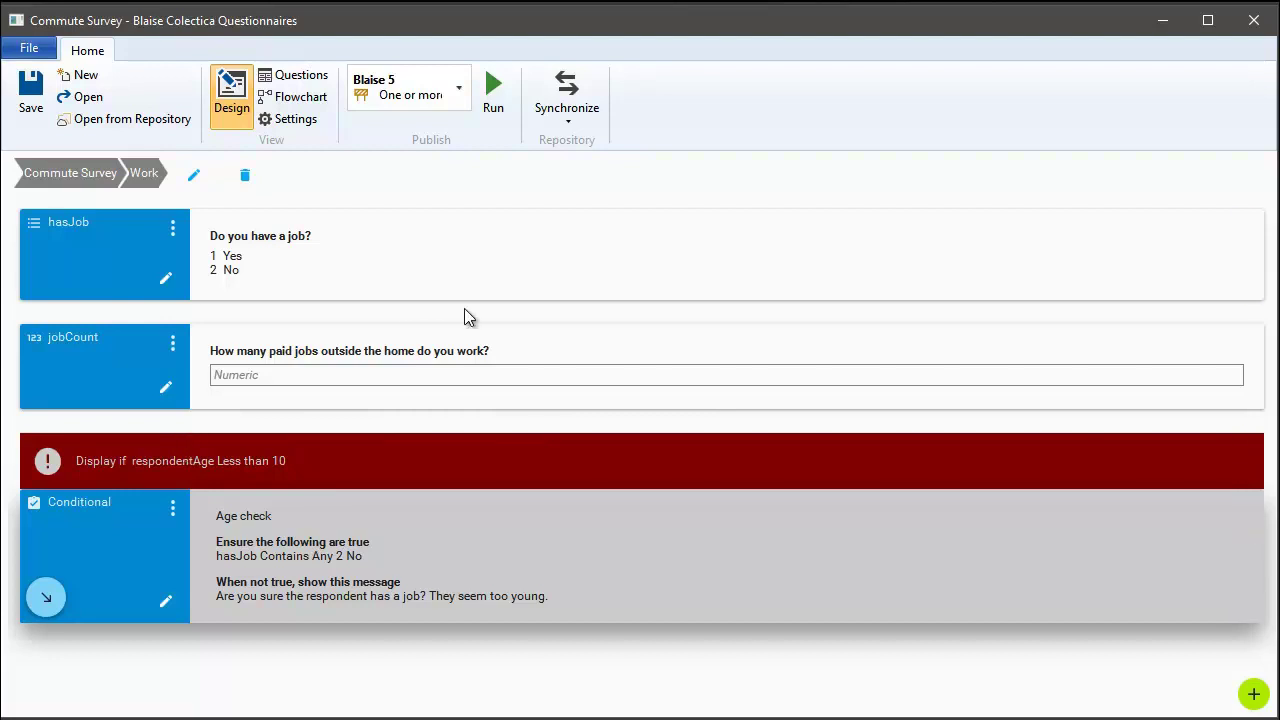
pyautogui.click(80, 181)
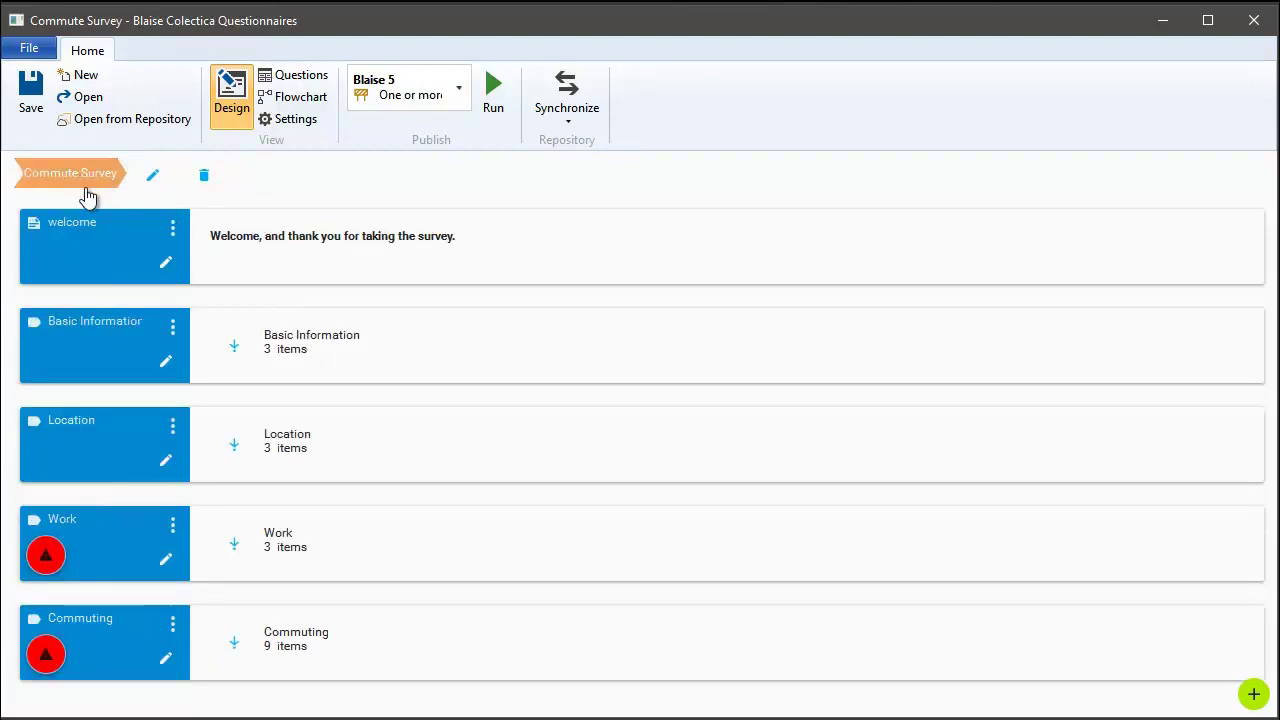
# Step: Link the Work sequence's respondentAge parameter to the "age" question as its input, and save the mapping
pyautogui.click(47, 558)
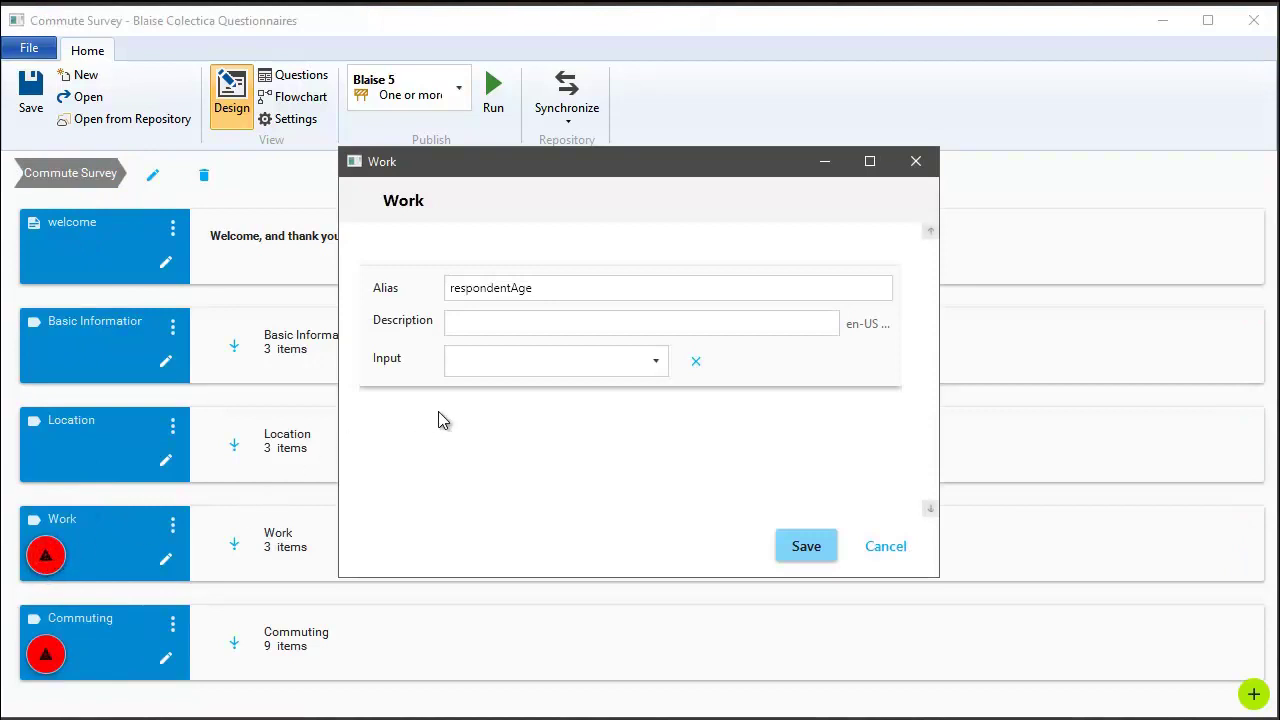
pyautogui.click(651, 362)
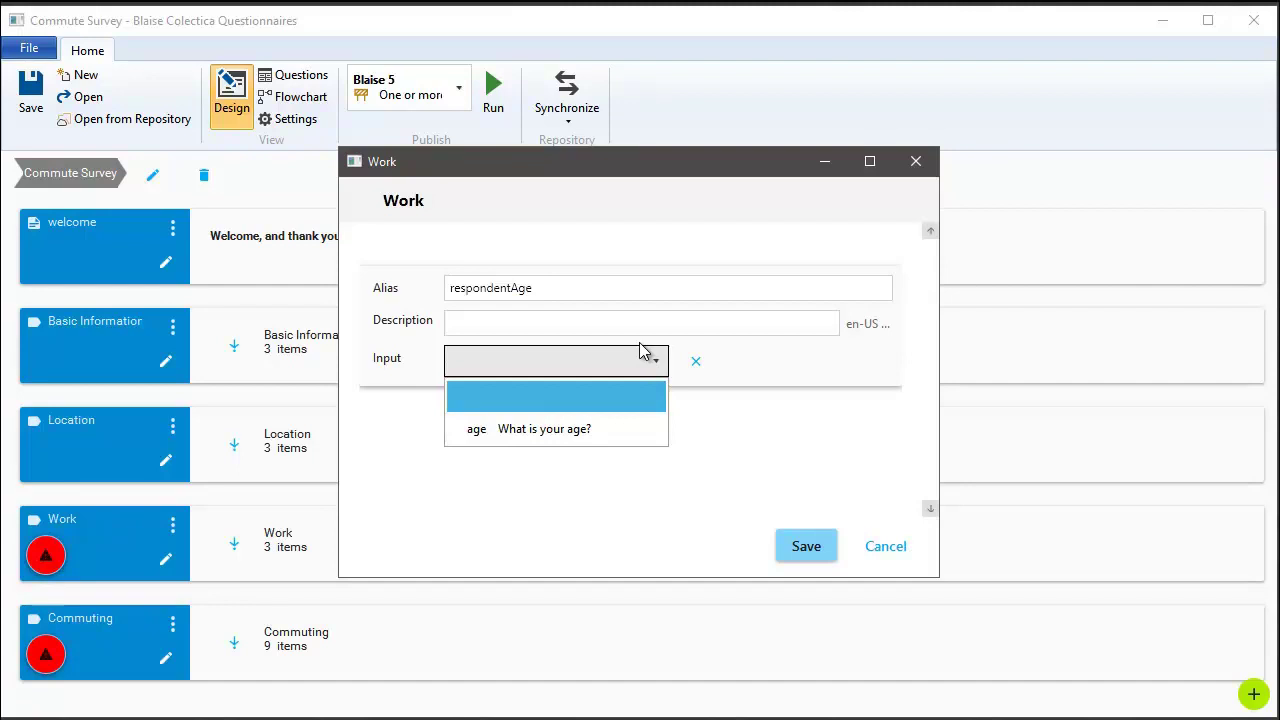
pyautogui.click(521, 432)
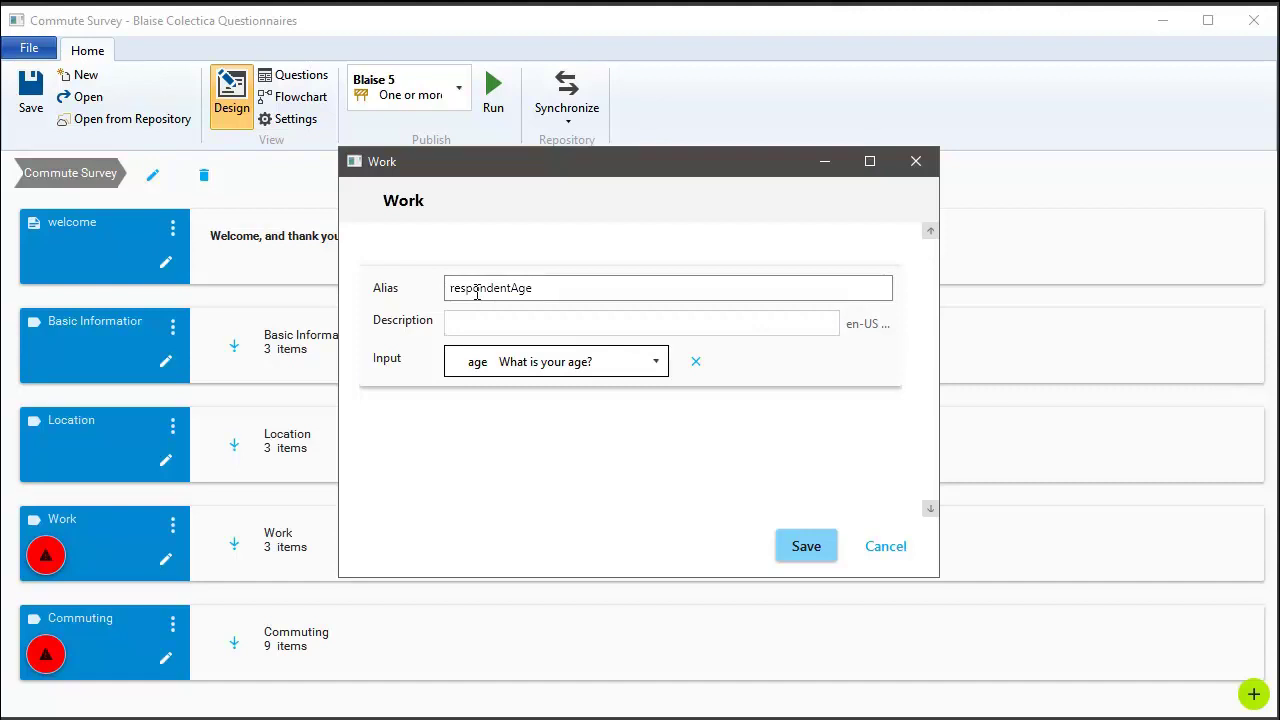
pyautogui.click(806, 552)
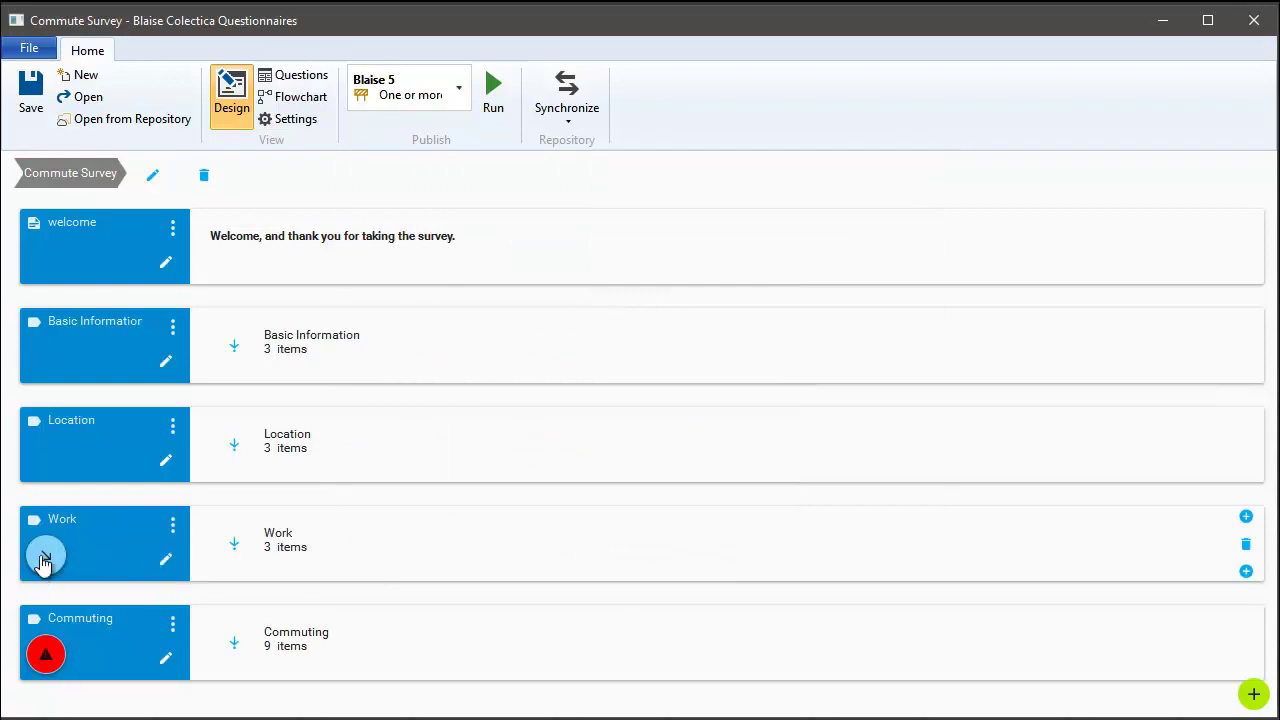
# Step: Link the Commuting sequence's jobCount1 parameter to the "jobCount" question as its input, and save the mapping
pyautogui.click(45, 656)
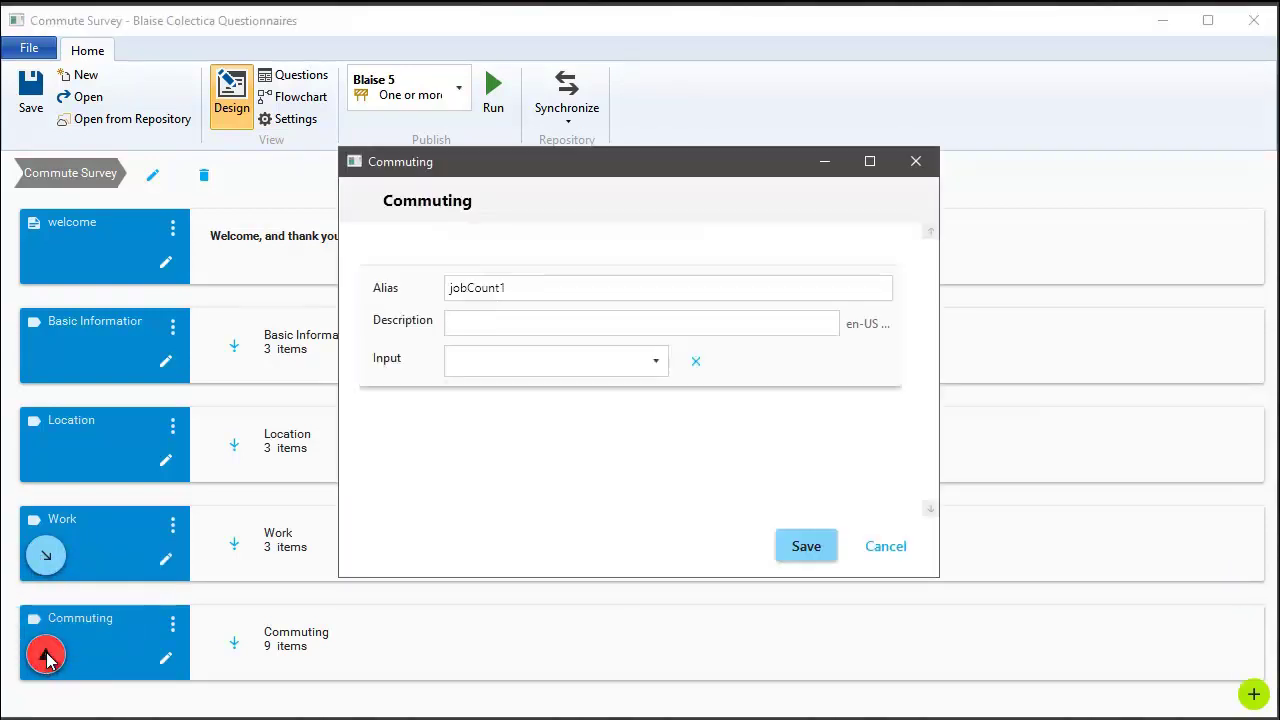
pyautogui.click(631, 368)
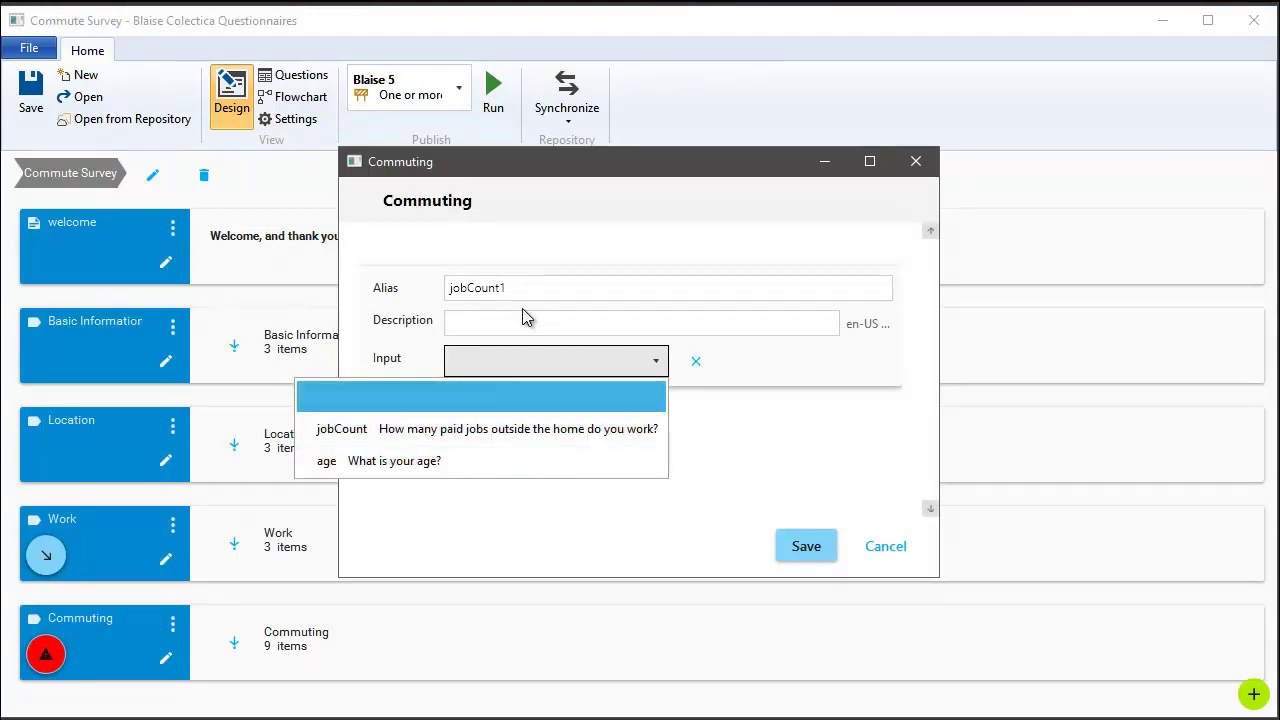
pyautogui.click(530, 431)
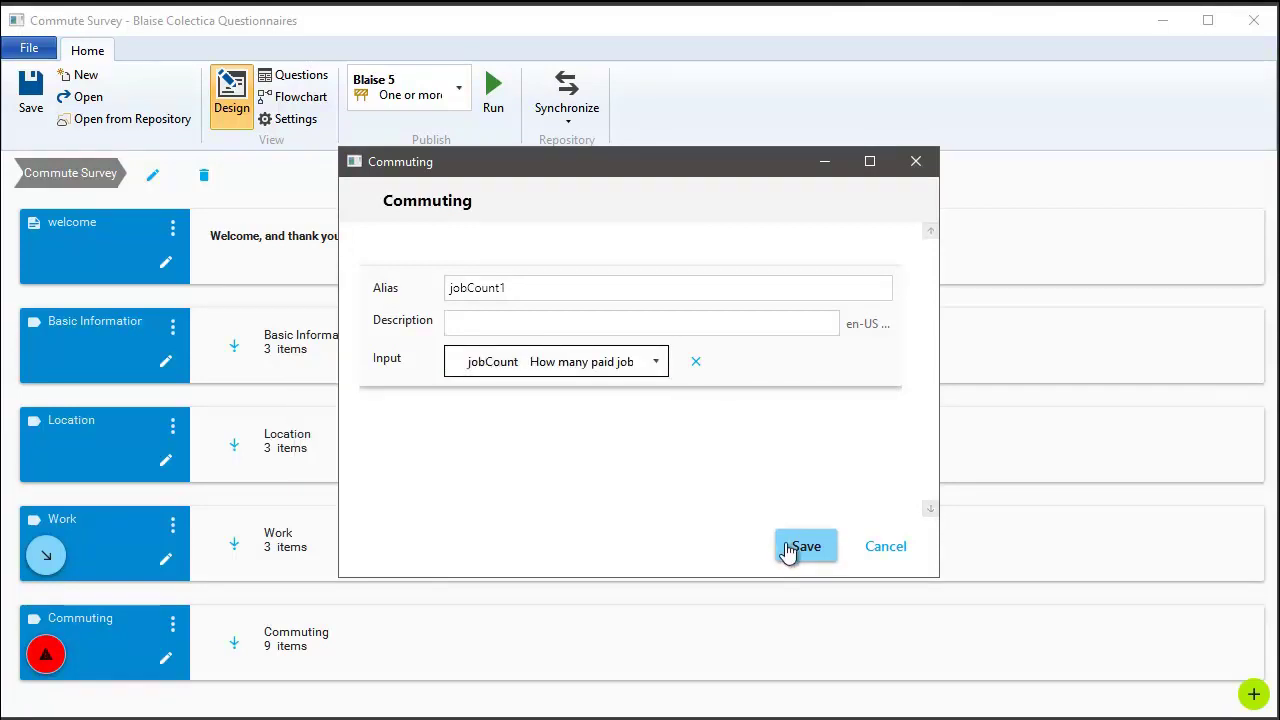
pyautogui.click(787, 547)
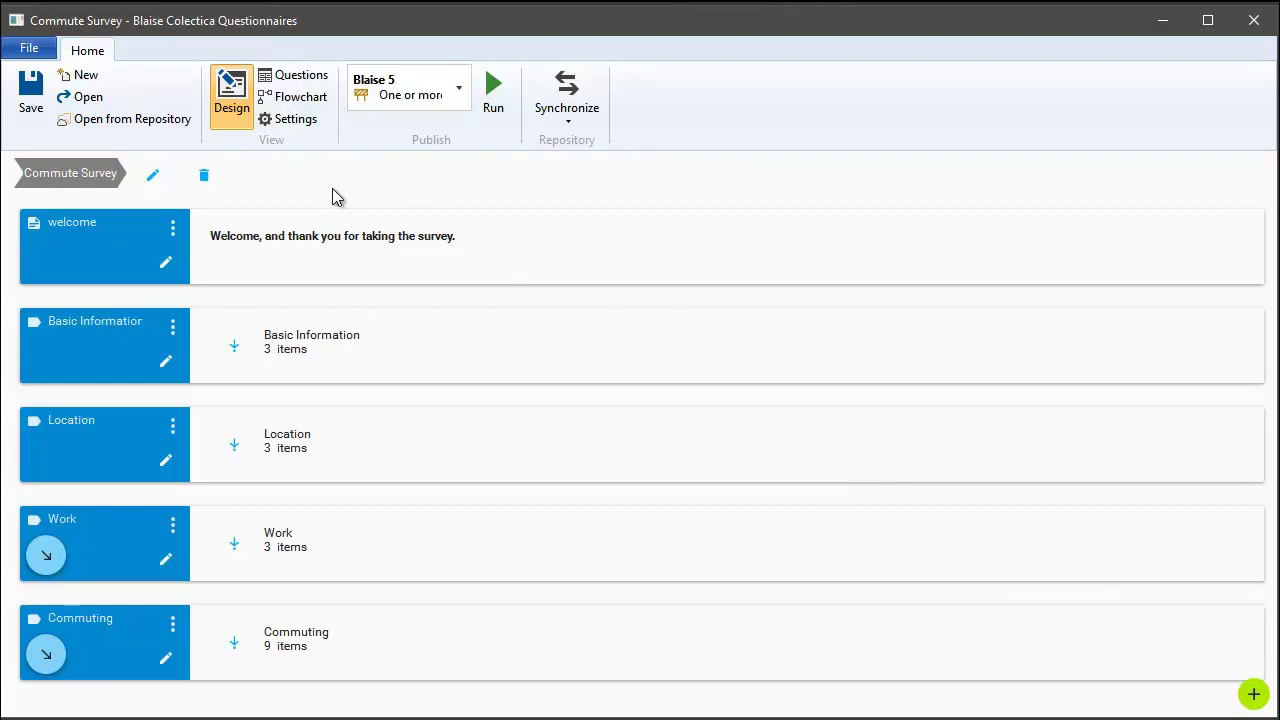
# Step: Review the full list of survey questions through to the end, and examine the question flow in a refreshed flowchart
pyautogui.click(302, 78)
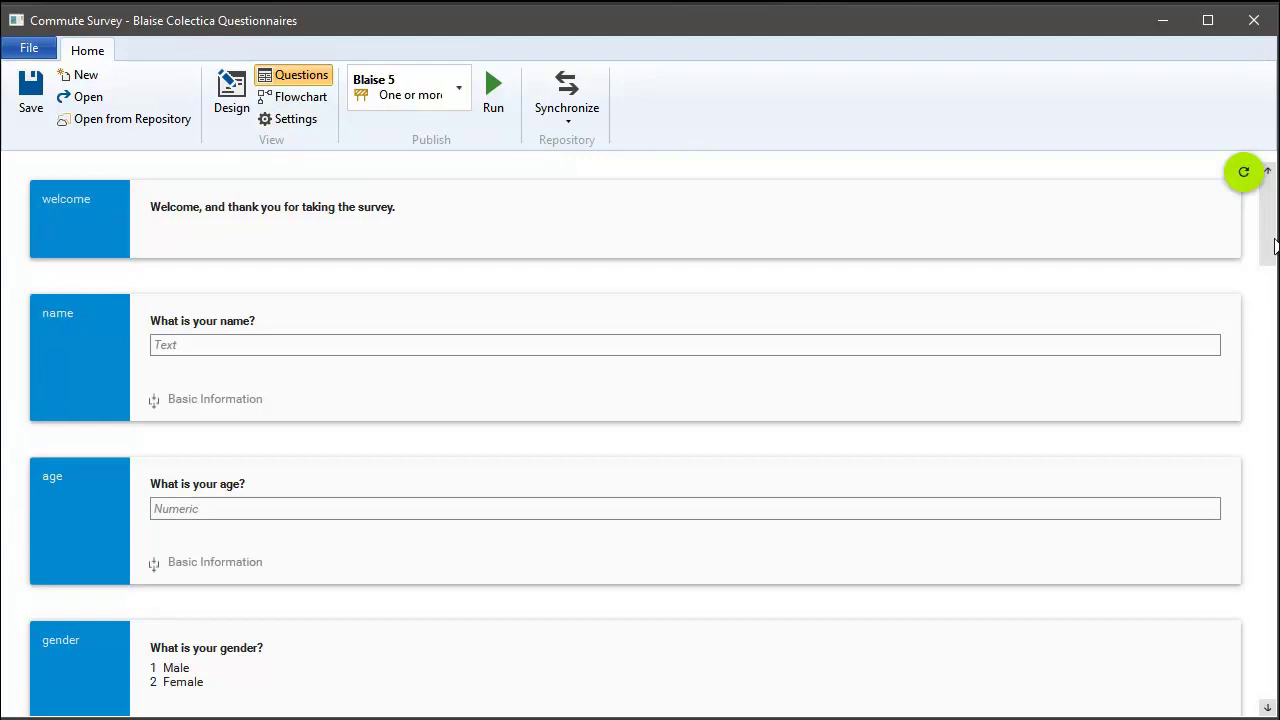
pyautogui.moveTo(1274, 258); pyautogui.dragTo(1262, 552)
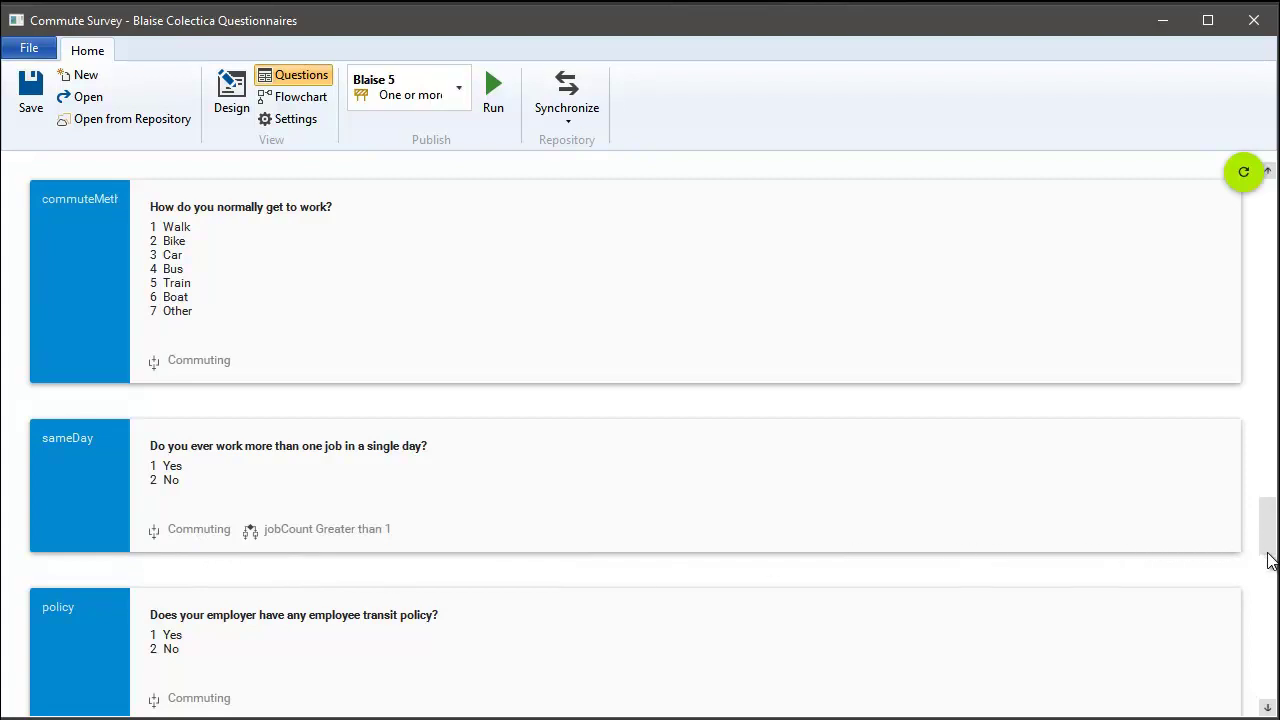
pyautogui.moveTo(1267, 555); pyautogui.dragTo(1265, 664)
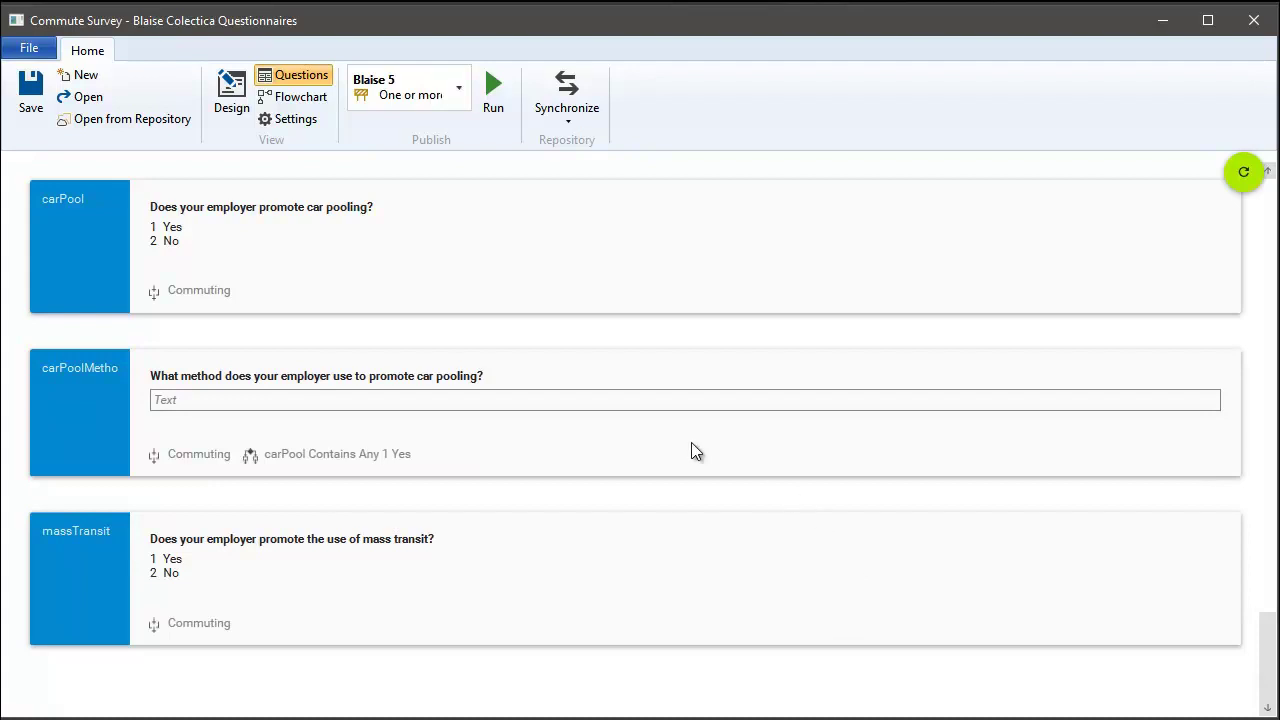
pyautogui.click(293, 98)
pyautogui.click(1238, 186)
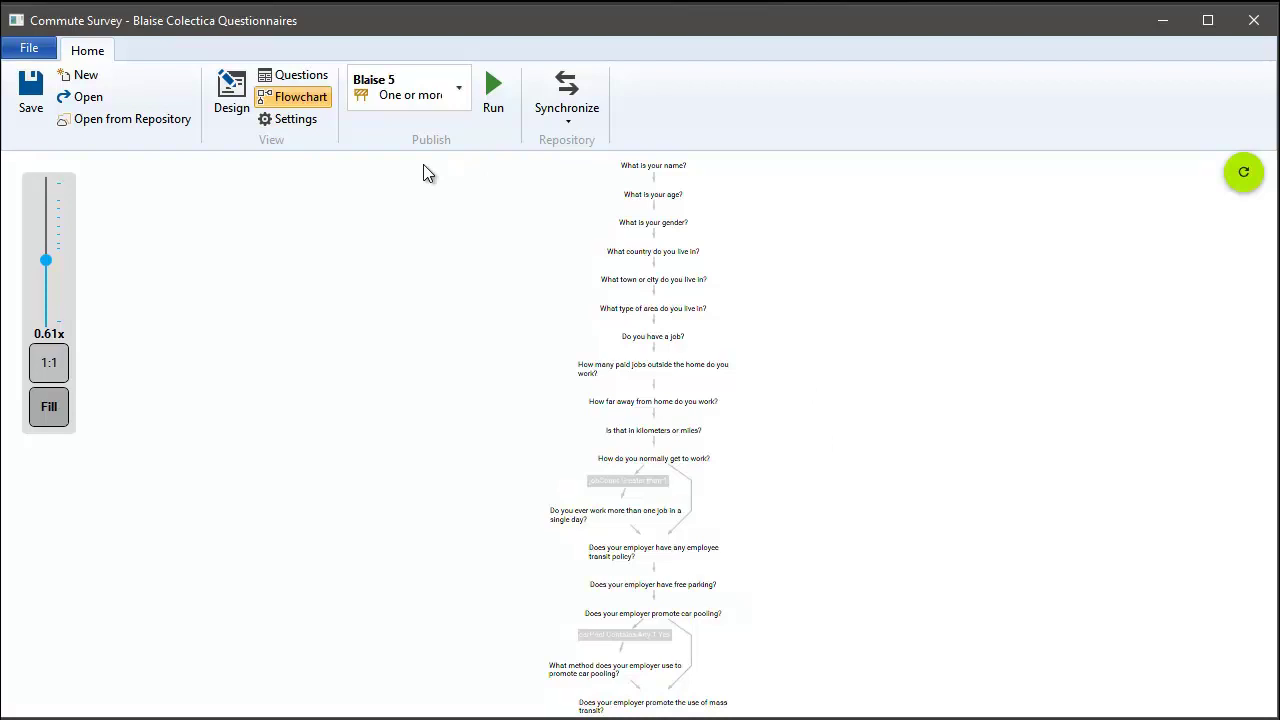
# Step: In the survey design, add display logic to the Commuting sequence so it shows only if hasJob contains 1 Yes, and save it
pyautogui.click(231, 95)
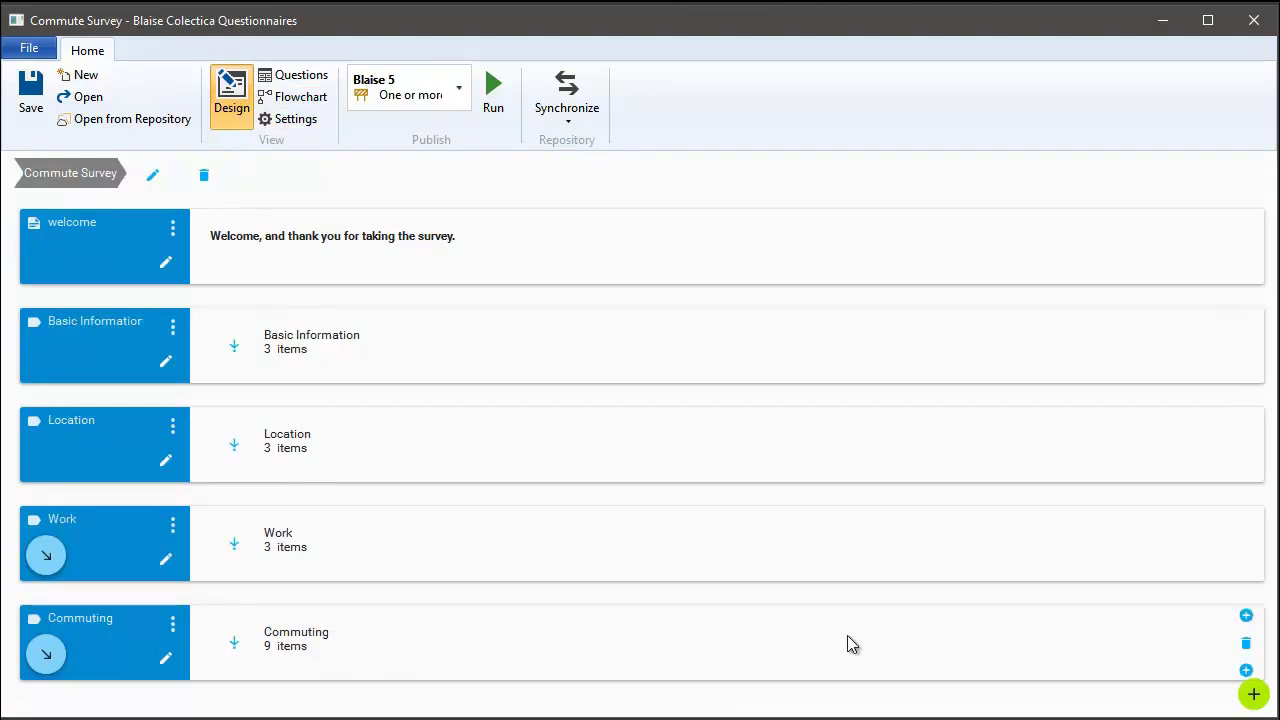
pyautogui.click(174, 628)
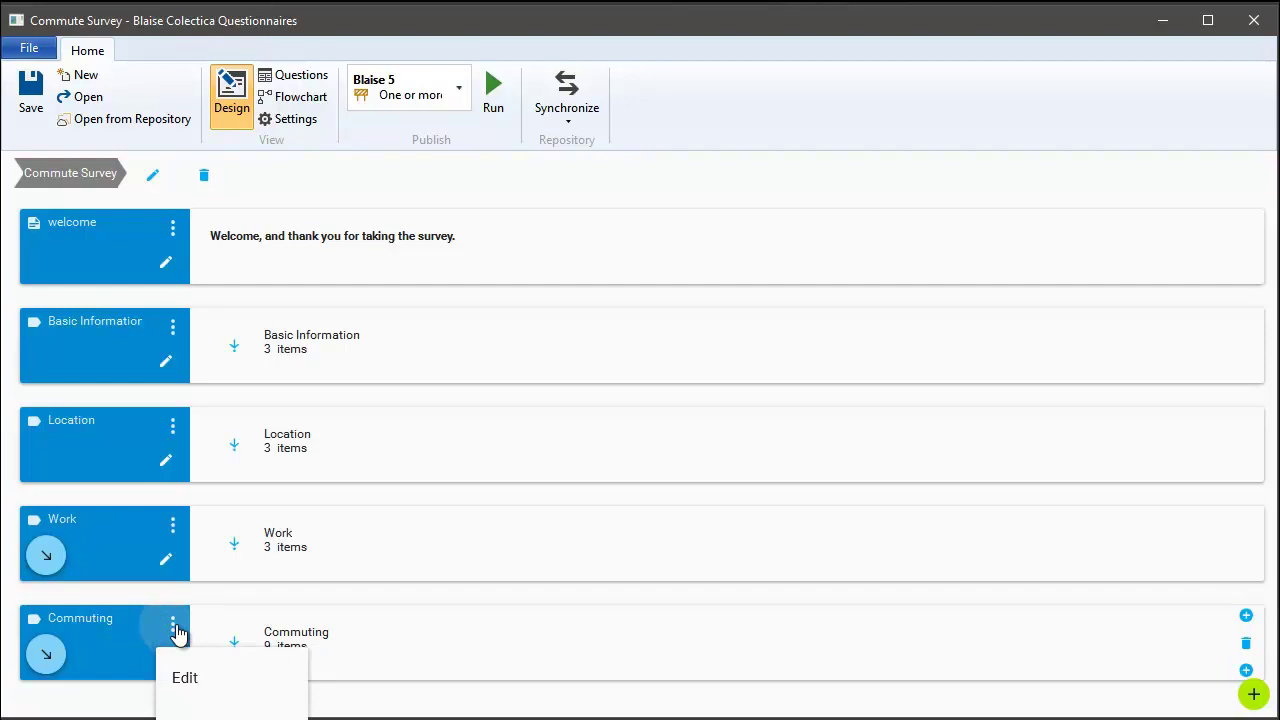
pyautogui.click(200, 705)
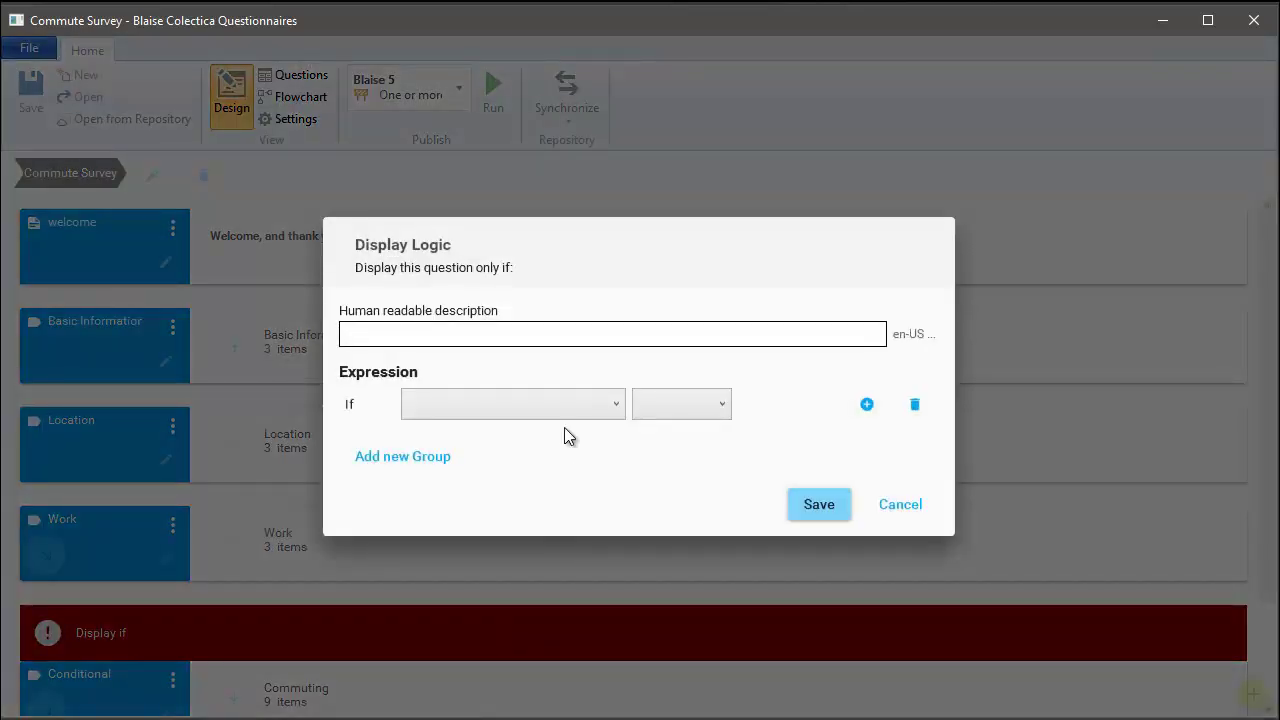
pyautogui.click(479, 402)
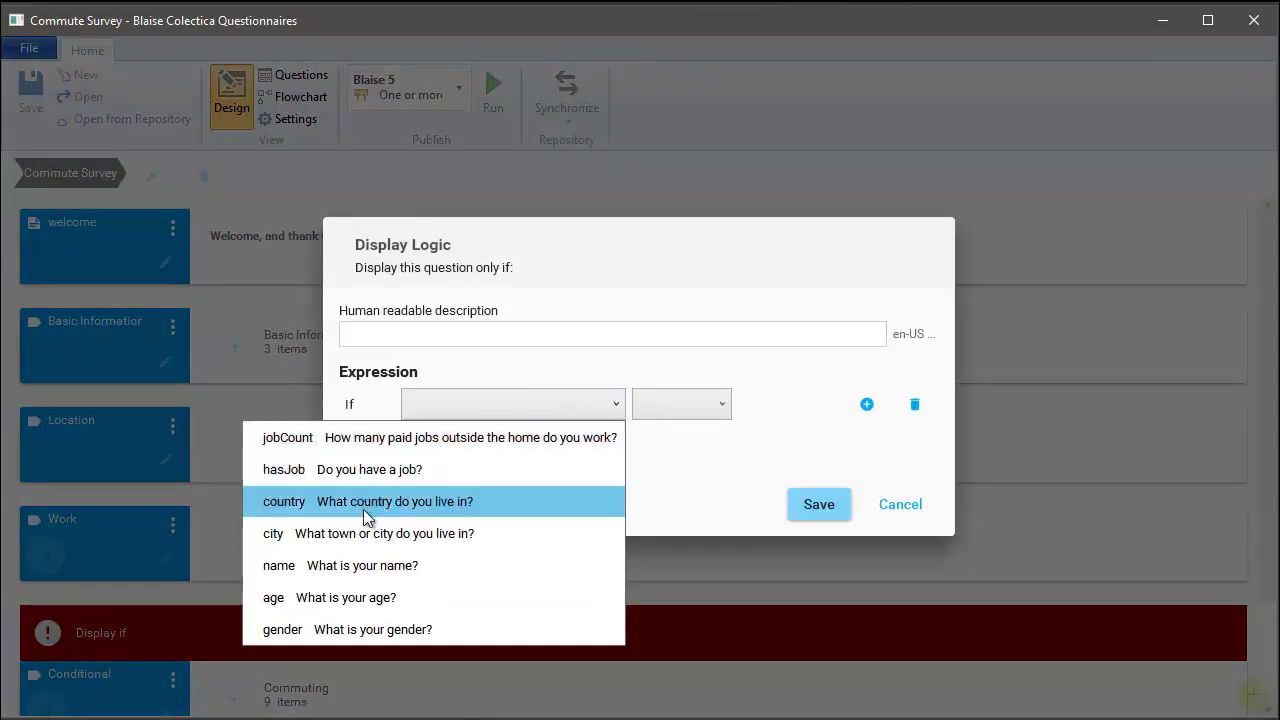
pyautogui.click(502, 471)
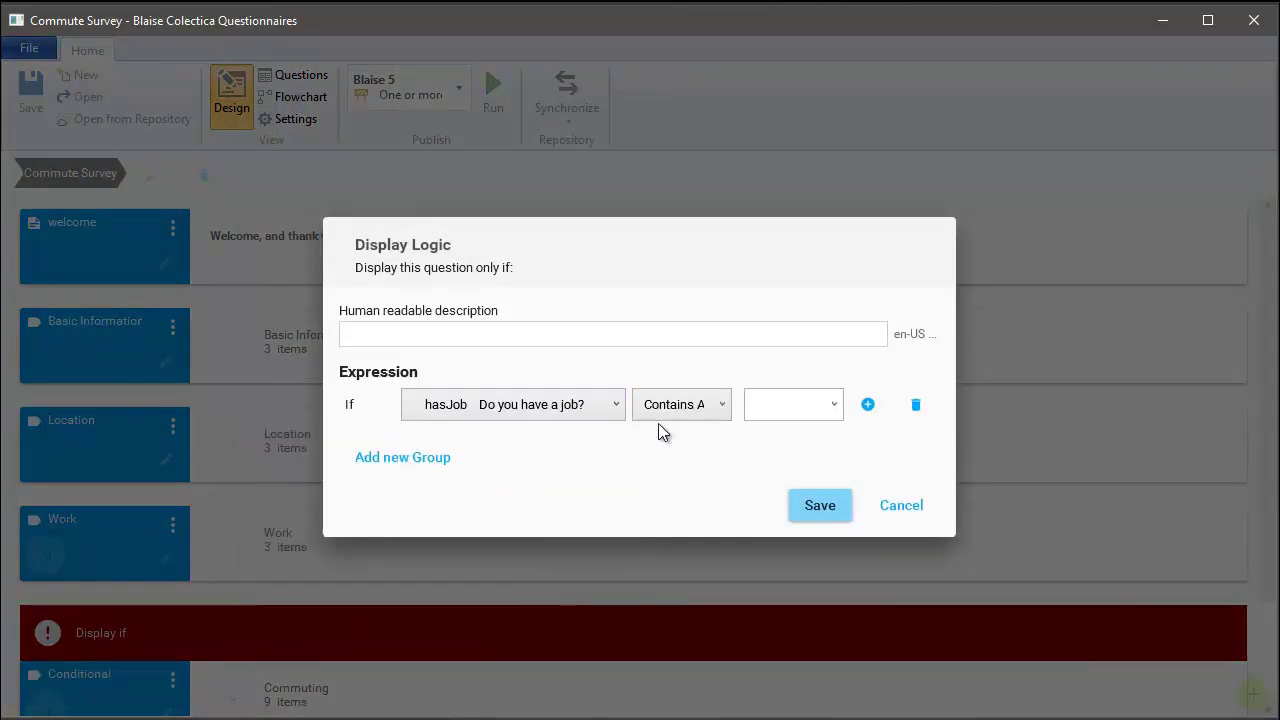
pyautogui.click(820, 406)
pyautogui.click(760, 438)
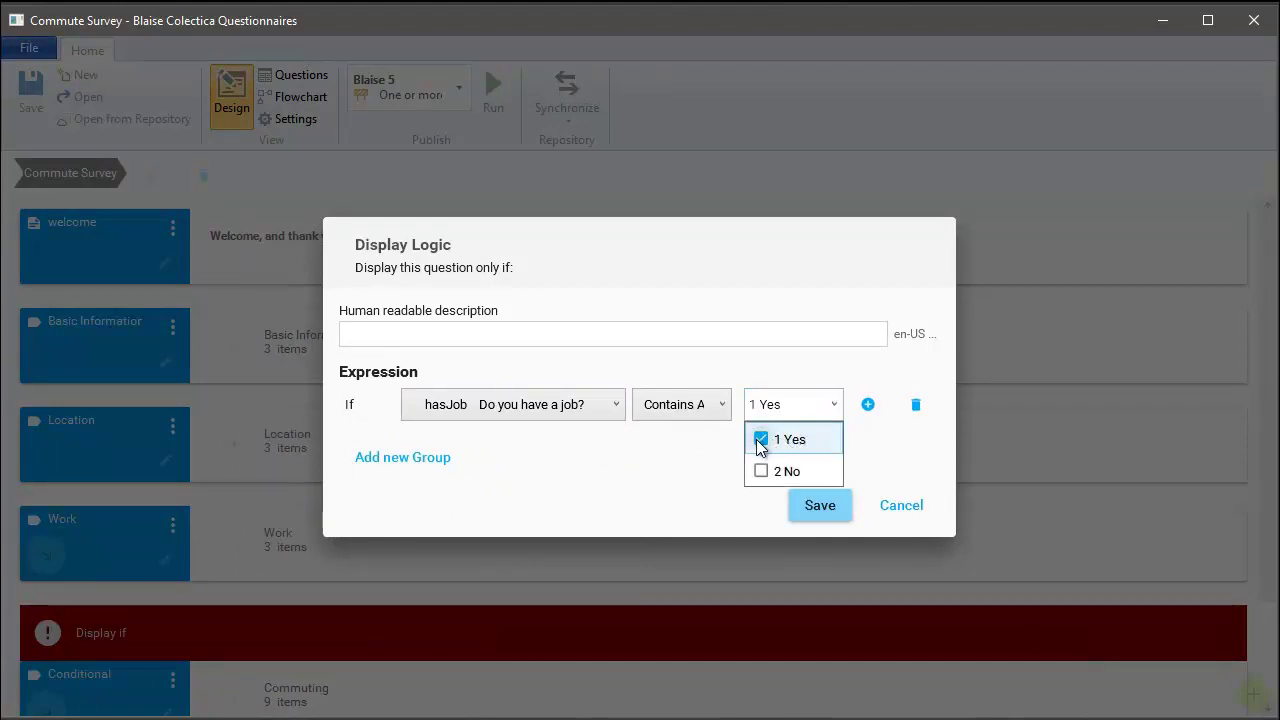
pyautogui.click(818, 505)
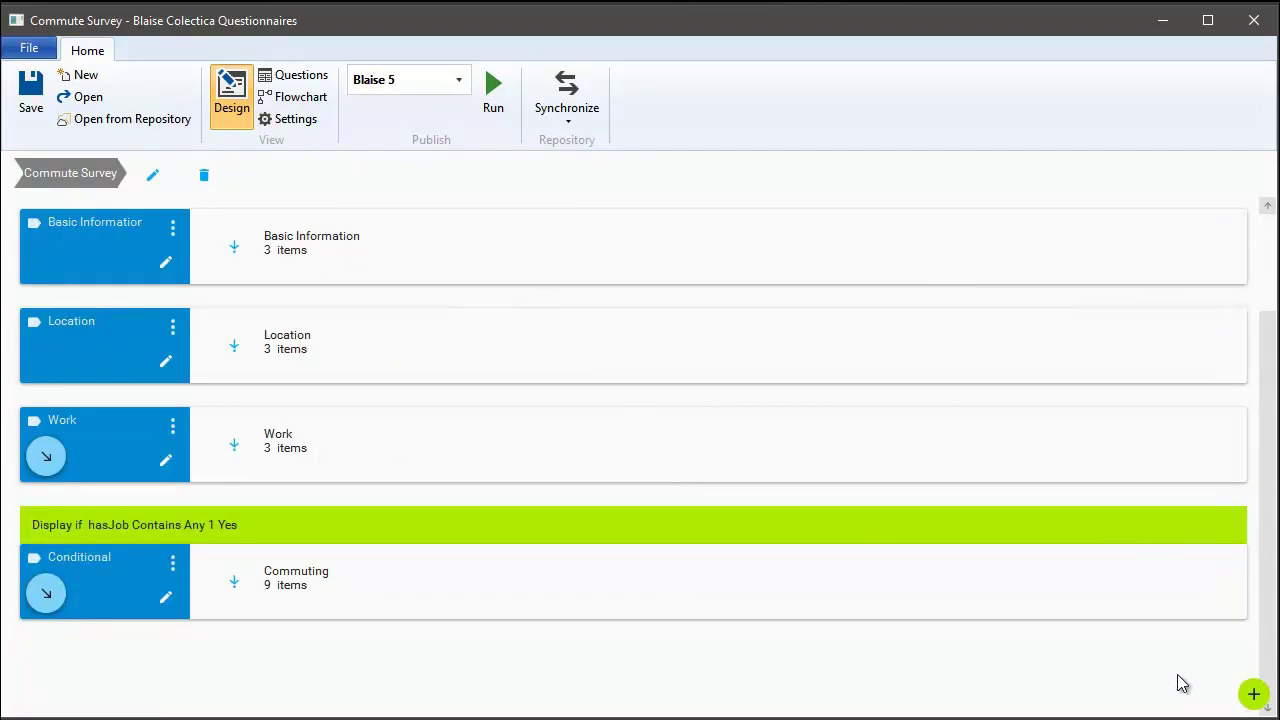
# Step: Add a text entry question named "comments" with the wording "Thank you for taking the survey. Enter any comments here."
pyautogui.click(1243, 694)
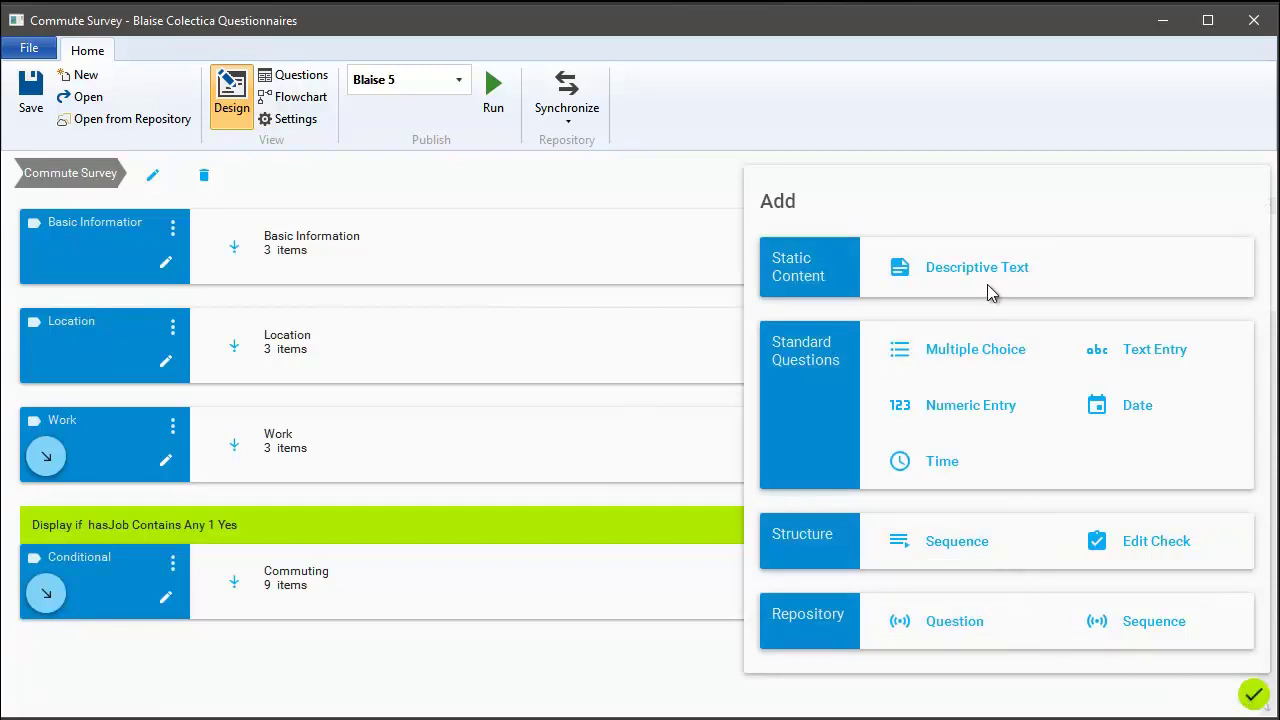
pyautogui.click(1152, 358)
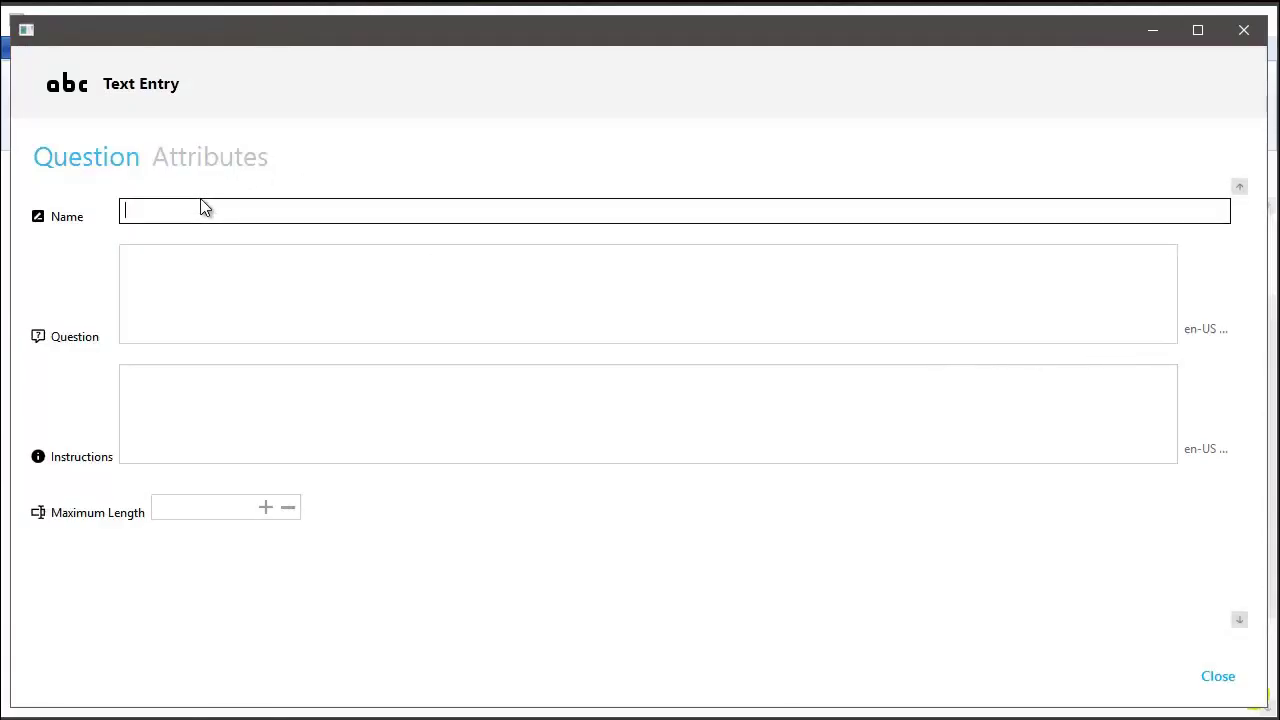
pyautogui.write('comments')
pyautogui.press('Tab')
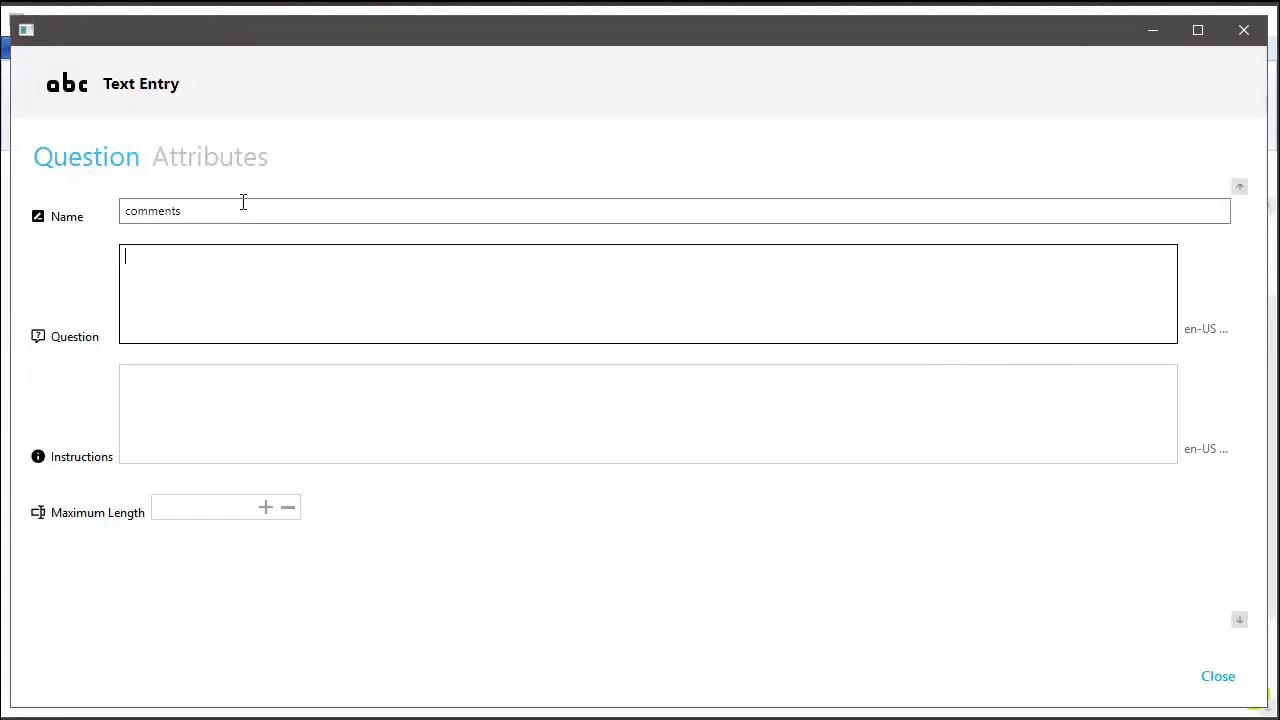
pyautogui.write('Thakn')
pyautogui.write(' you for taking ')
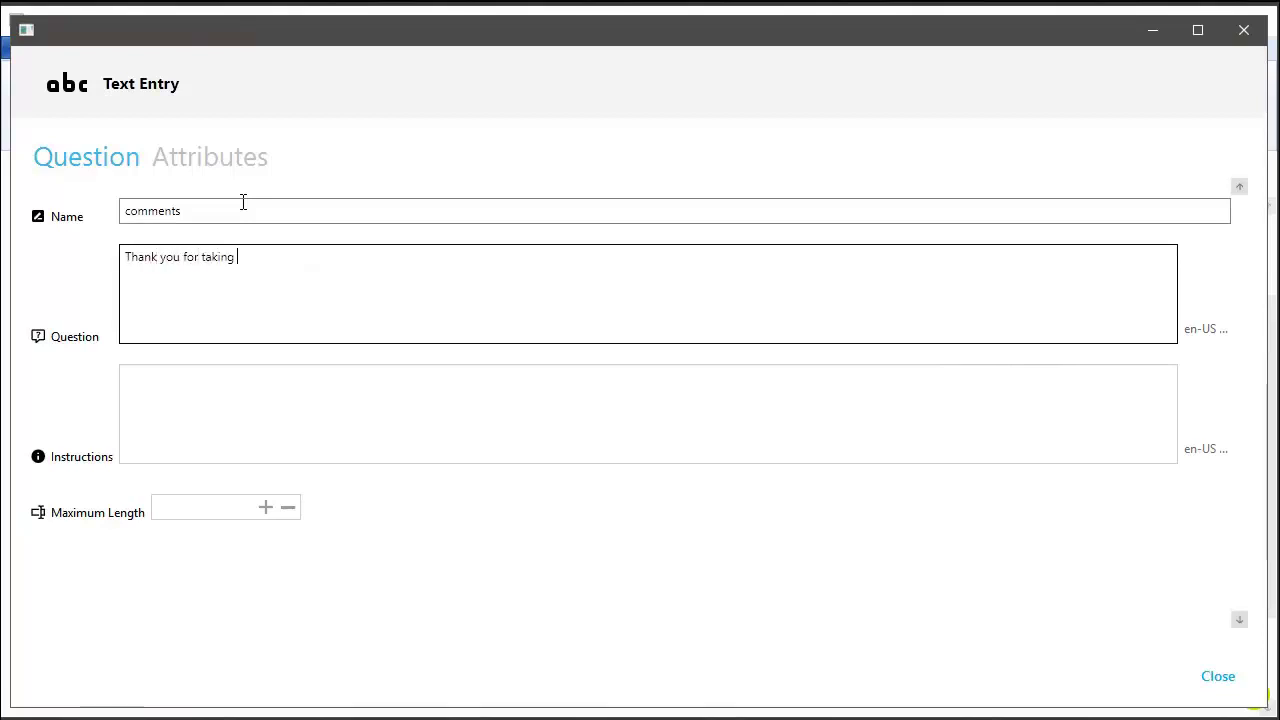
pyautogui.write('the survey. Ent')
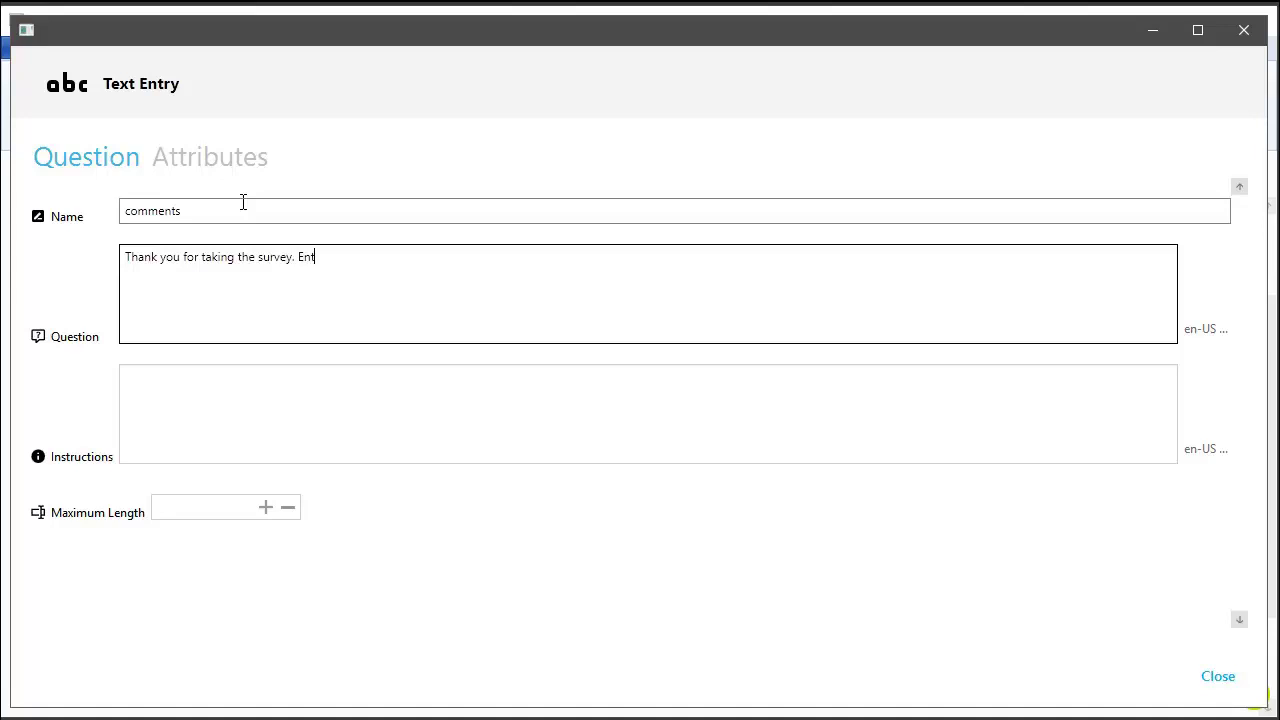
pyautogui.write('ny comments here.')
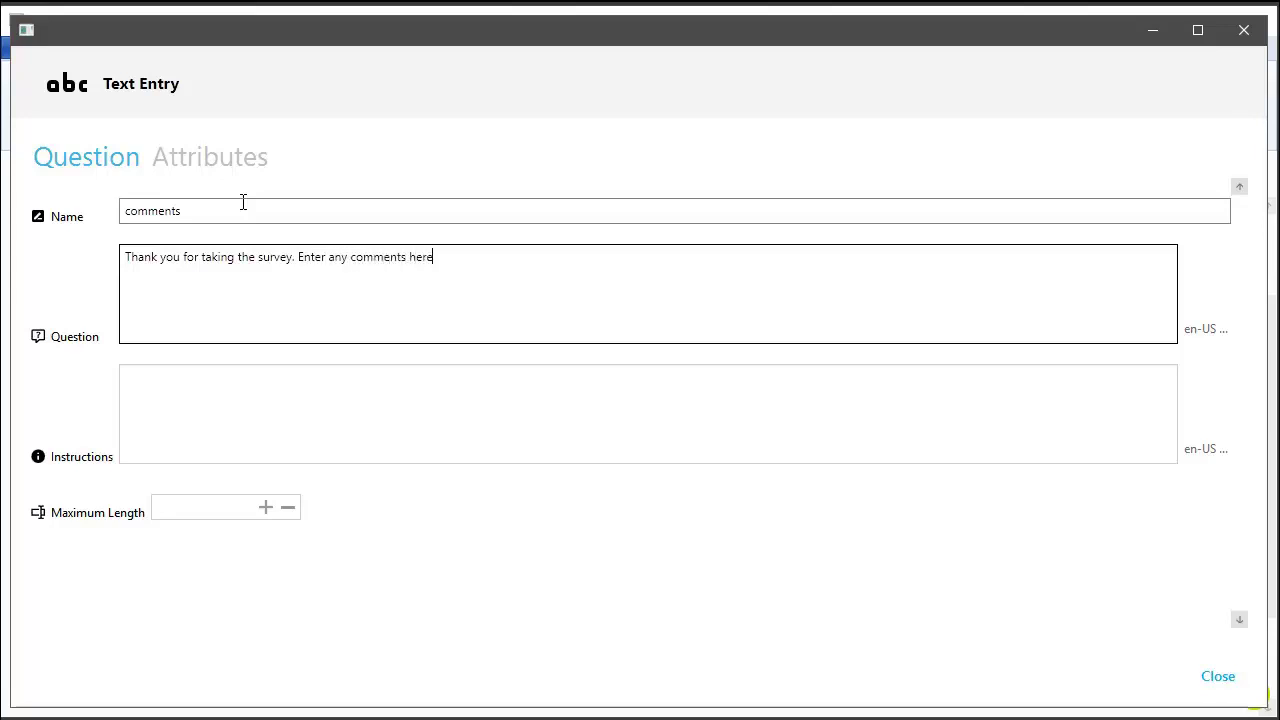
pyautogui.press('Tab')
pyautogui.press('Escape')
pyautogui.scroll(-3, 400, 480)
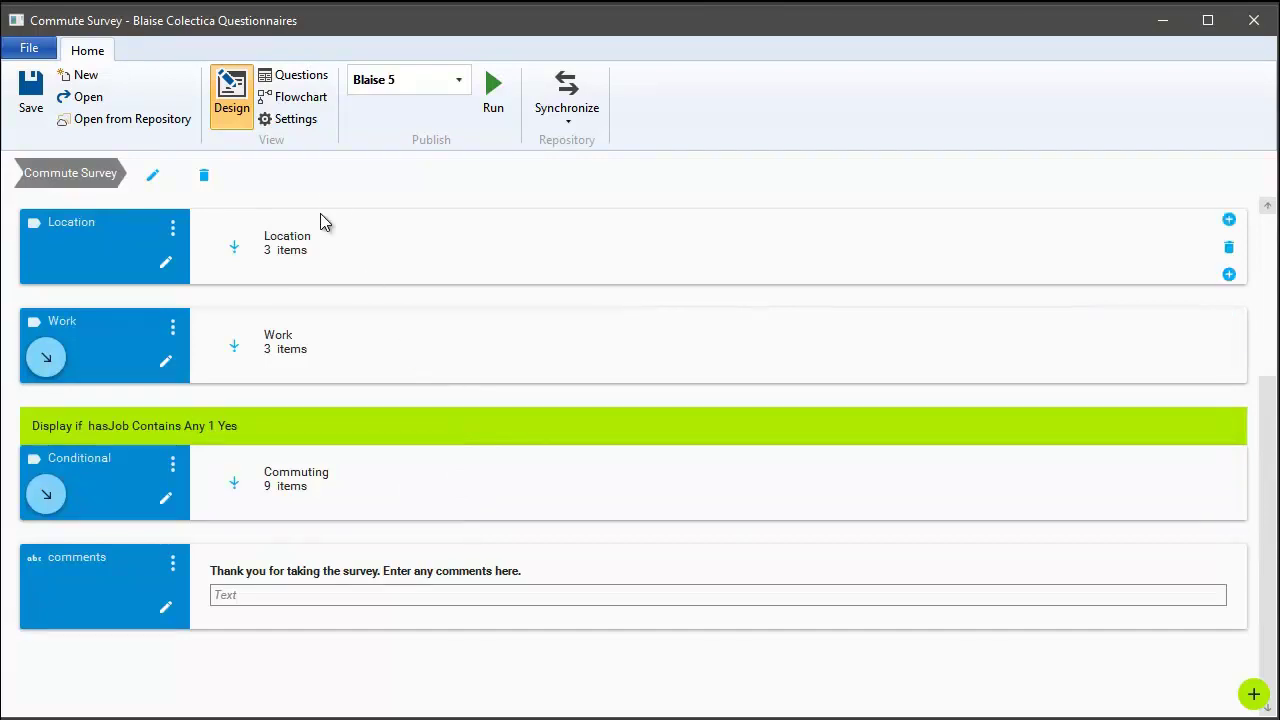
# Step: Refresh the survey flowchart and examine the conditional branch around the Commuting questions at 1:1 scale
pyautogui.click(298, 97)
pyautogui.click(1243, 173)
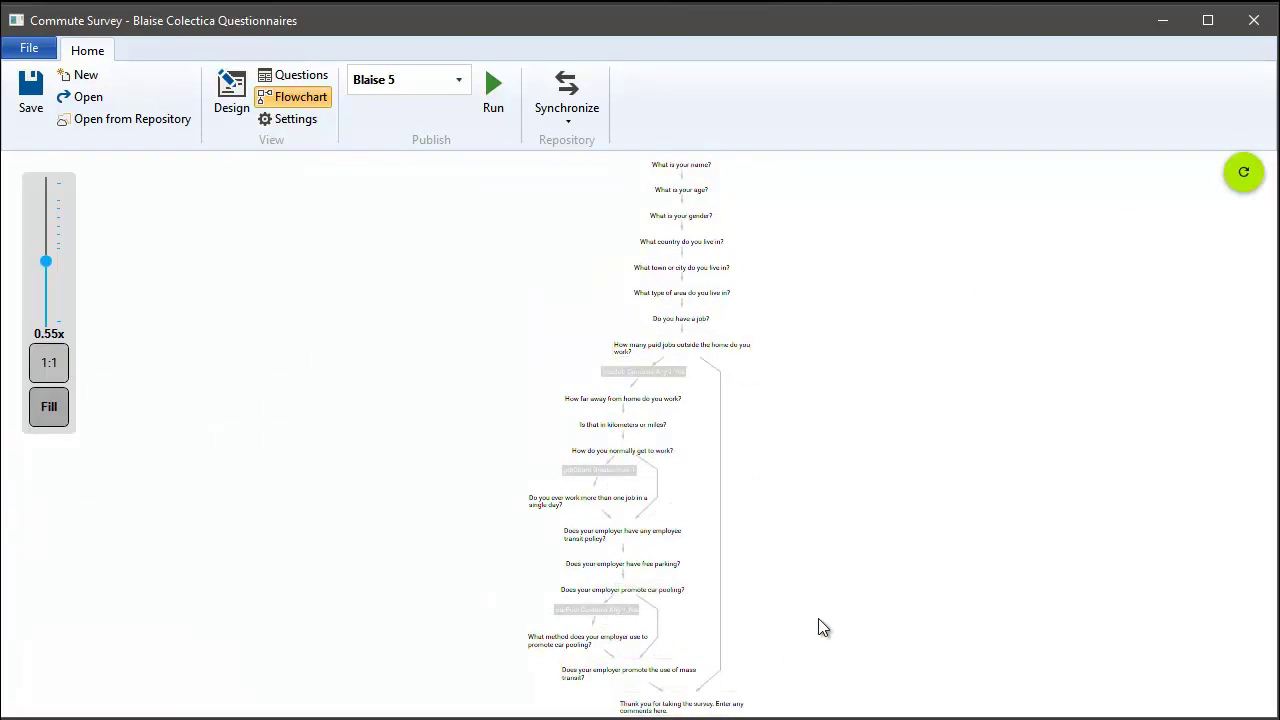
pyautogui.scroll(-1, 505, 525)
pyautogui.click(49, 363)
pyautogui.scroll(-1, 890, 535)
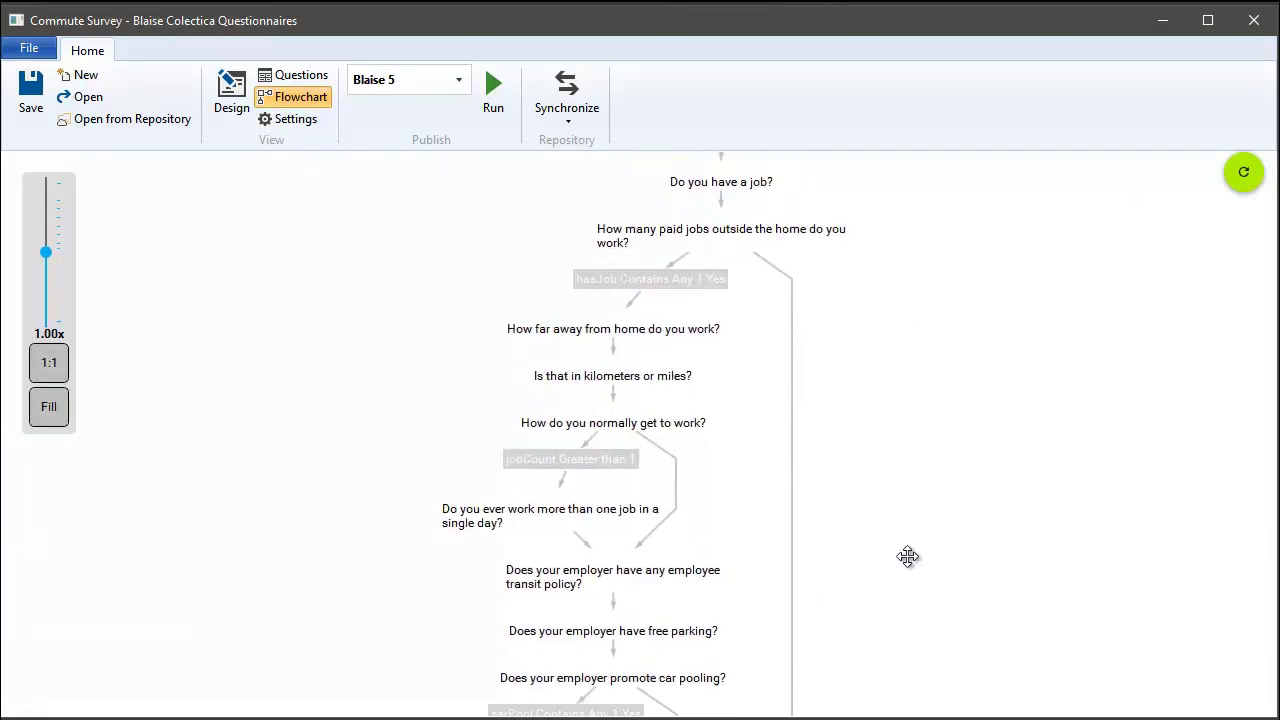
pyautogui.moveTo(909, 557); pyautogui.dragTo(925, 668)
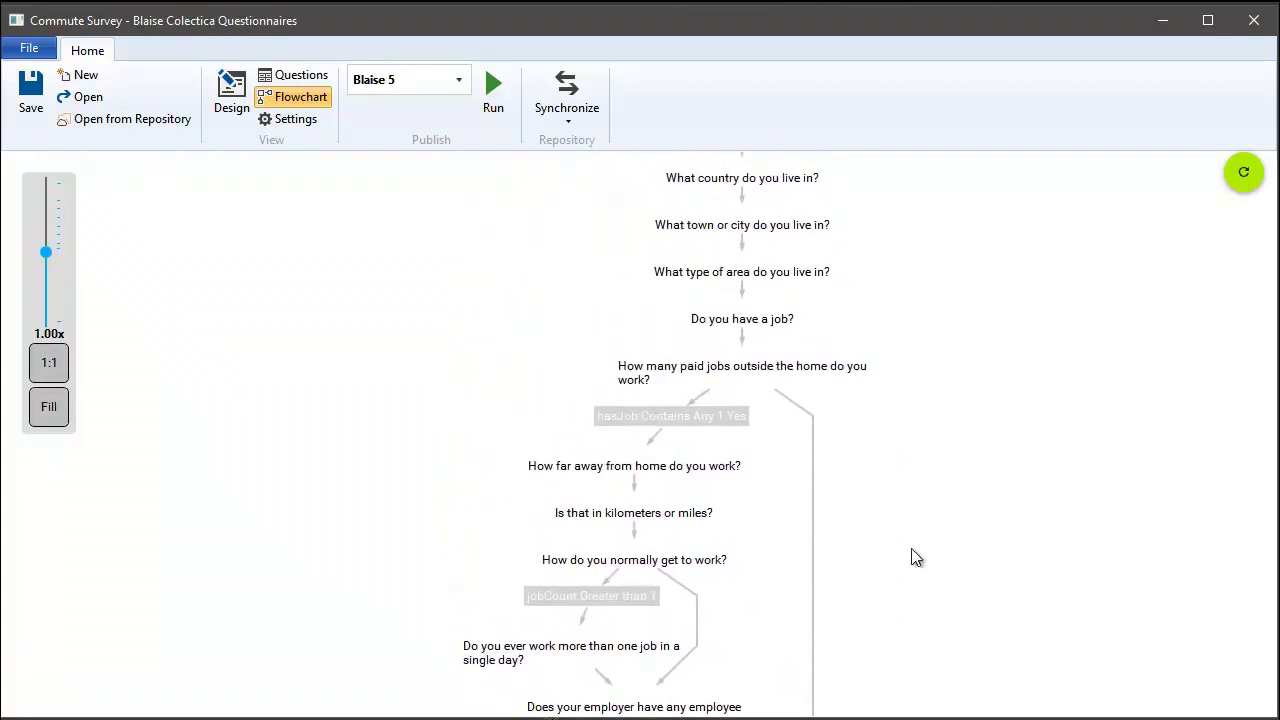
# Step: From the survey design, publish the questionnaire as Blaise 5 under the file name "commute" and run it in the data entry program
pyautogui.click(231, 92)
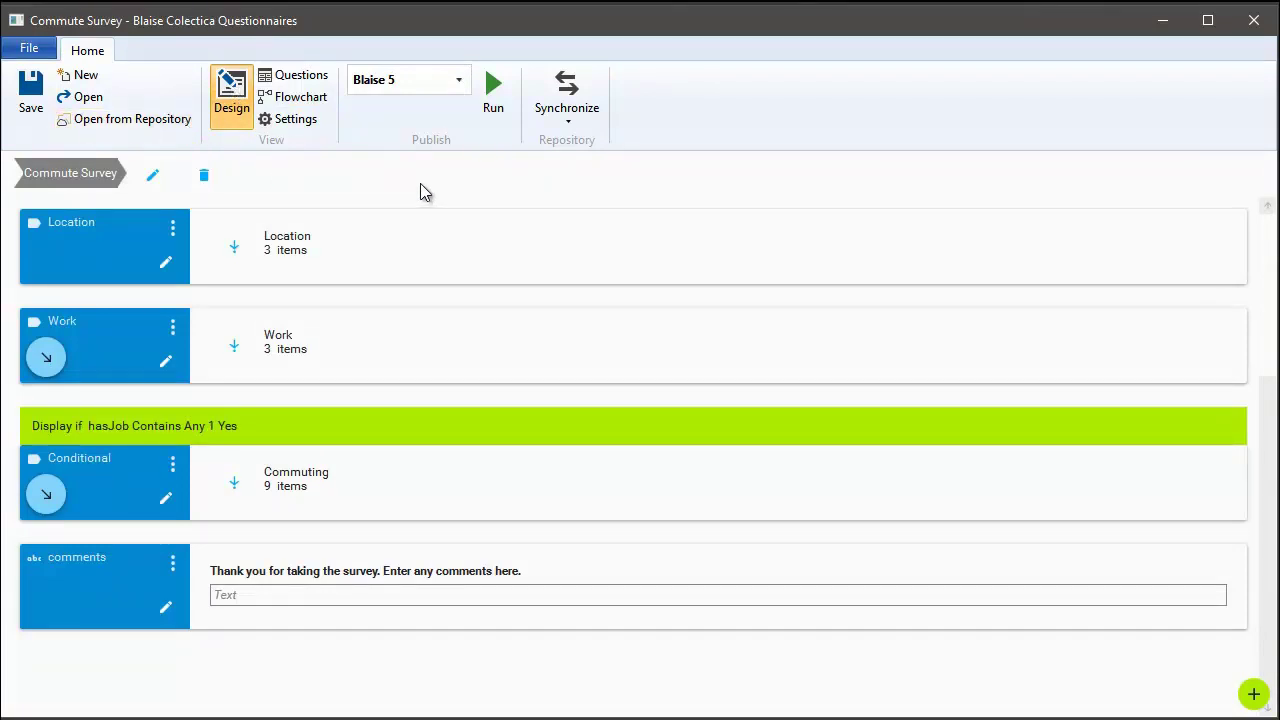
pyautogui.click(457, 88)
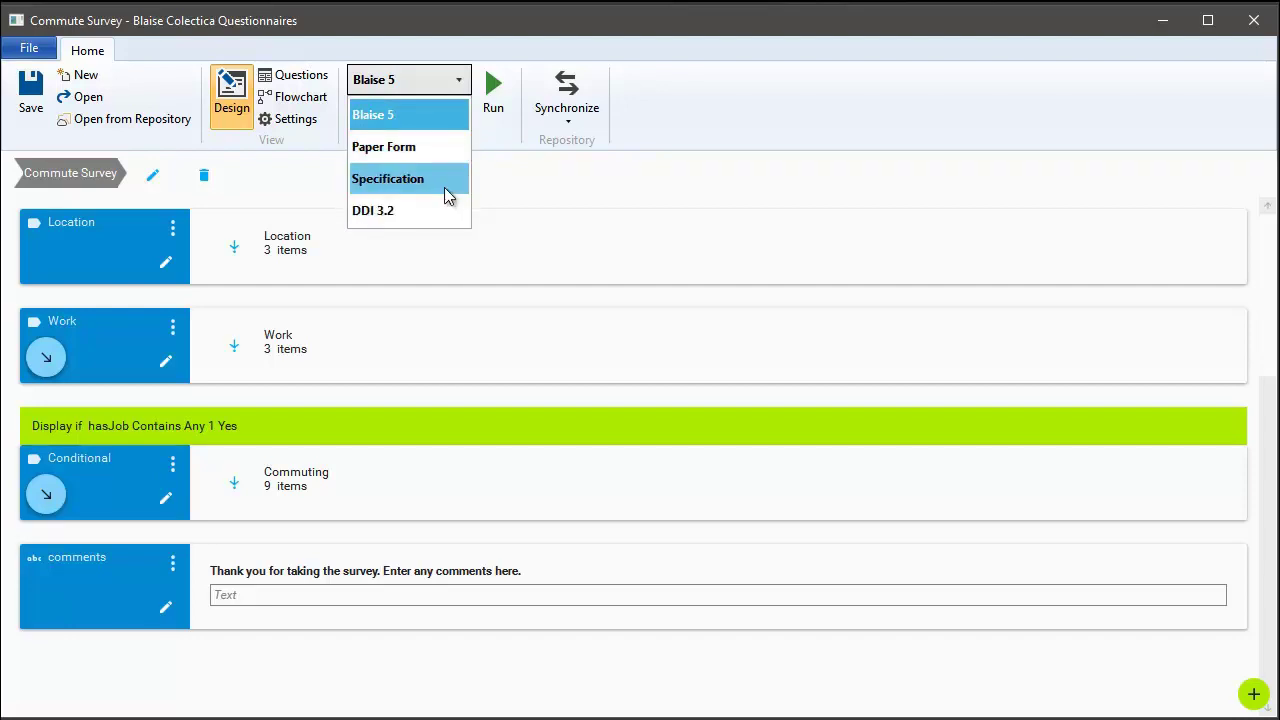
pyautogui.click(446, 80)
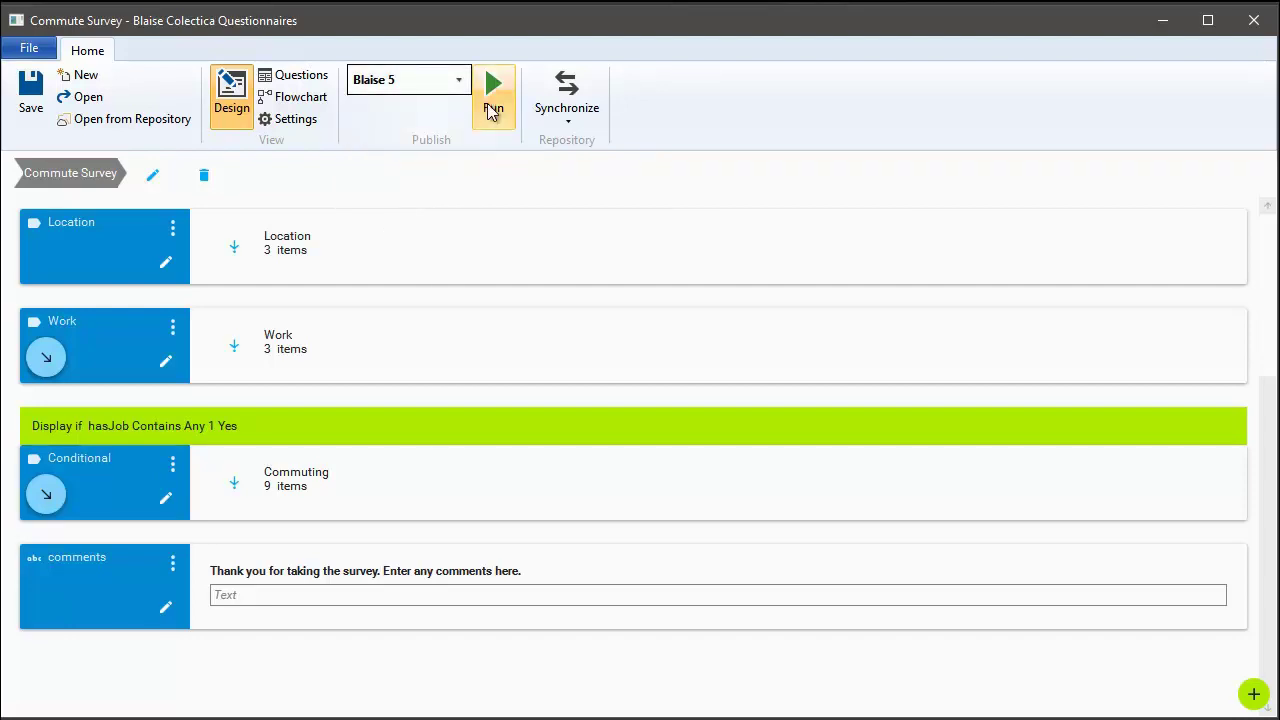
pyautogui.click(492, 106)
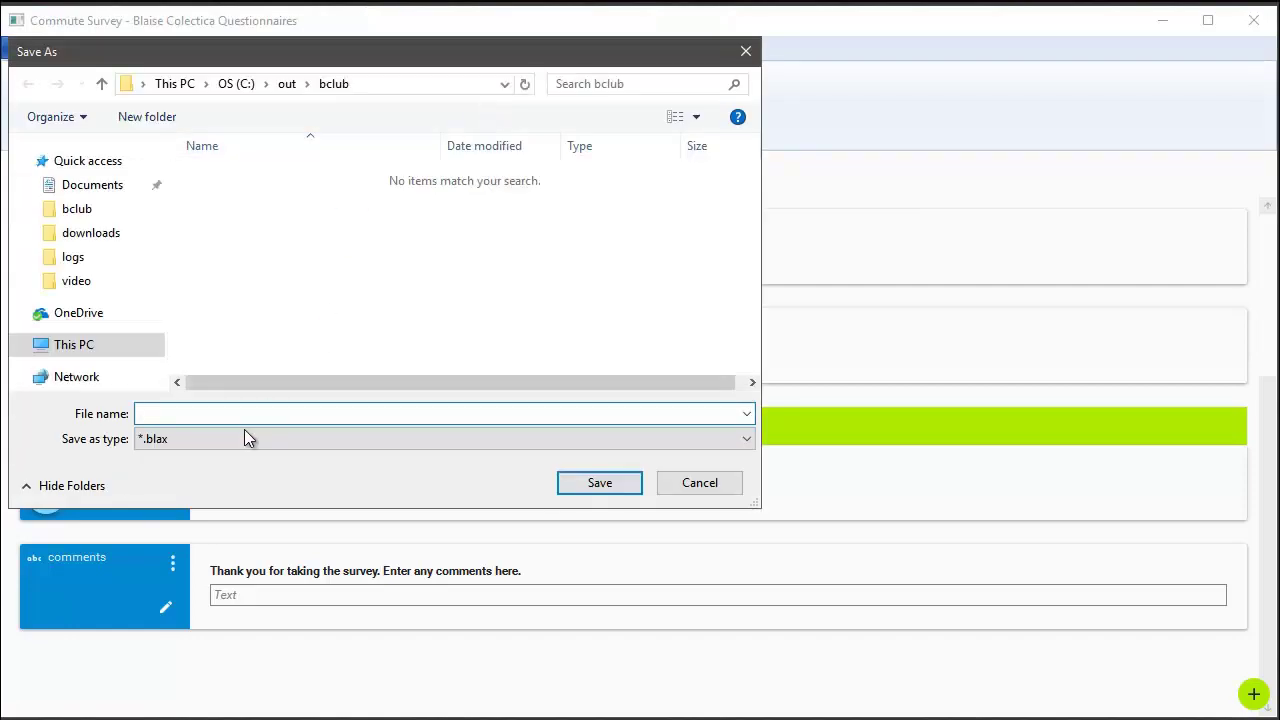
pyautogui.write('commute')
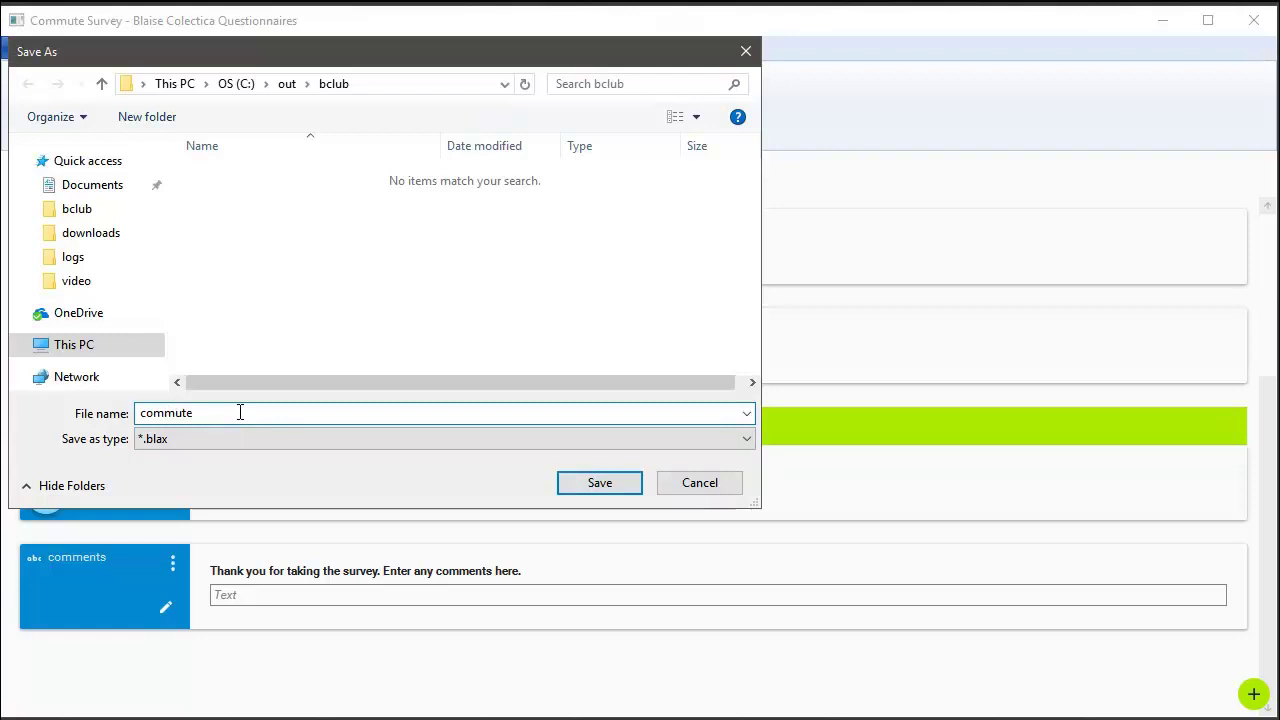
pyautogui.press('Return')
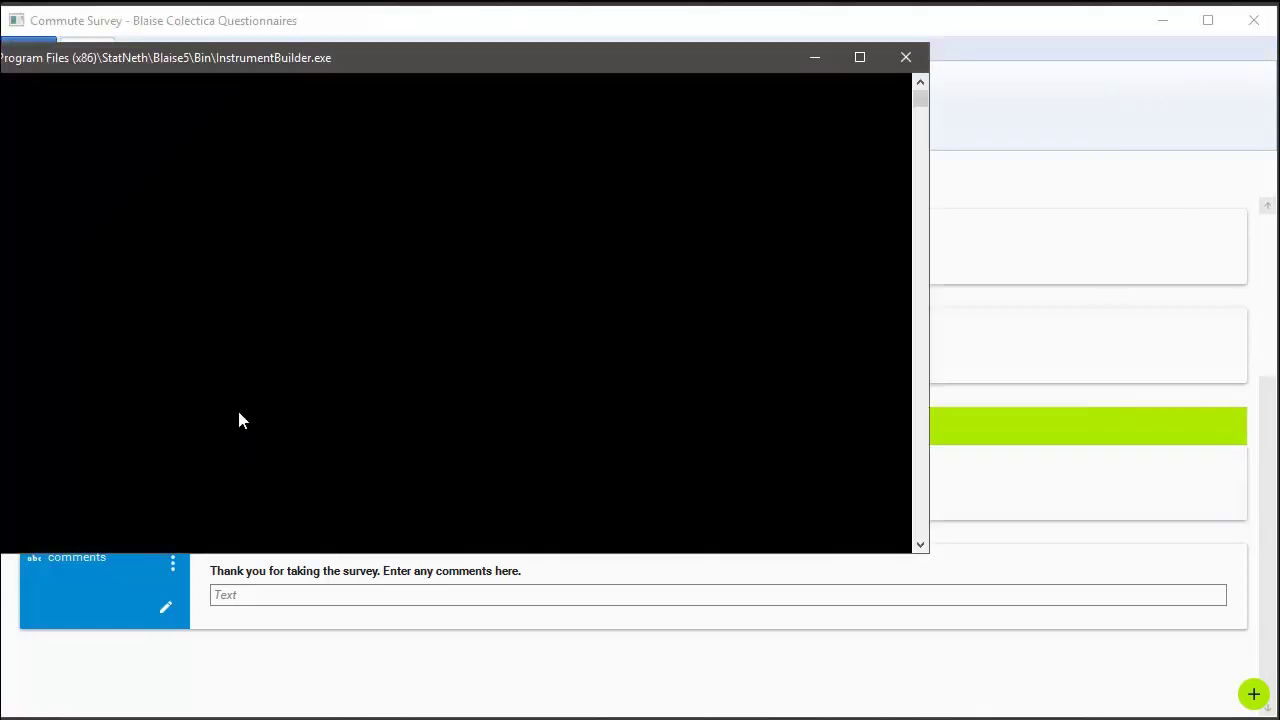
pyautogui.moveTo(548, 98); pyautogui.dragTo(634, 106)
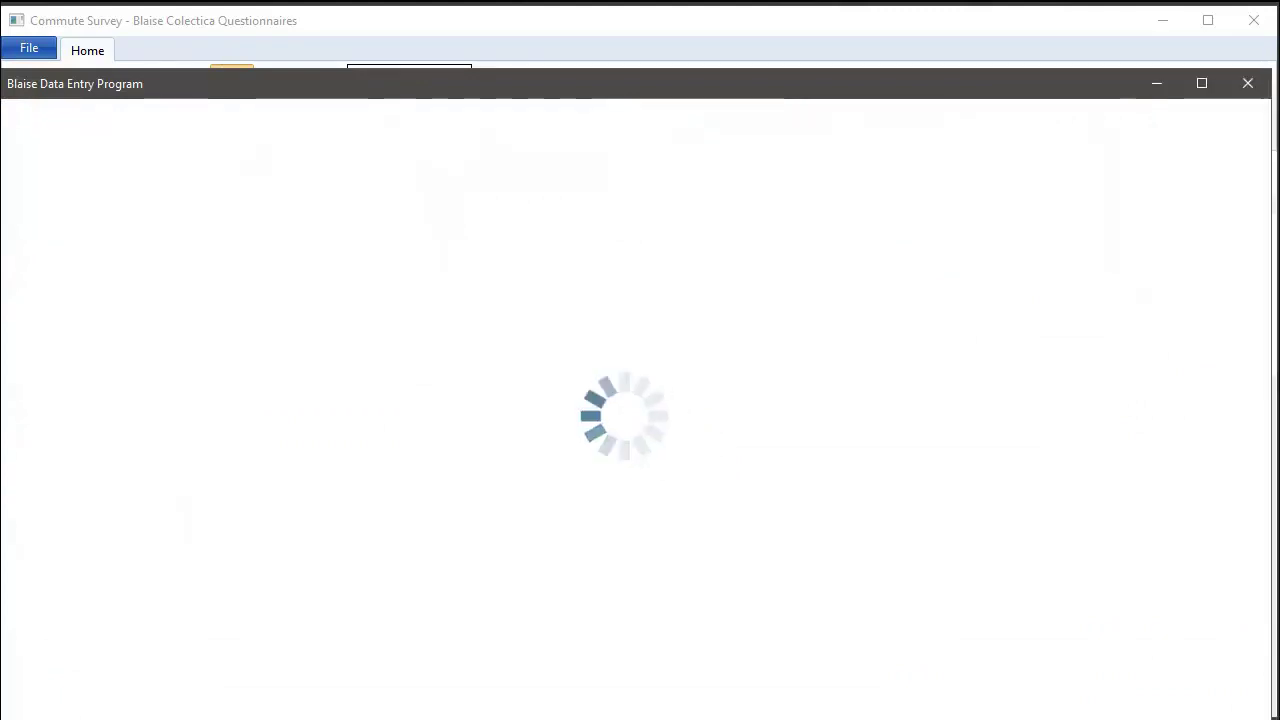
pyautogui.moveTo(537, 83); pyautogui.dragTo(574, 49)
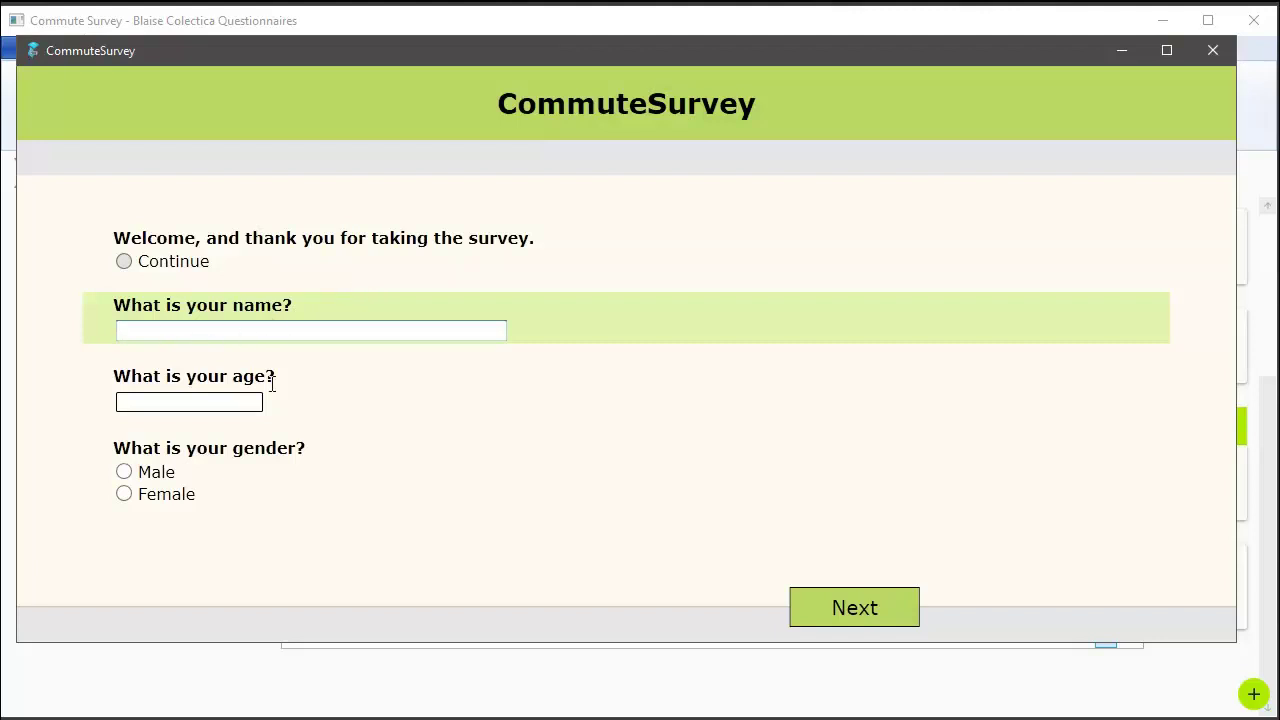
# Step: Answer the basic information questions with the respondent's first name, age 35 and gender Male, and advance to the location questions
pyautogui.write('Jeremy')
pyautogui.press('Return')
pyautogui.write('35')
pyautogui.press('Return')
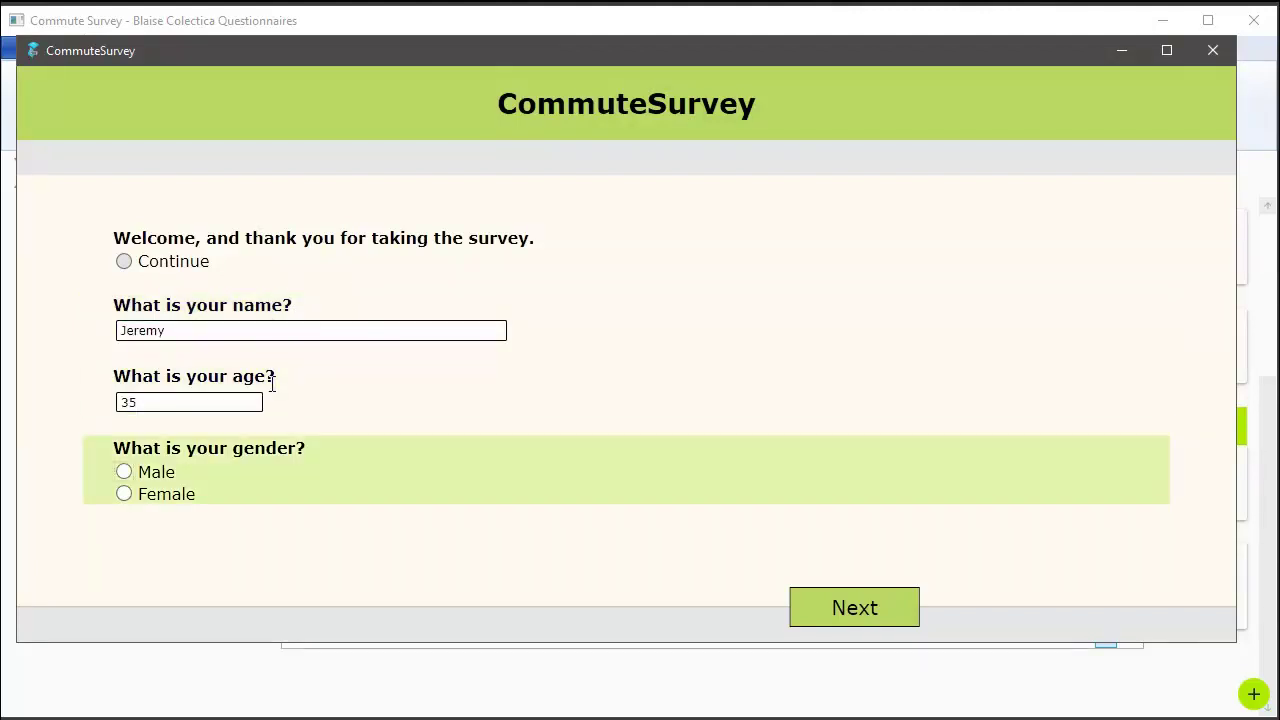
pyautogui.press('1')
pyautogui.press('Return')
# Step: Enter USA as country and Minneapolis as city, choose Urban area, answer Yes to having a job, and continue to the following page
pyautogui.write('USA')
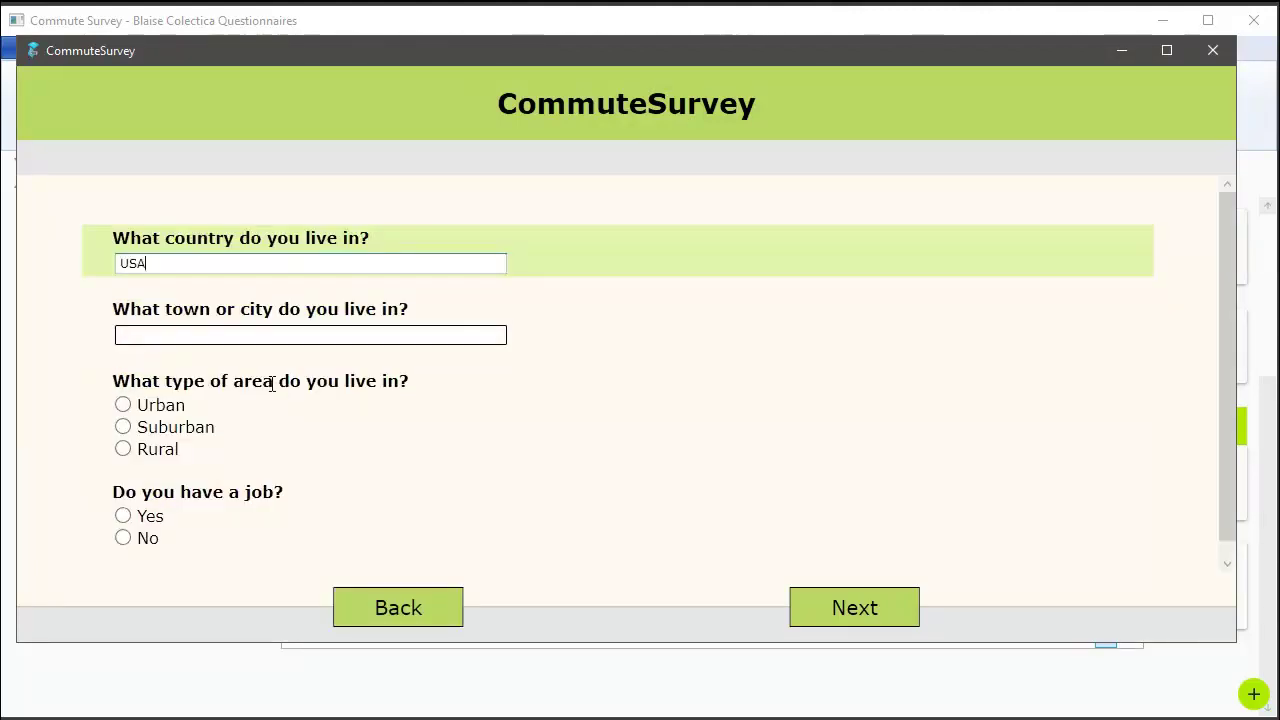
pyautogui.press('Return')
pyautogui.write('Minneapolis')
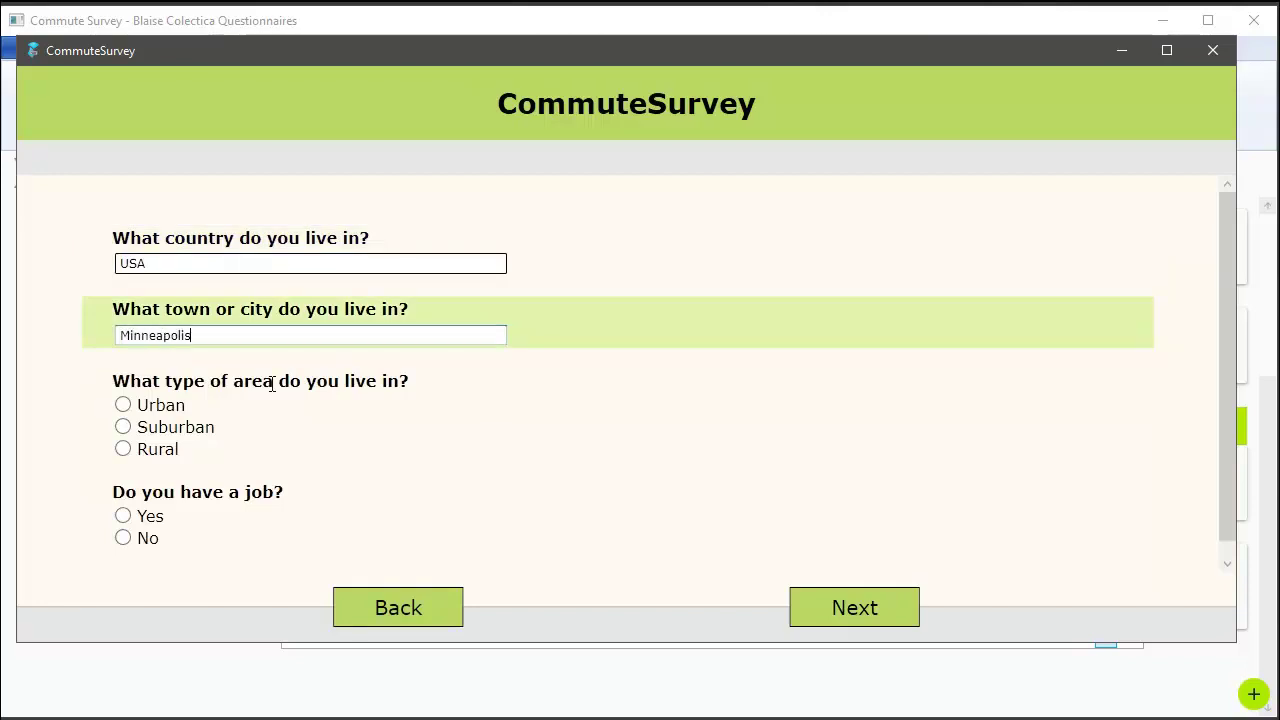
pyautogui.press('Return')
pyautogui.press('1')
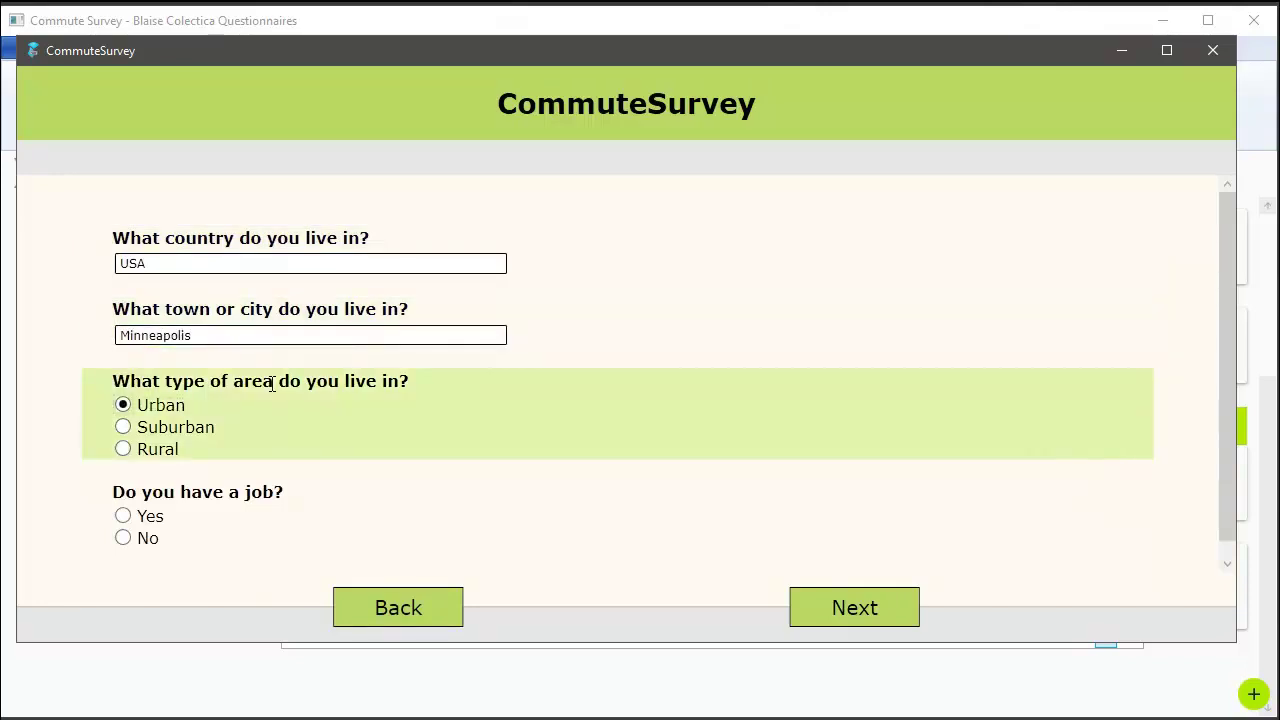
pyautogui.click(123, 516)
pyautogui.click(852, 607)
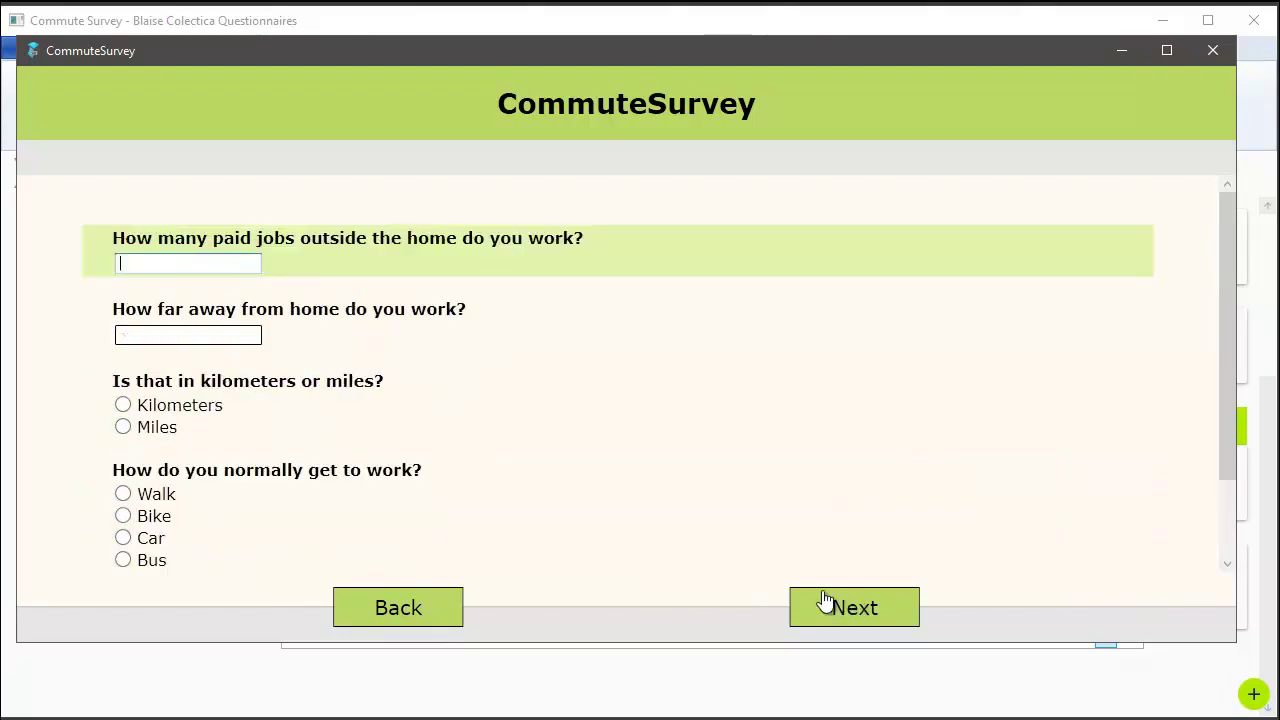
# Step: Answer 1 paid job, a distance of 2 miles and Bike as the commuting method, and continue to the employer questions
pyautogui.write('1')
pyautogui.click(186, 333)
pyautogui.write('2')
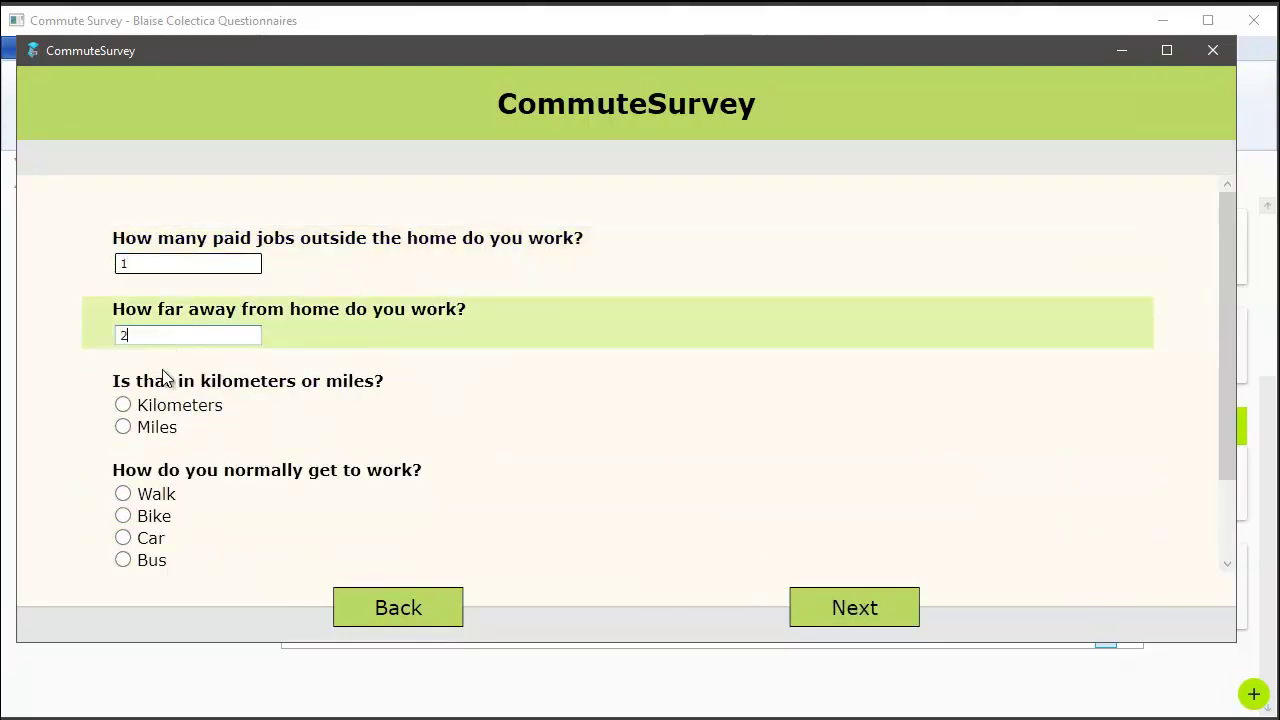
pyautogui.click(123, 427)
pyautogui.click(123, 516)
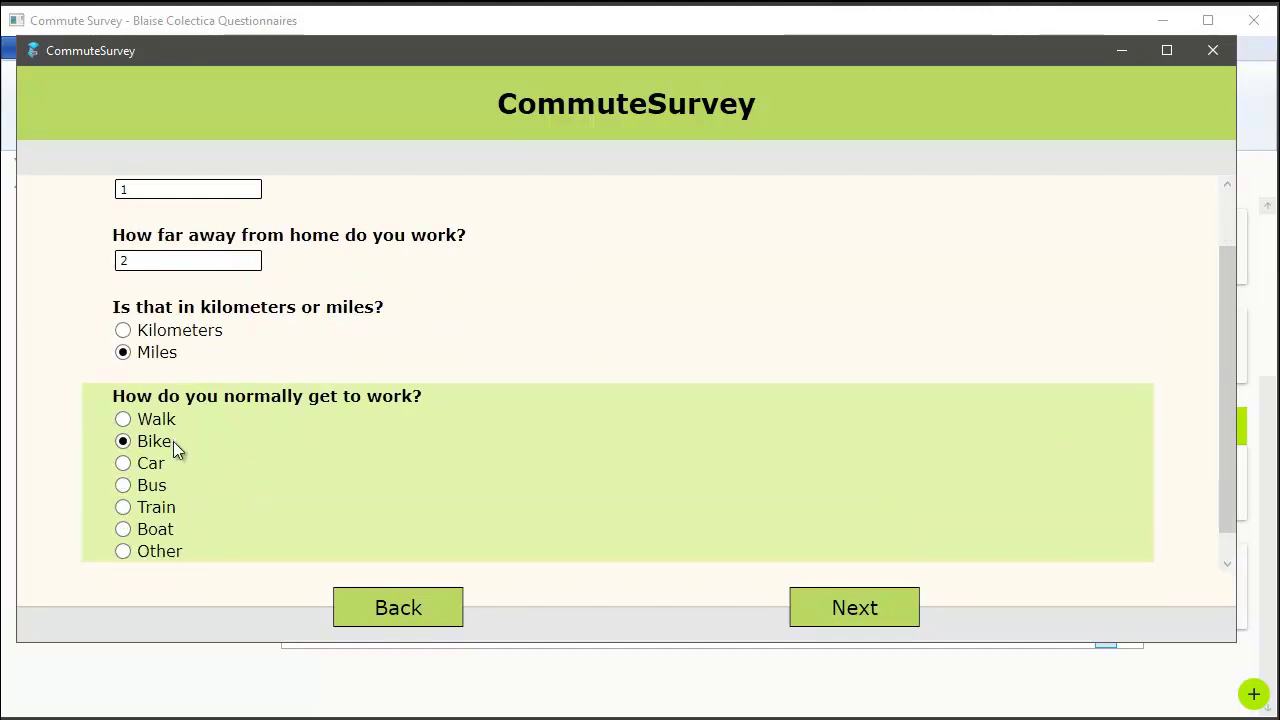
pyautogui.click(832, 624)
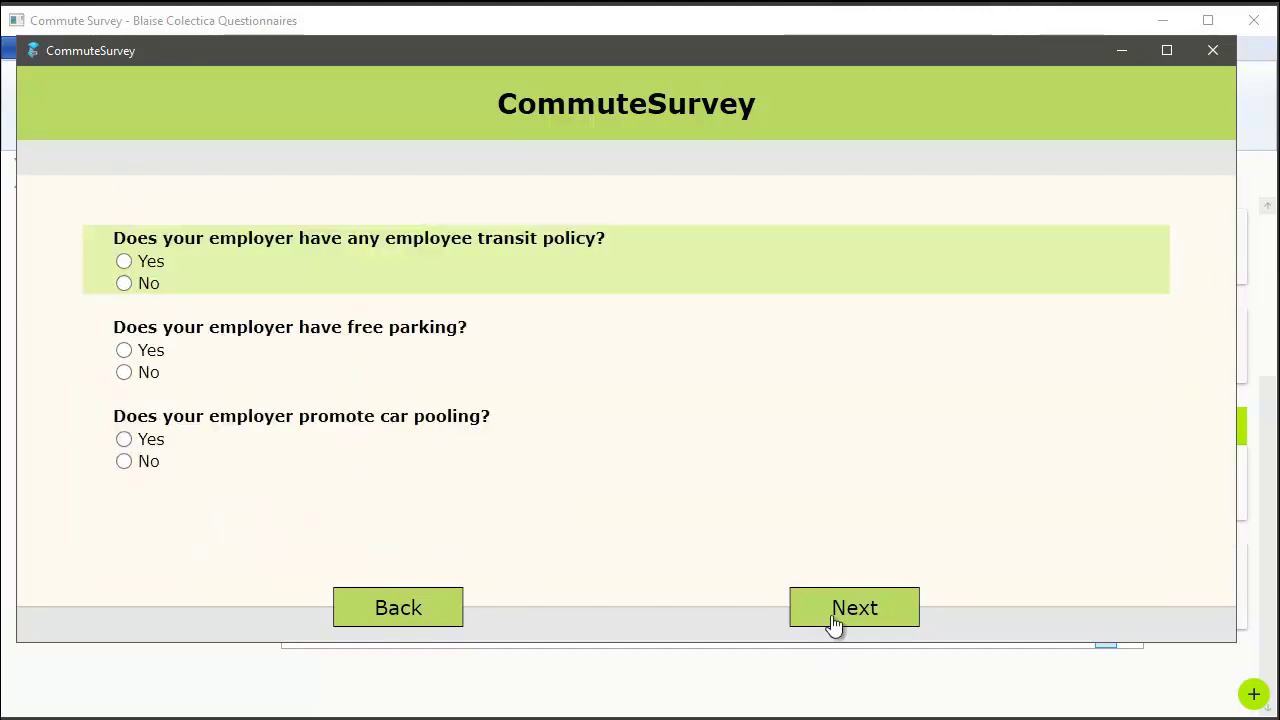
# Step: Answer Yes to an employee transit policy and No to free parking and car pooling, and advance to the following page
pyautogui.click(123, 264)
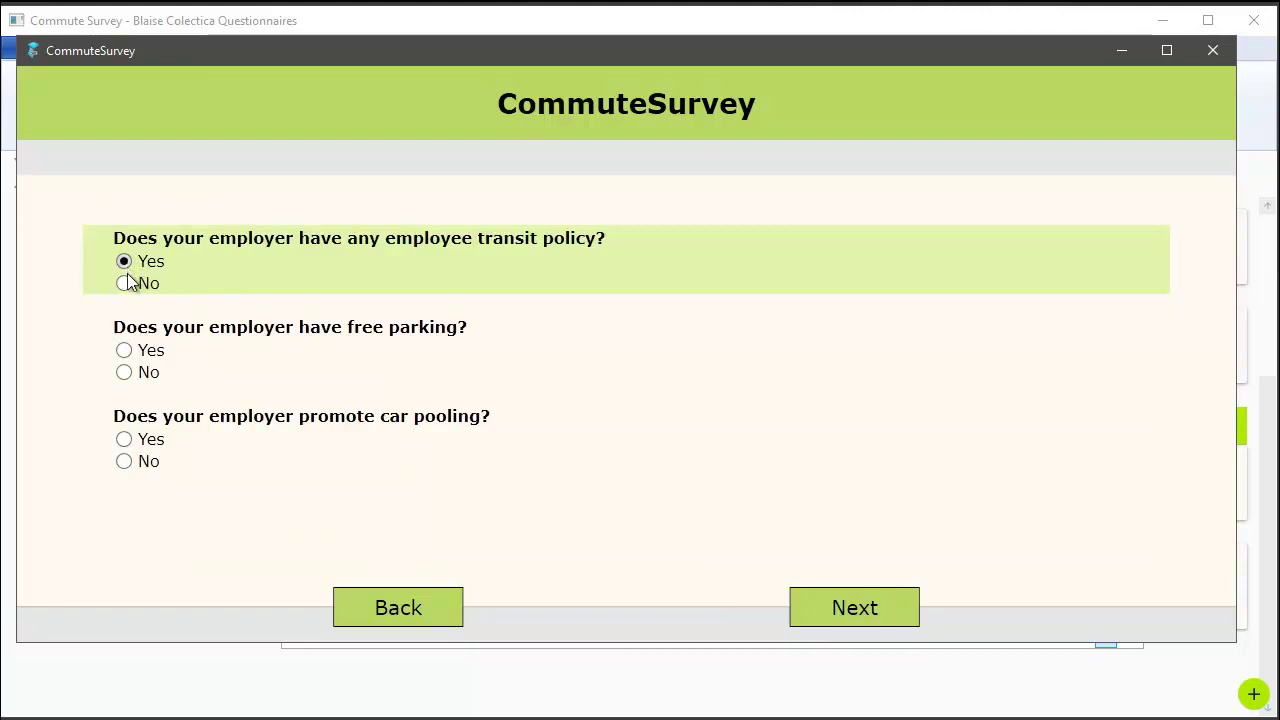
pyautogui.click(124, 372)
pyautogui.click(124, 461)
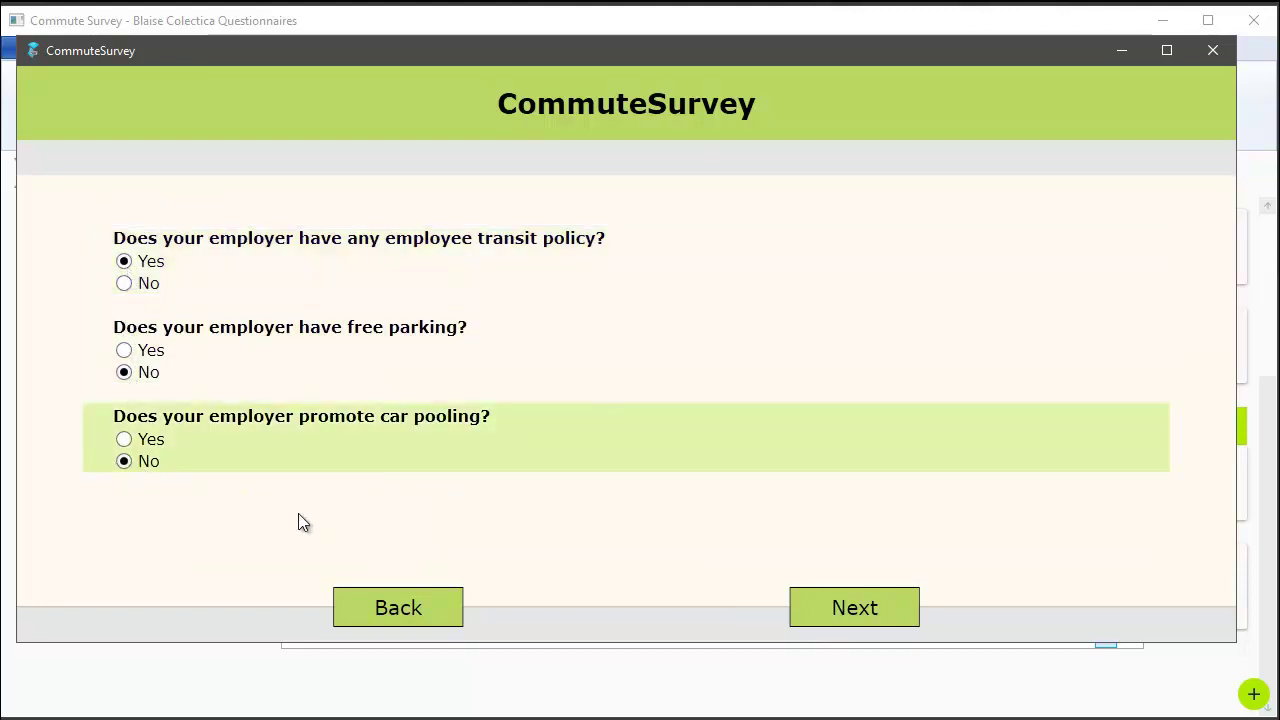
pyautogui.click(871, 611)
# Step: Answer Yes to mass transit promotion, enter "none" as the comment, and finish and close the test survey
pyautogui.click(124, 262)
pyautogui.click(174, 350)
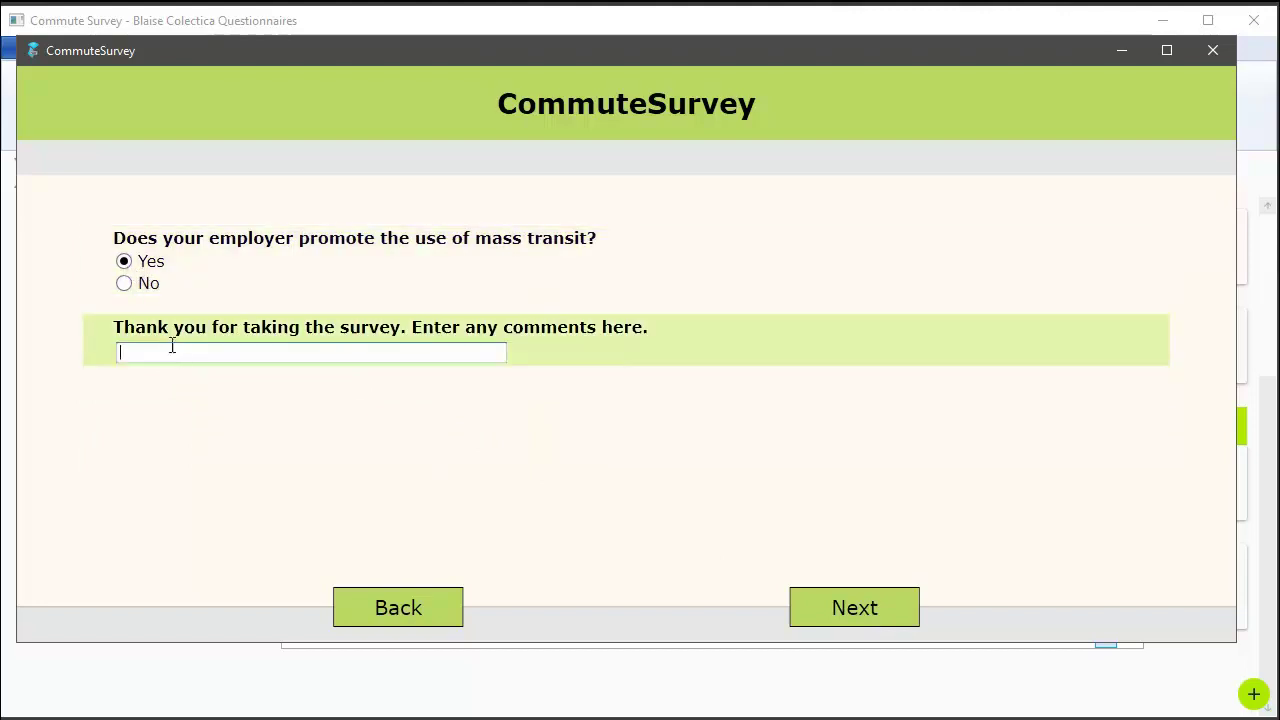
pyautogui.write('none')
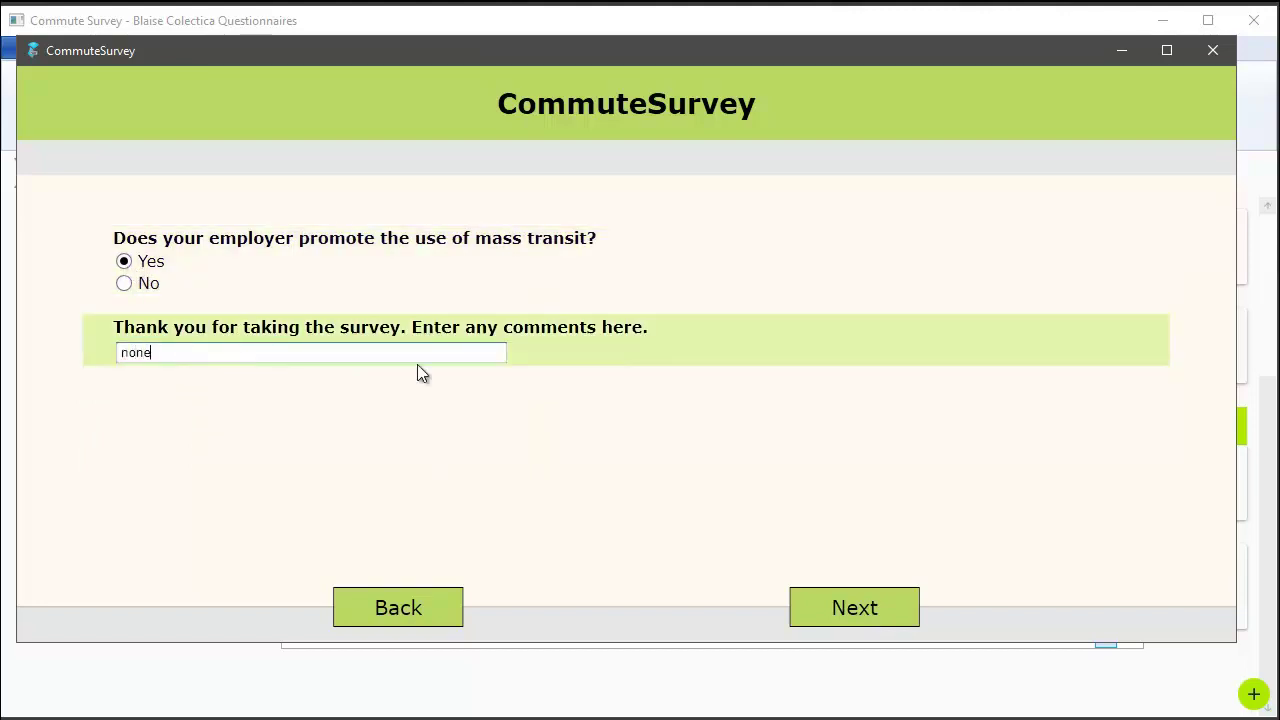
pyautogui.click(828, 608)
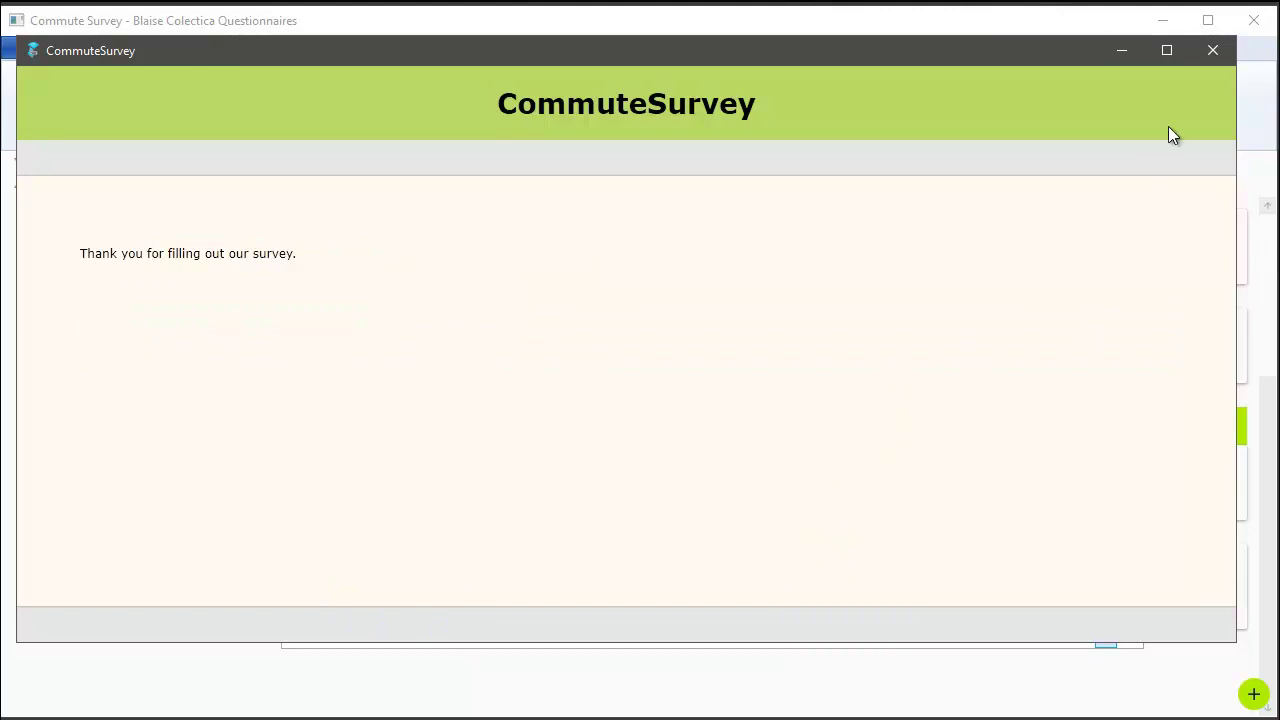
pyautogui.click(1212, 50)
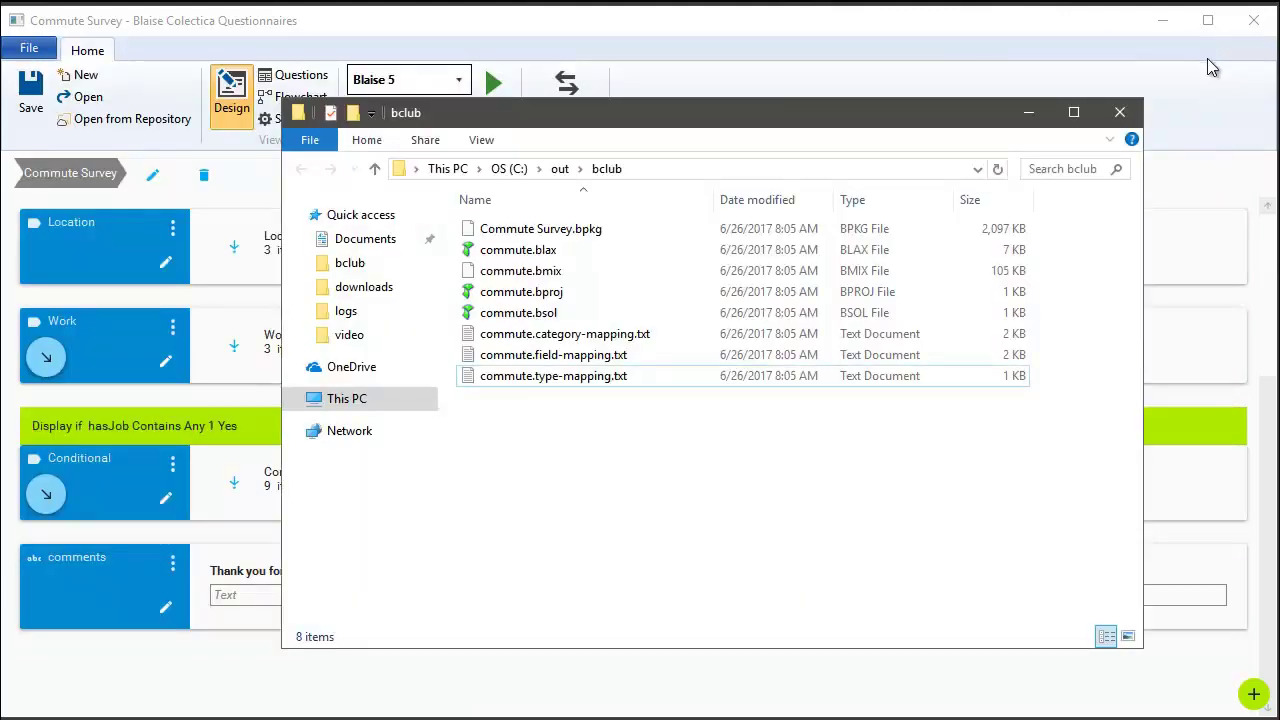
# Step: Back in the survey design, set the selection style of the Commuting sequence's commuteMethod question to "Select all that apply"
pyautogui.click(187, 654)
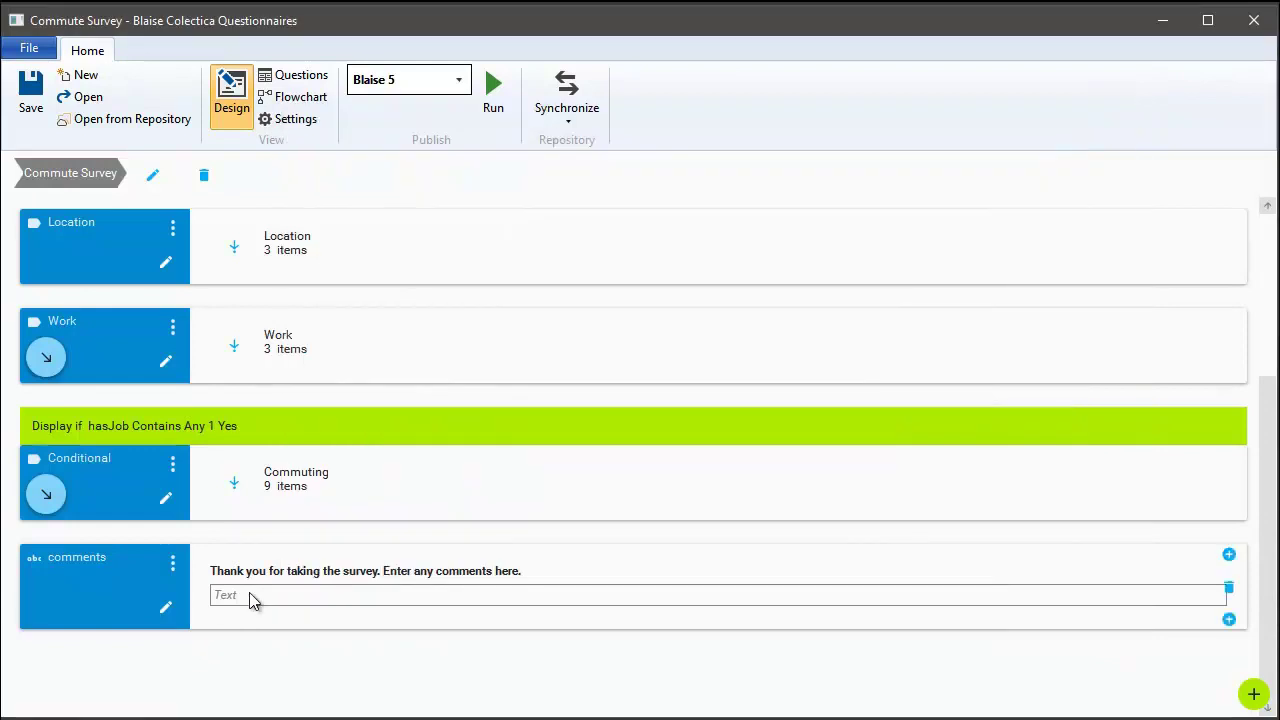
pyautogui.scroll(3, 253, 590)
pyautogui.scroll(-3, 258, 555)
pyautogui.click(255, 486)
pyautogui.scroll(2, 245, 480)
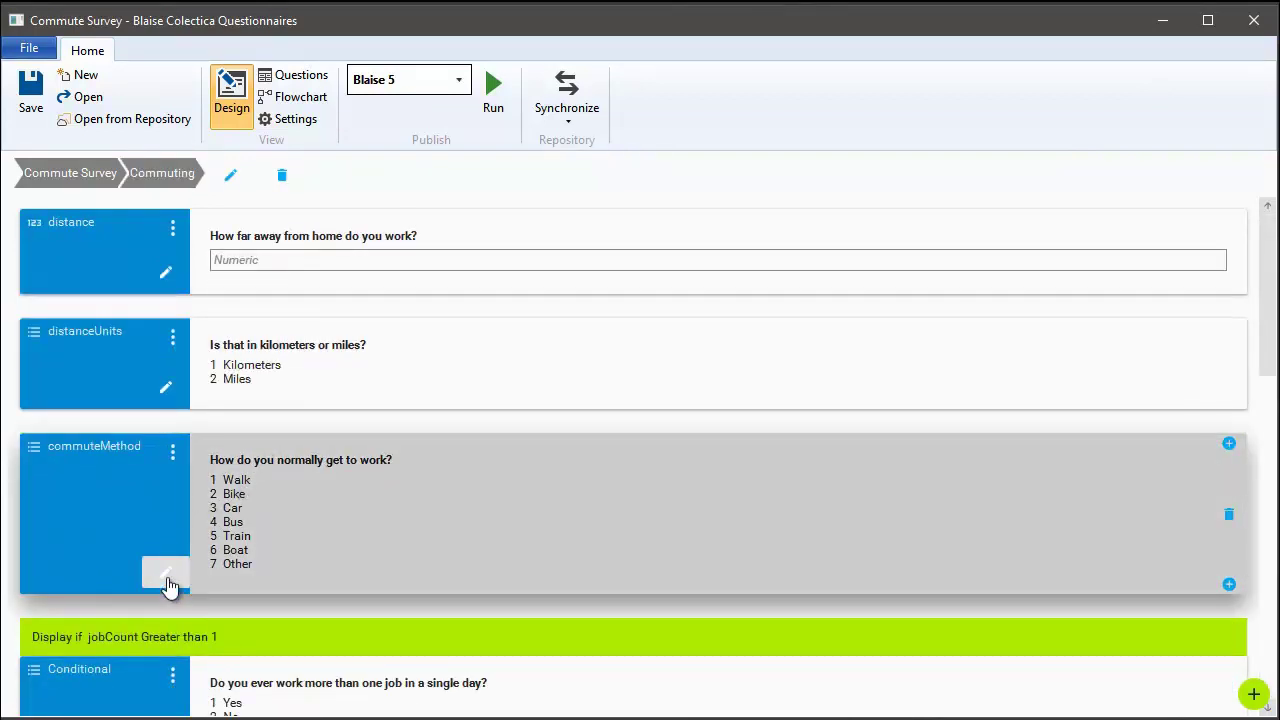
pyautogui.click(166, 580)
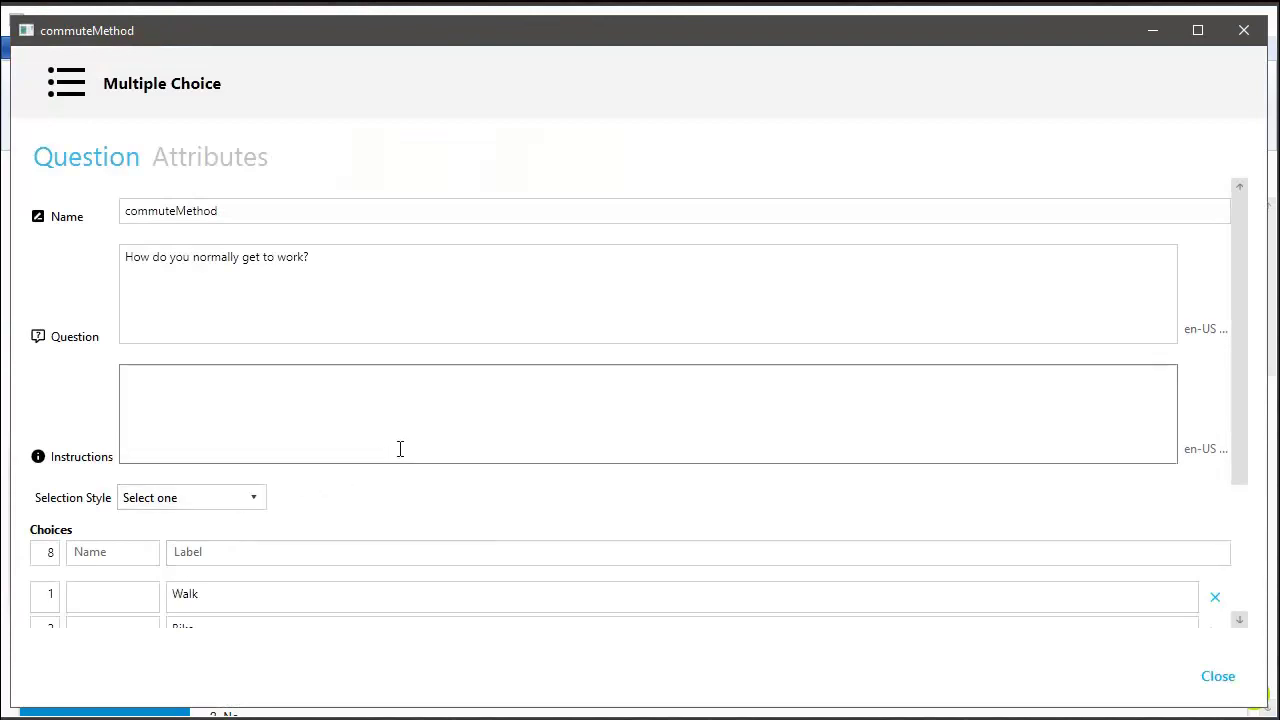
pyautogui.scroll(-1, 399, 446)
pyautogui.click(240, 450)
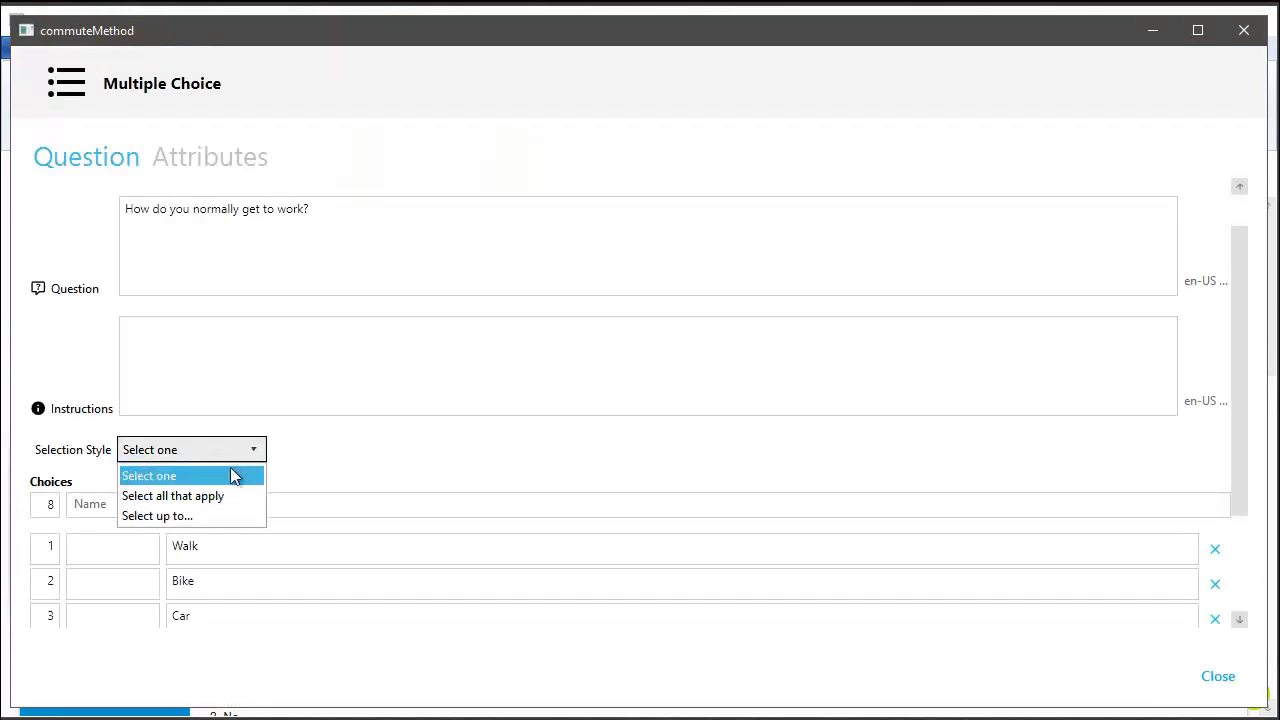
pyautogui.click(224, 495)
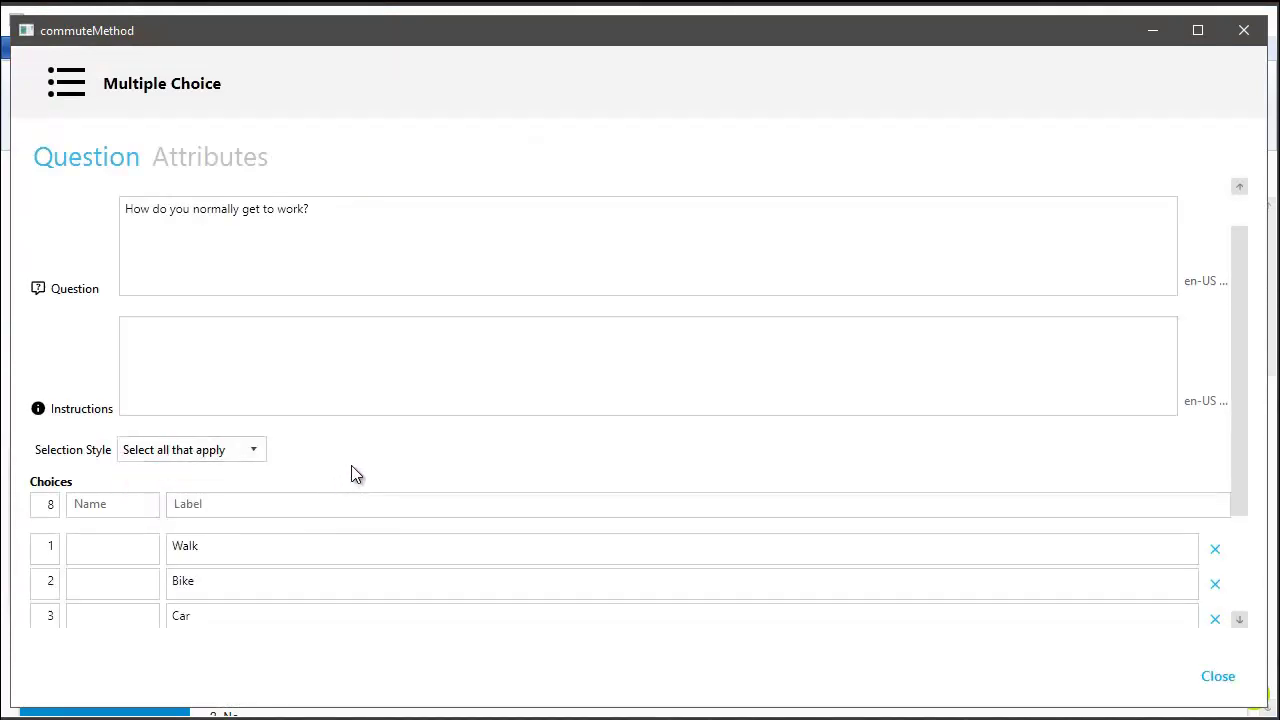
pyautogui.scroll(-2, 360, 462)
pyautogui.press('Escape')
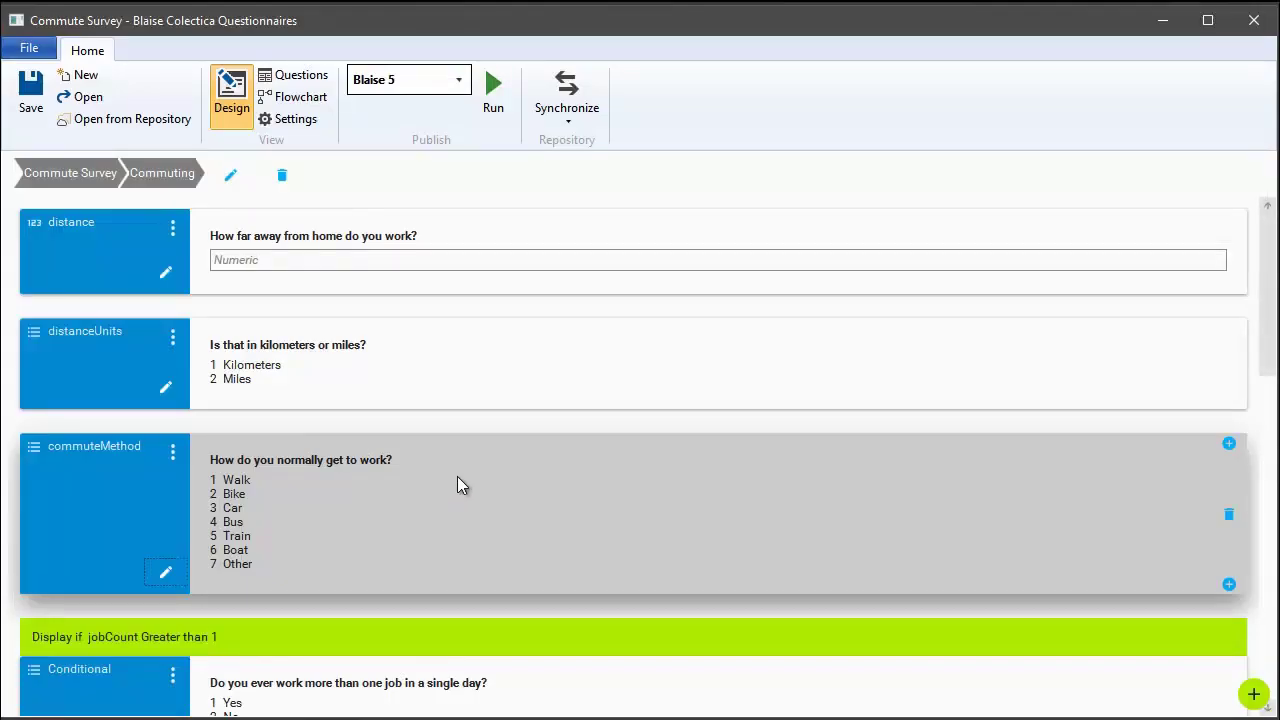
# Step: Return to the top level of the Commute Survey and republish it as Blaise 5, replacing the existing commute.blax file
pyautogui.scroll(-10, 457, 476)
pyautogui.scroll(10, 457, 476)
pyautogui.click(100, 170)
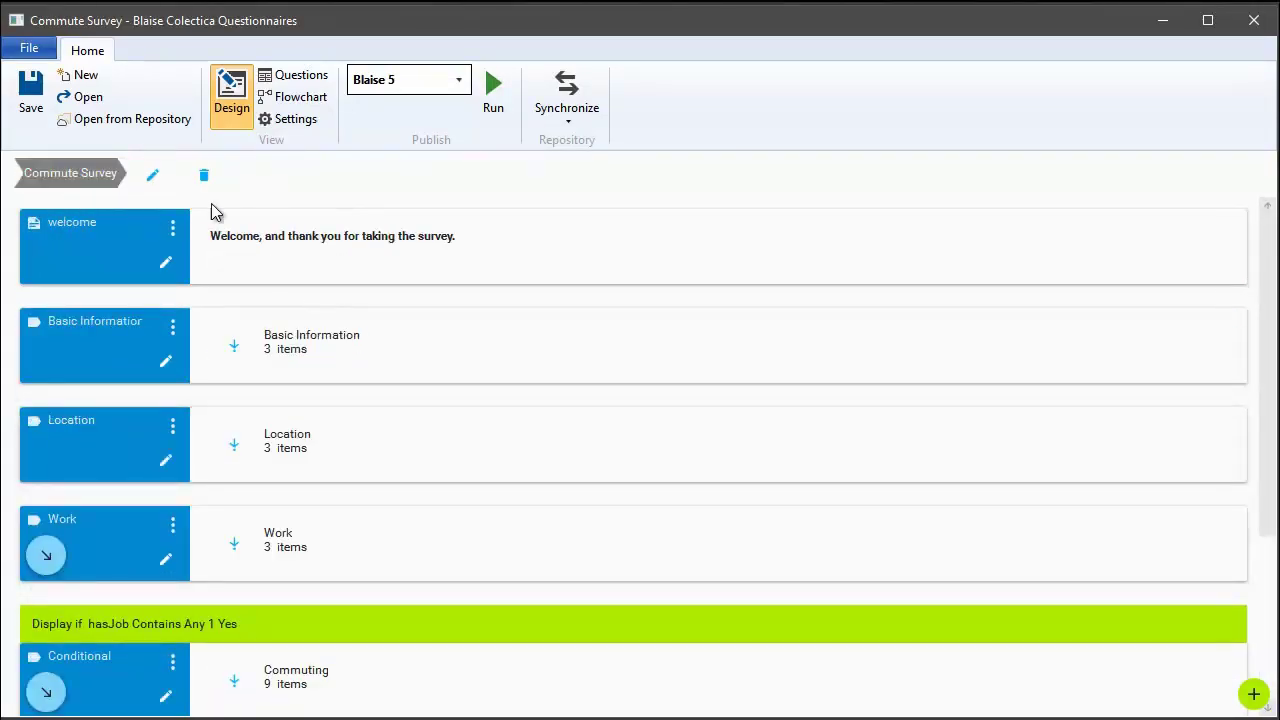
pyautogui.click(493, 93)
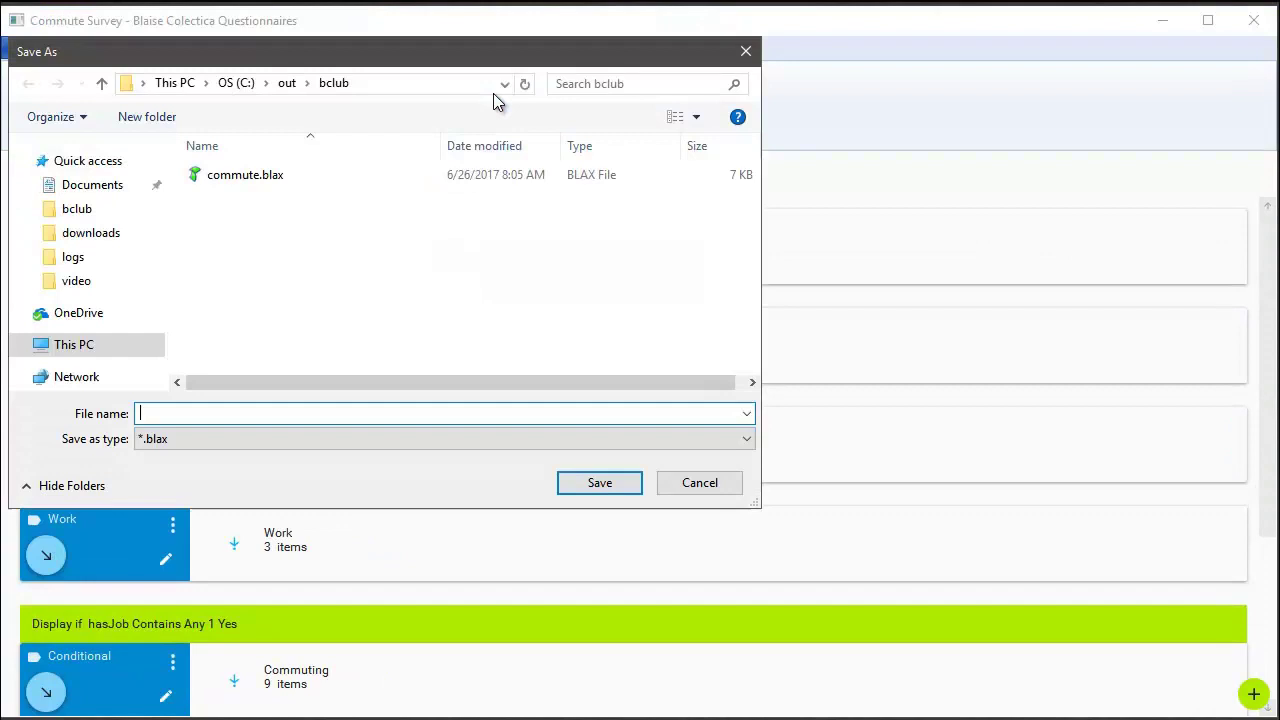
pyautogui.click(320, 177)
pyautogui.click(566, 480)
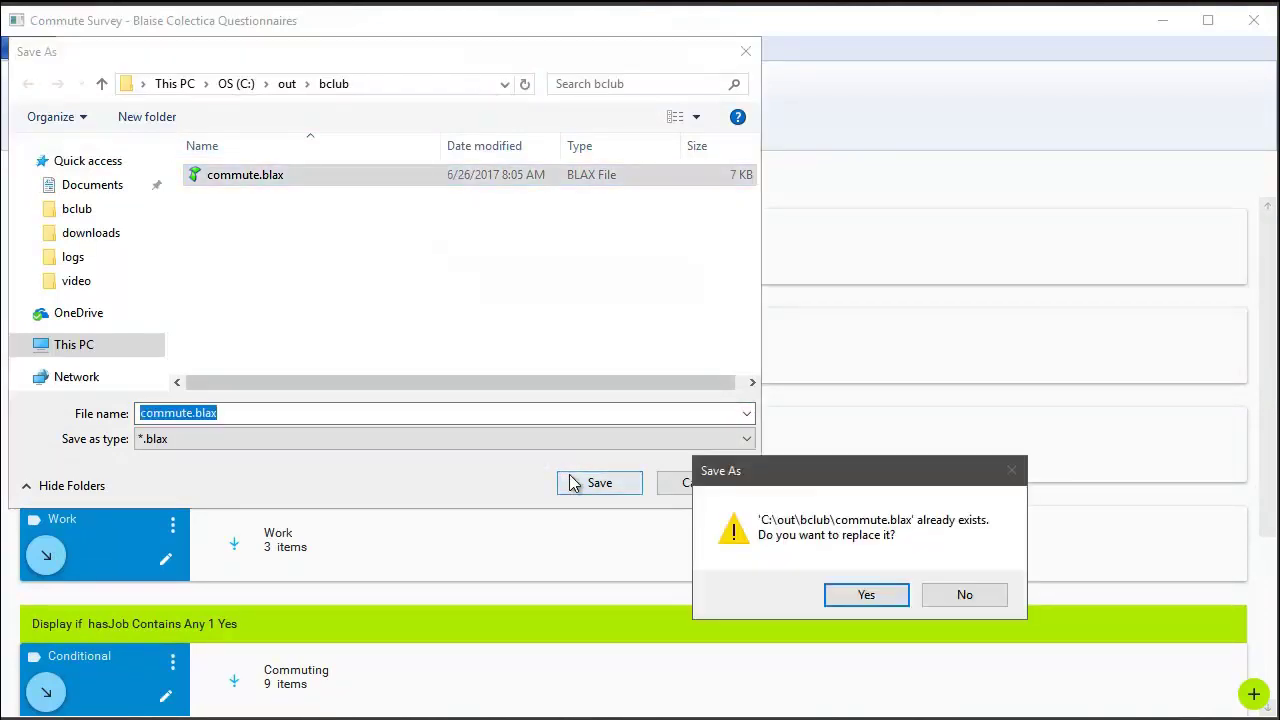
pyautogui.click(889, 606)
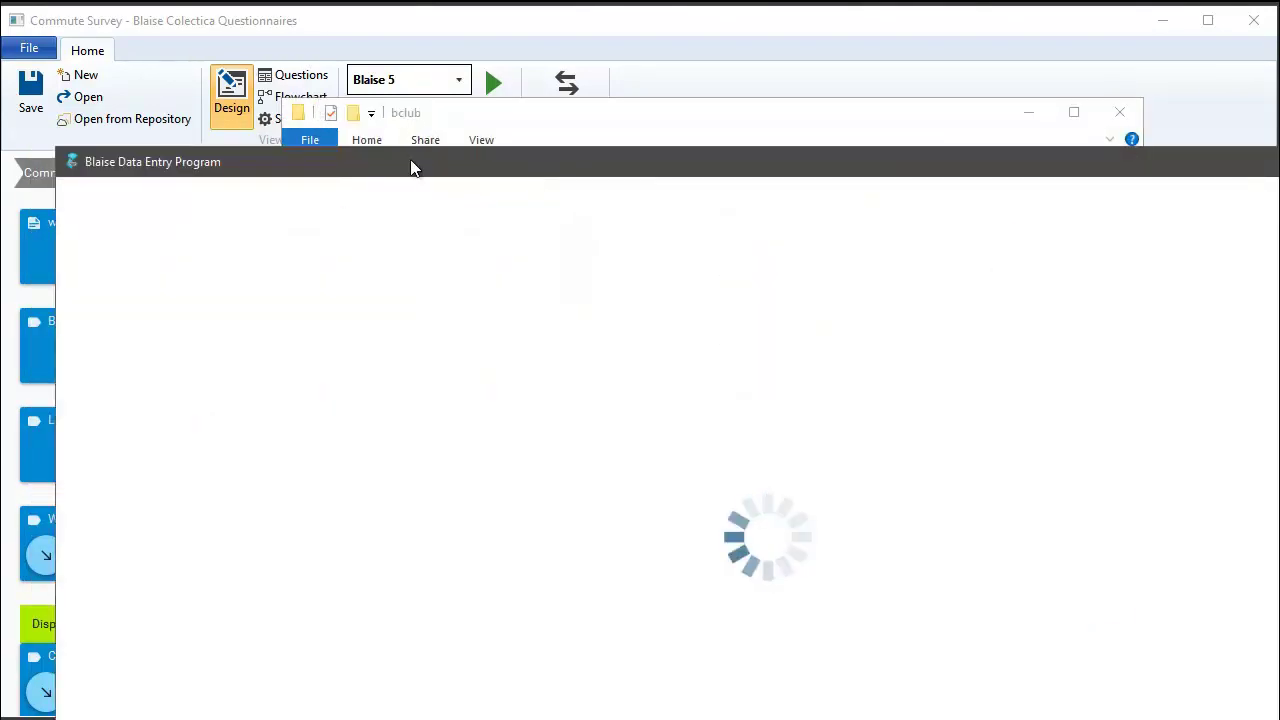
# Step: Bring the data entry window fully into view, fill in the respondent's first name, age 35 and gender Male, and continue
pyautogui.moveTo(411, 166); pyautogui.dragTo(366, 40)
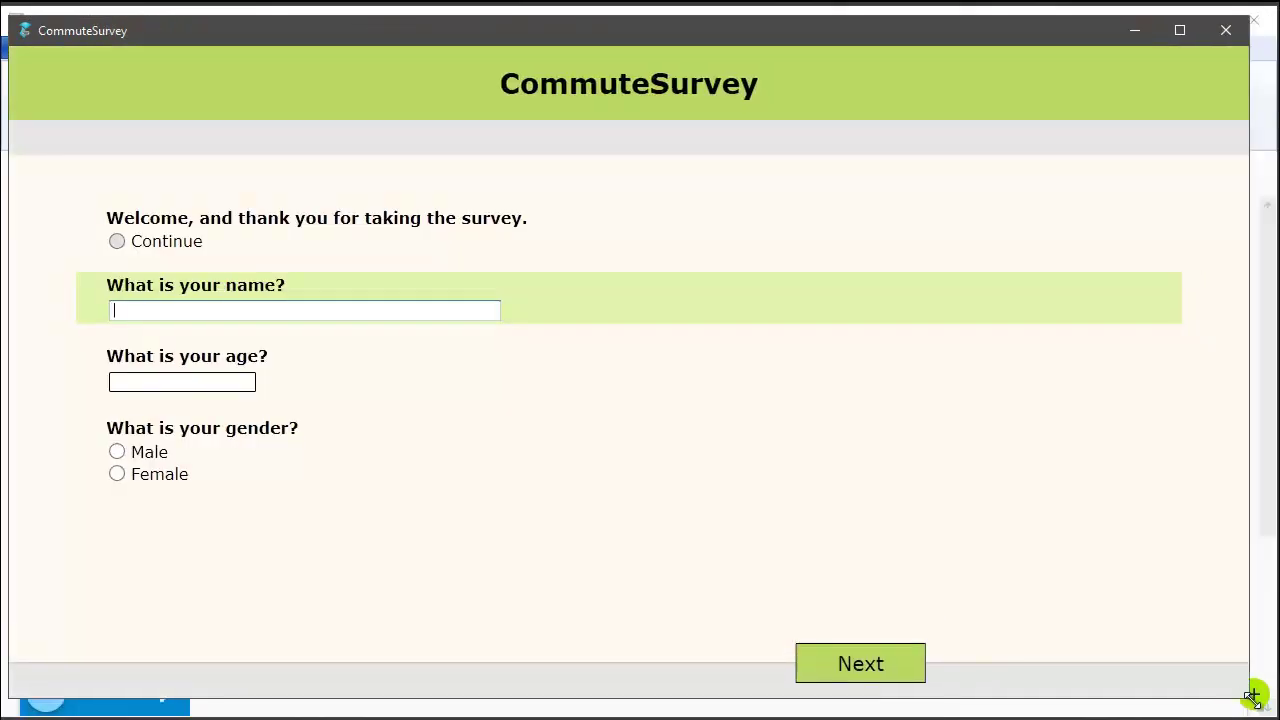
pyautogui.write('Jeremy')
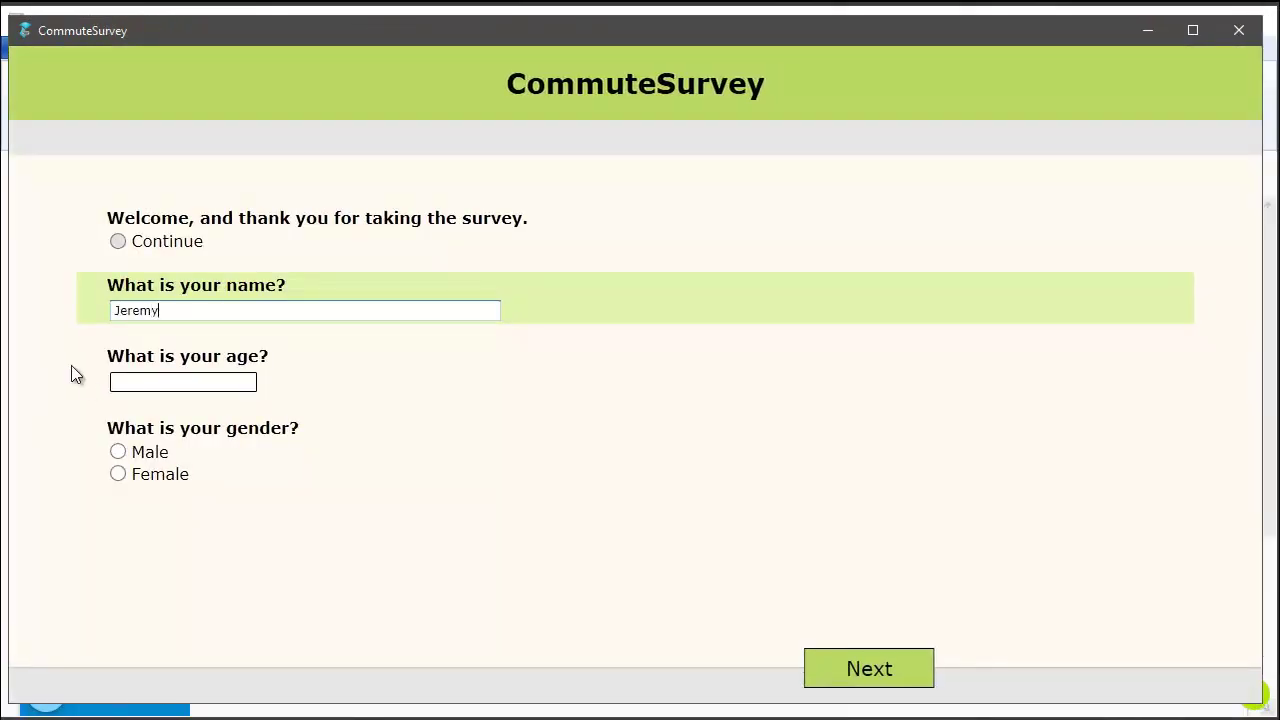
pyautogui.press('Return')
pyautogui.write('35')
pyautogui.press('Return')
pyautogui.click(140, 451)
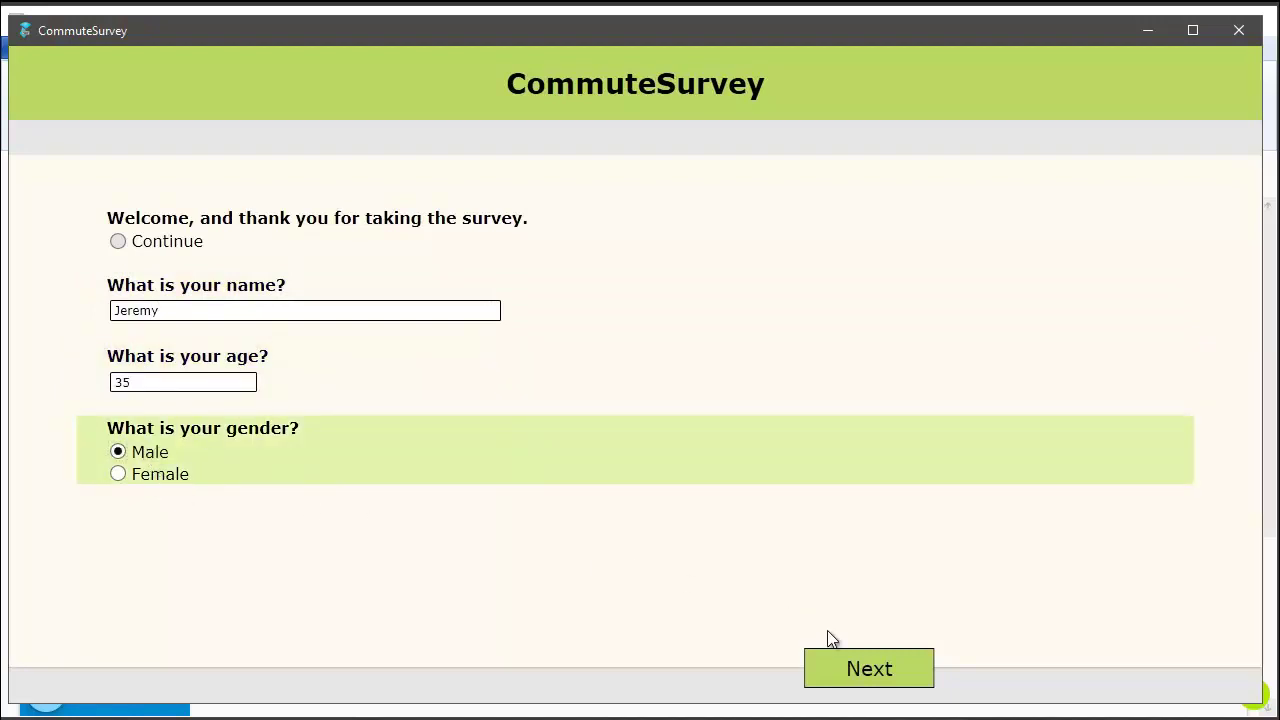
pyautogui.click(857, 667)
# Step: Enter USA as country and Minneapolis as city, choose Urban, answer Yes to having a job, and continue
pyautogui.write('USA')
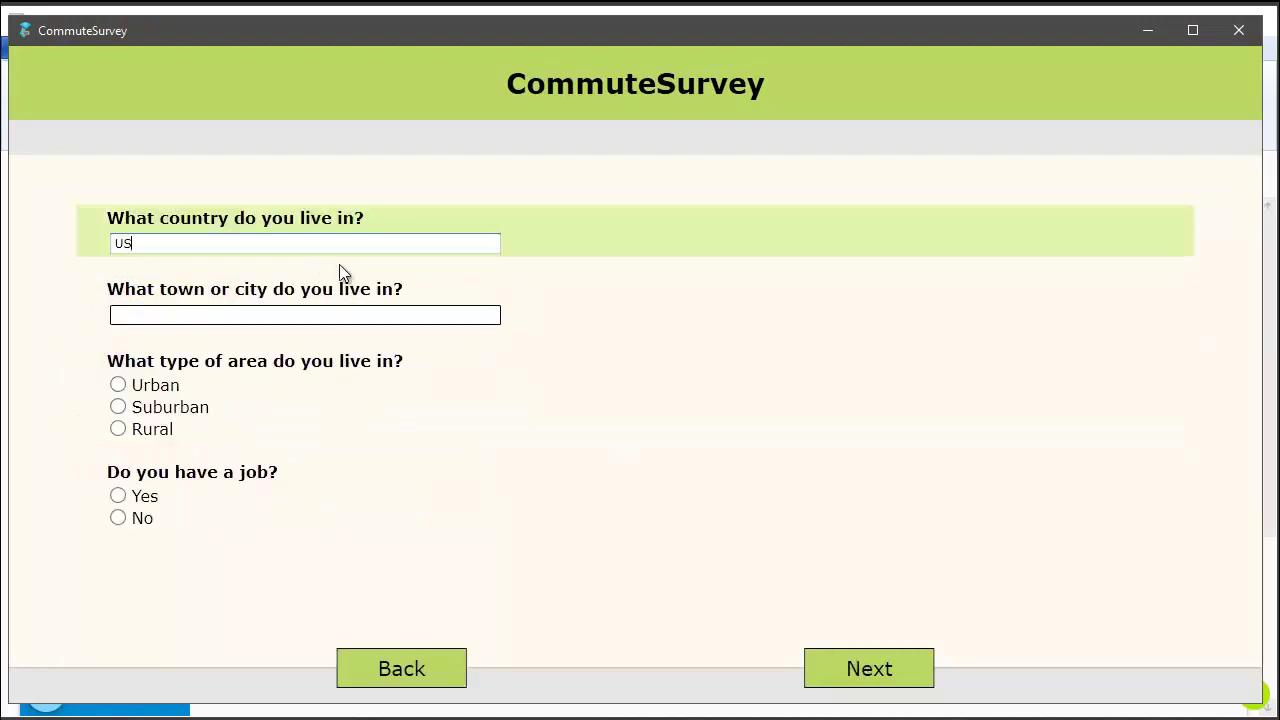
pyautogui.press('Return')
pyautogui.write('Minneapolis')
pyautogui.press('Return')
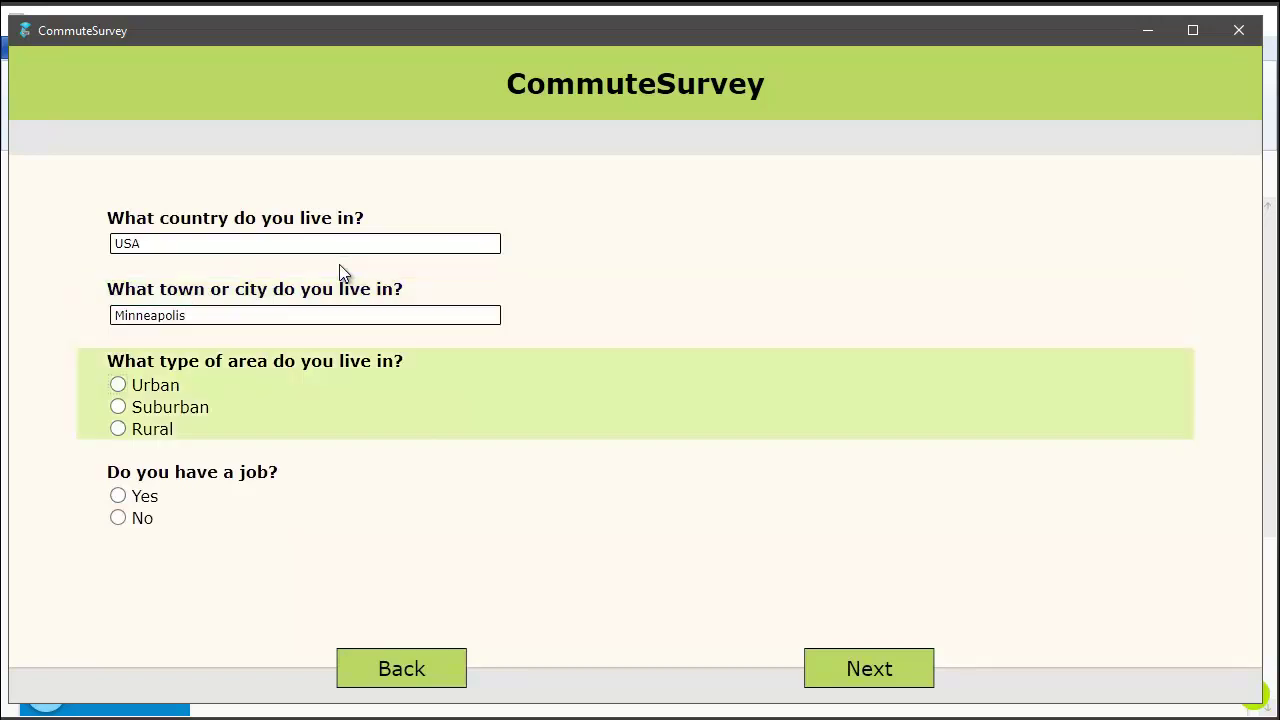
pyautogui.click(145, 496)
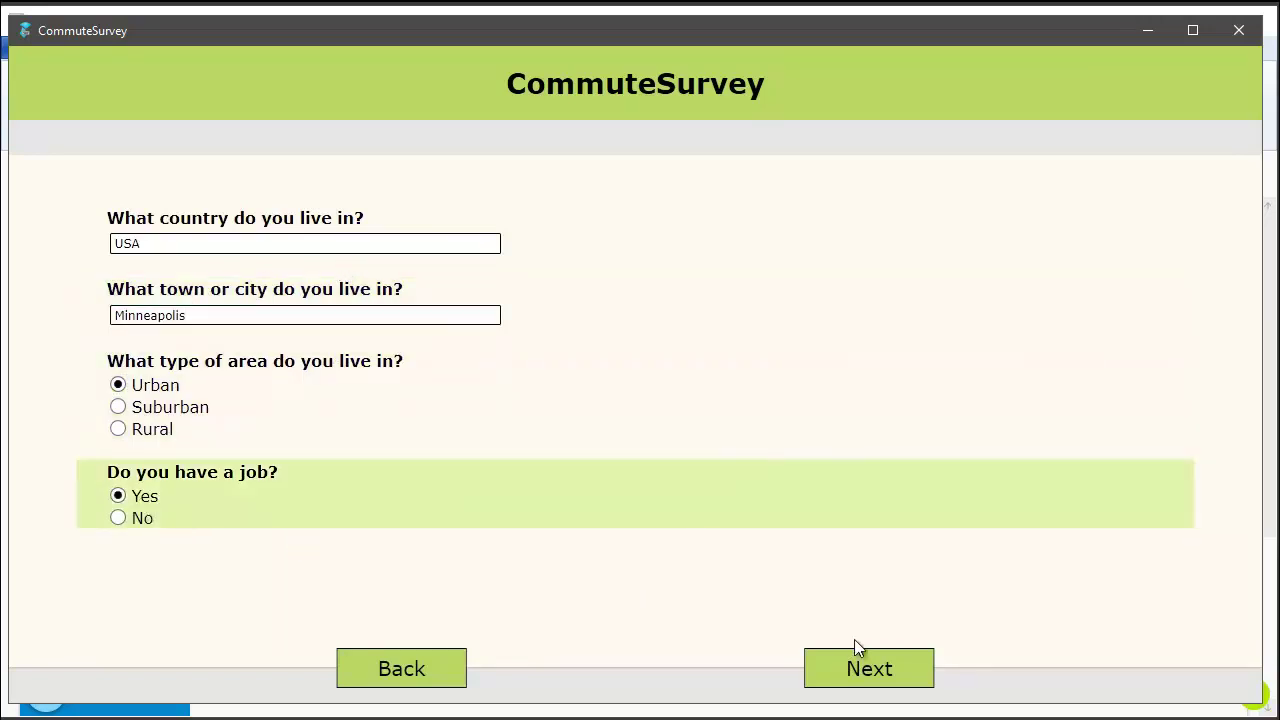
pyautogui.click(915, 676)
# Step: Answer 1 paid job and a distance of 2 miles, select both Walk and Bike as commuting methods, and continue
pyautogui.write('1')
pyautogui.click(174, 316)
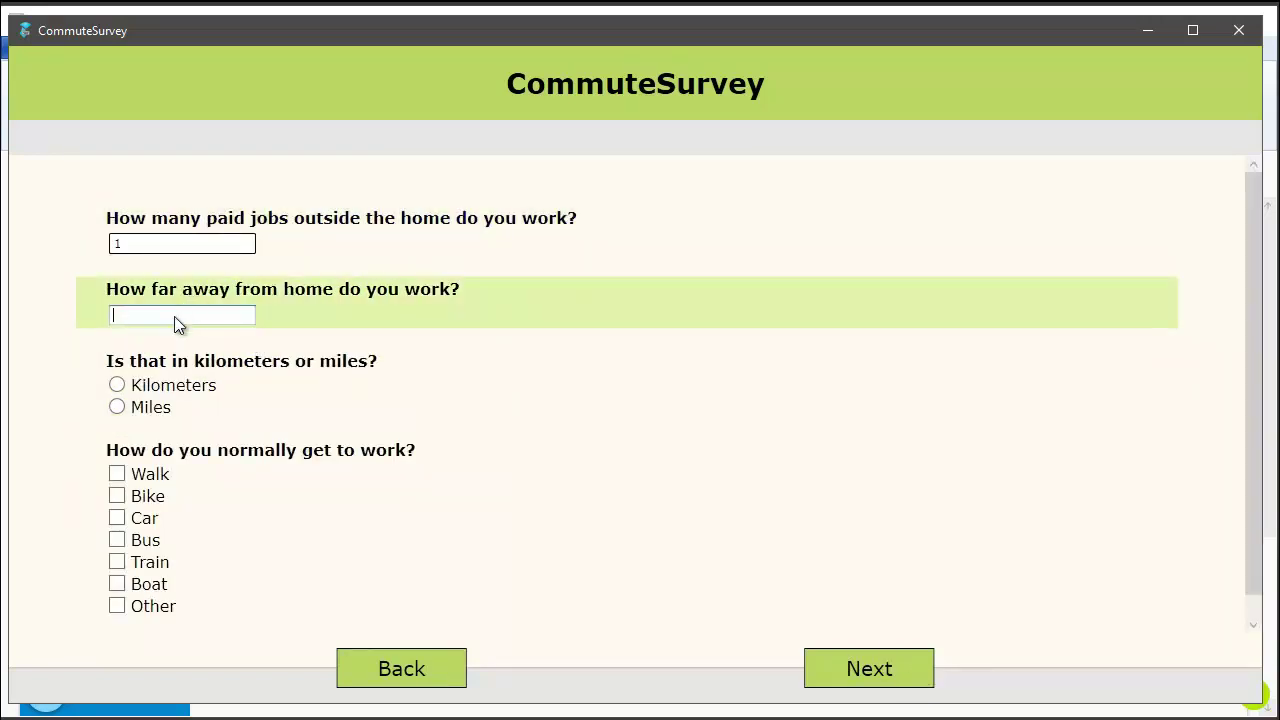
pyautogui.write('2')
pyautogui.click(148, 410)
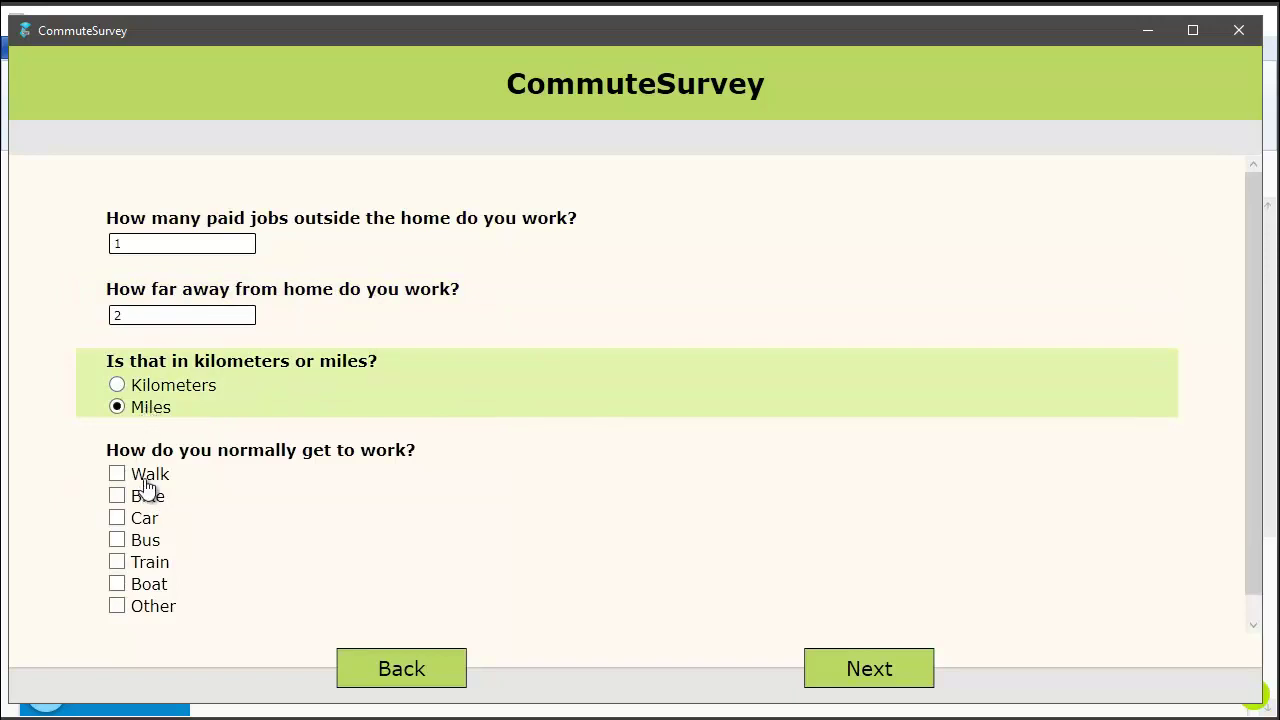
pyautogui.click(148, 476)
pyautogui.click(148, 498)
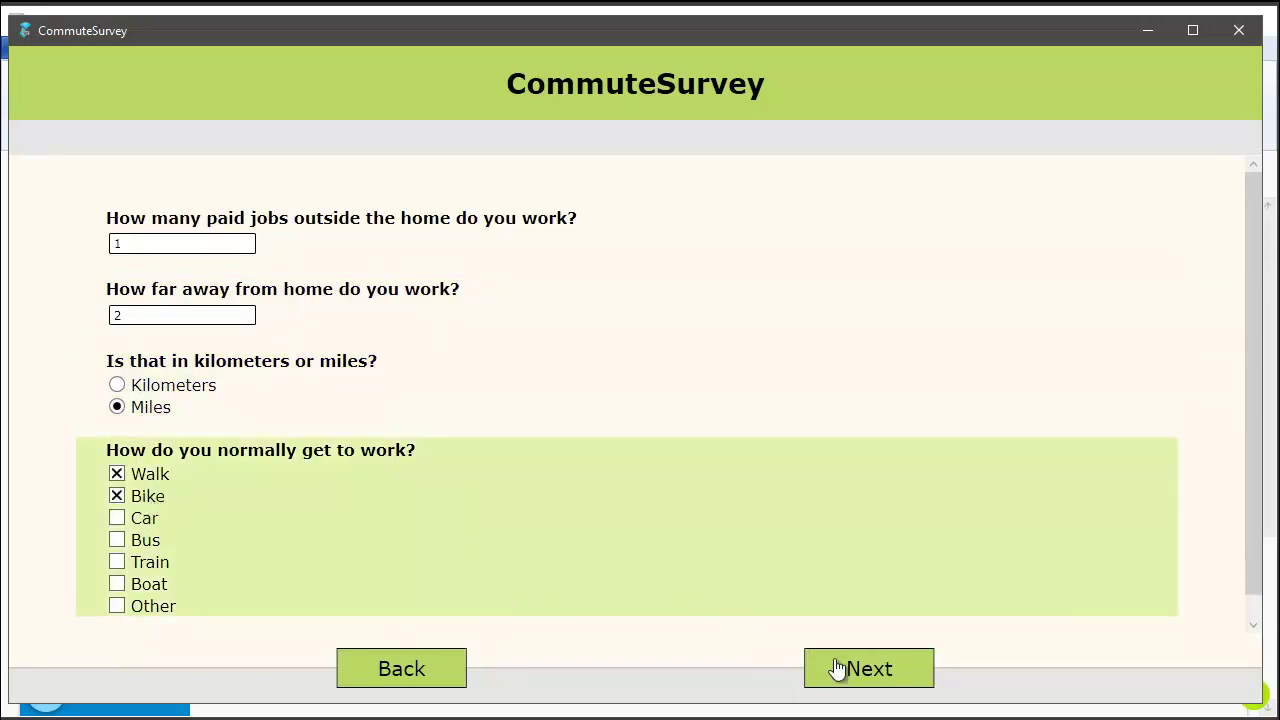
pyautogui.click(880, 678)
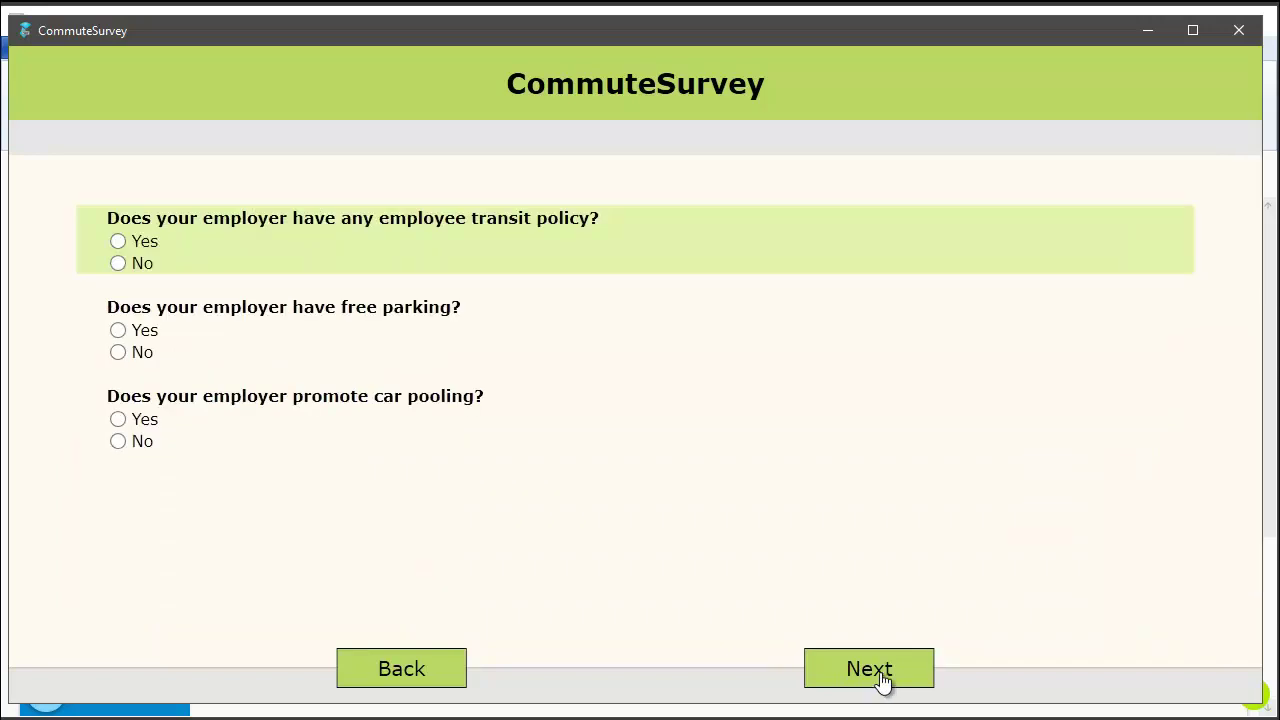
# Step: Answer Yes for the employee transit policy, No for free parking and No for car pooling, and continue
pyautogui.click(148, 245)
pyautogui.click(140, 354)
pyautogui.click(140, 442)
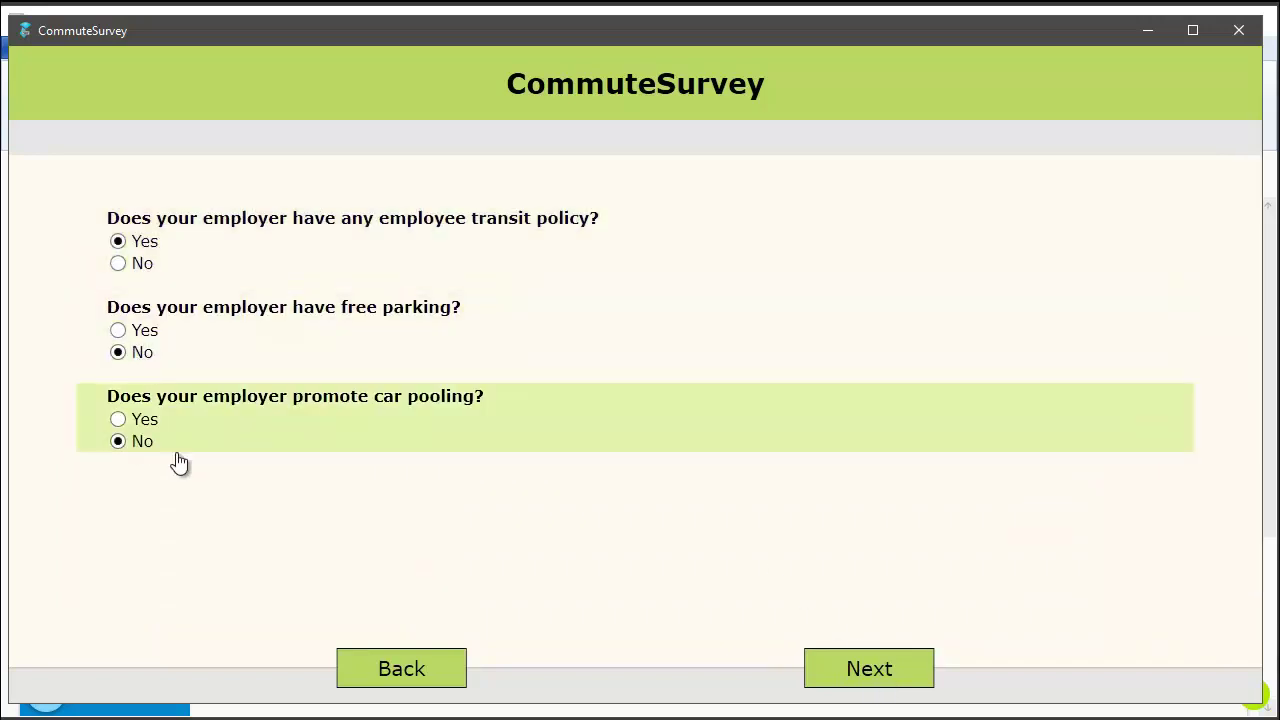
pyautogui.click(846, 670)
# Step: Answer Yes to mass transit promotion, enter the comment "none", submit the survey and close the data entry window
pyautogui.click(118, 241)
pyautogui.click(186, 334)
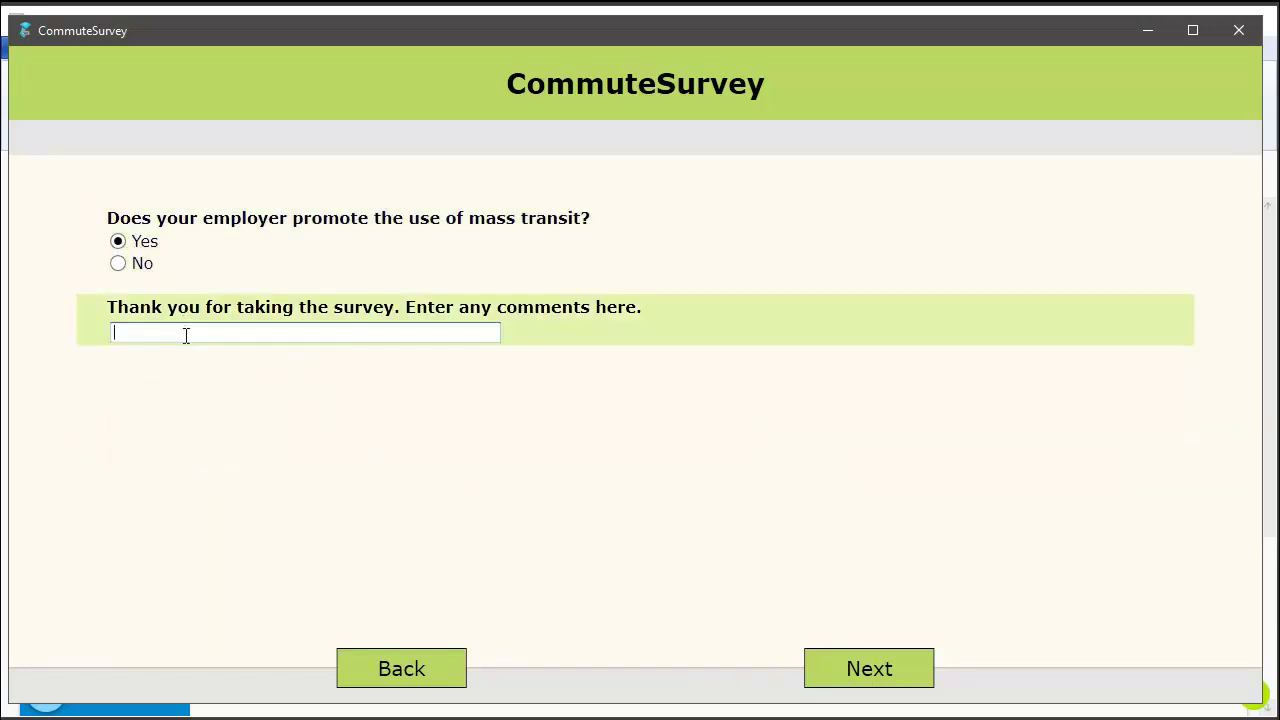
pyautogui.write('none')
pyautogui.click(865, 656)
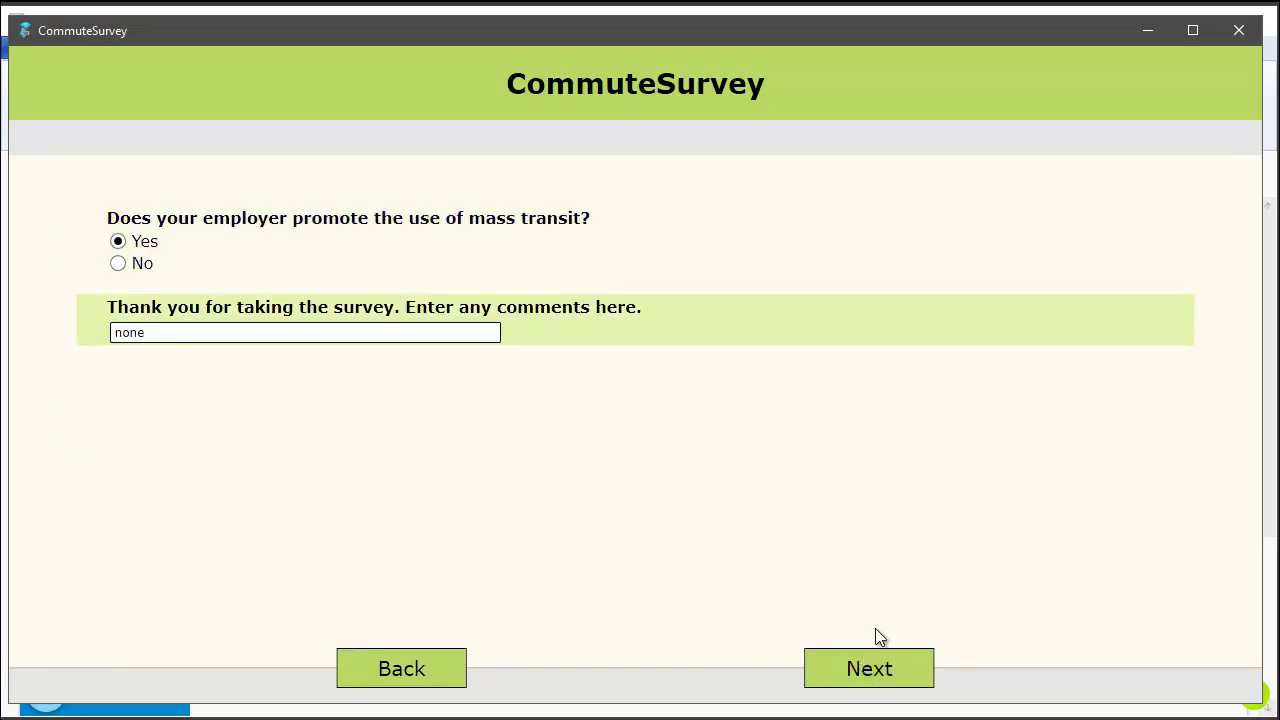
pyautogui.click(871, 663)
pyautogui.click(1236, 32)
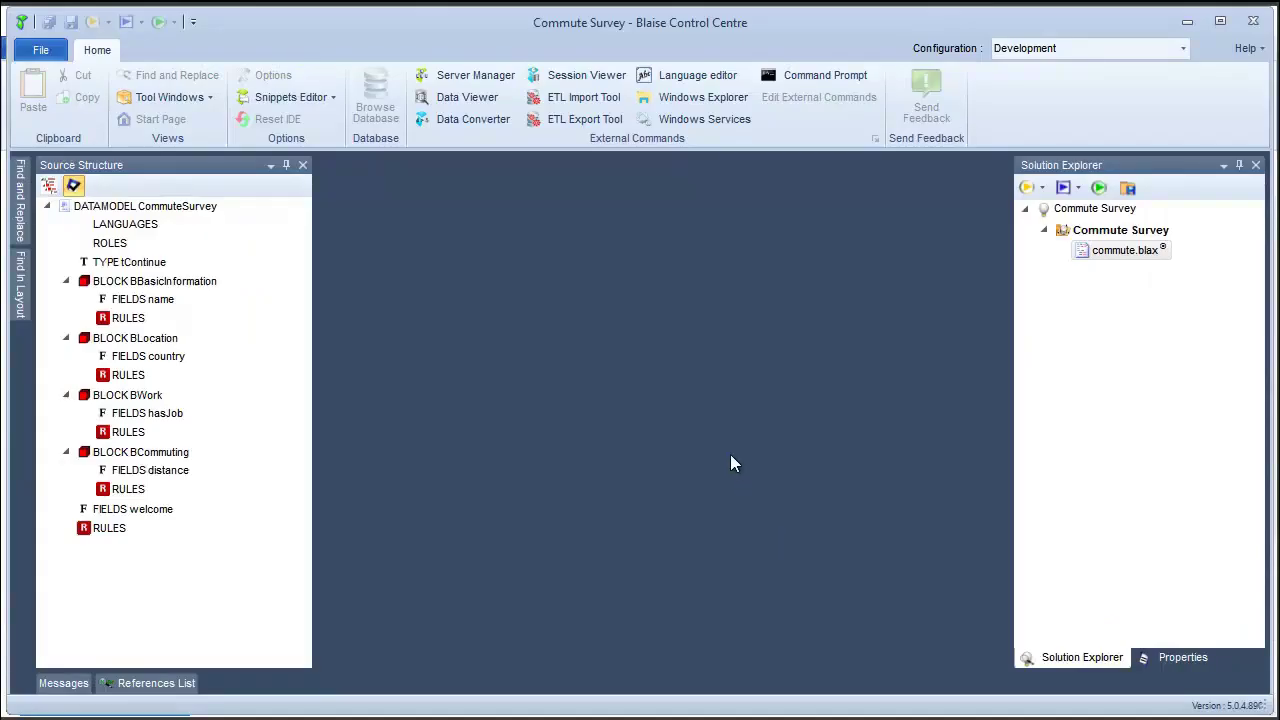
# Step: Open commute.blax and review its generated Blaise source from the type definitions through to the final rules
pyautogui.doubleClick(1119, 253)
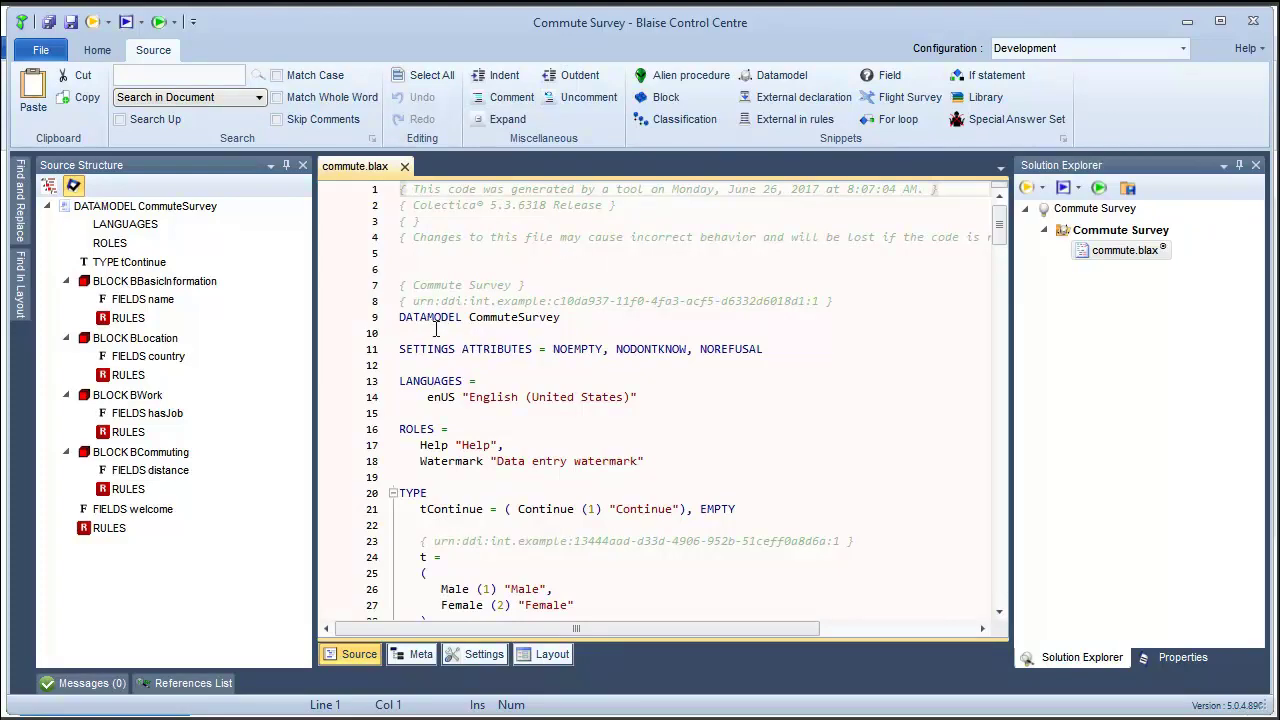
pyautogui.scroll(-20, 437, 333)
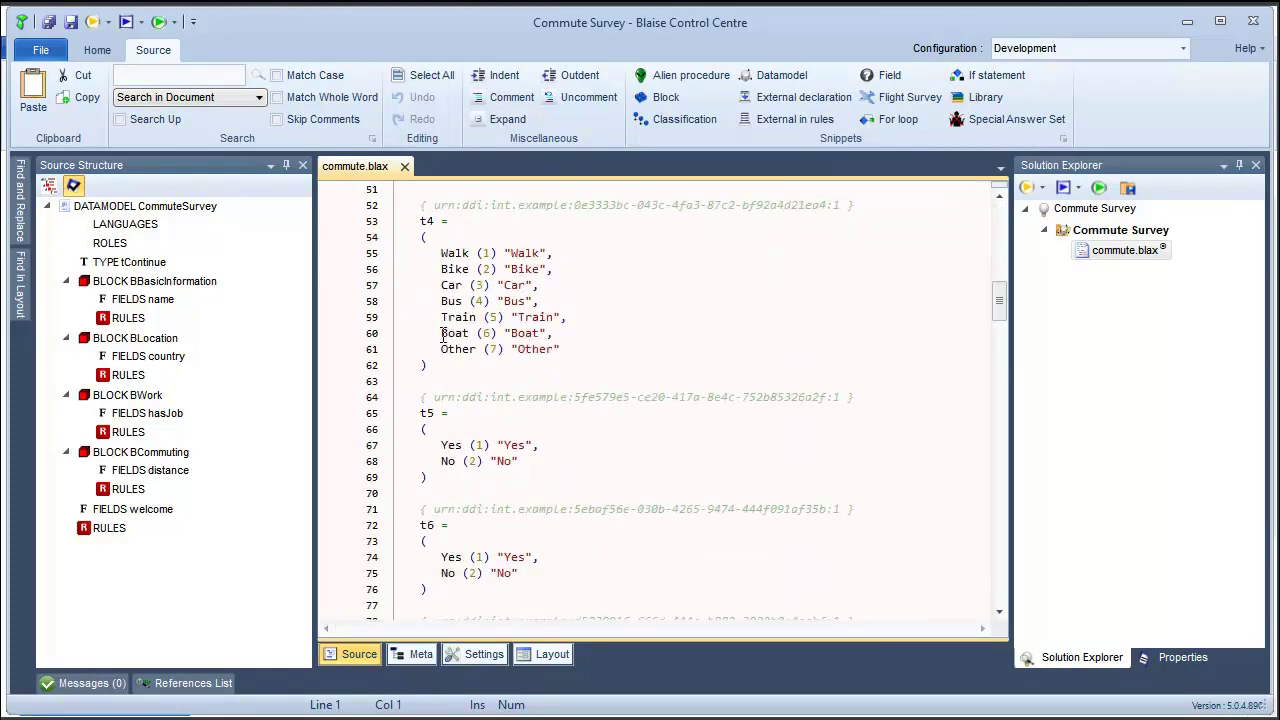
pyautogui.scroll(-13, 445, 333)
pyautogui.scroll(-20, 449, 333)
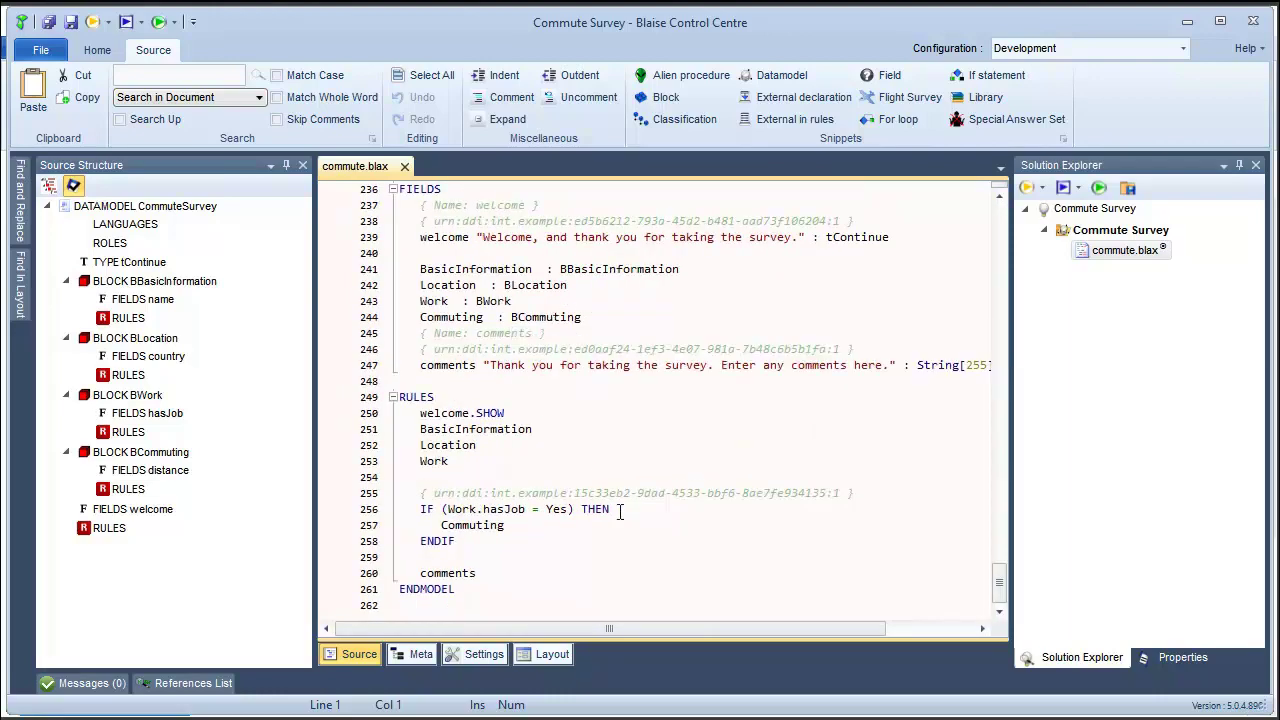
# Step: Show the datamodel's meta view and examine the details of enumeration types t3, t5 and t8, then collapse the types
pyautogui.click(420, 655)
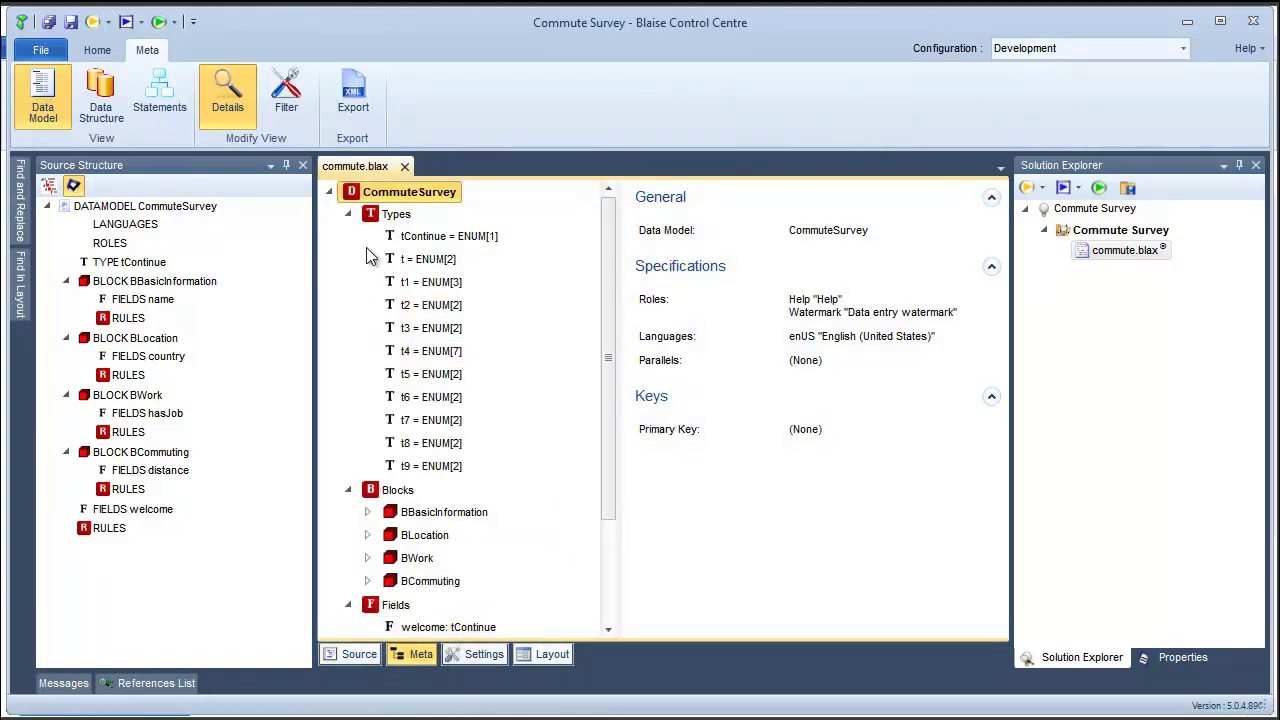
pyautogui.click(434, 330)
pyautogui.click(442, 381)
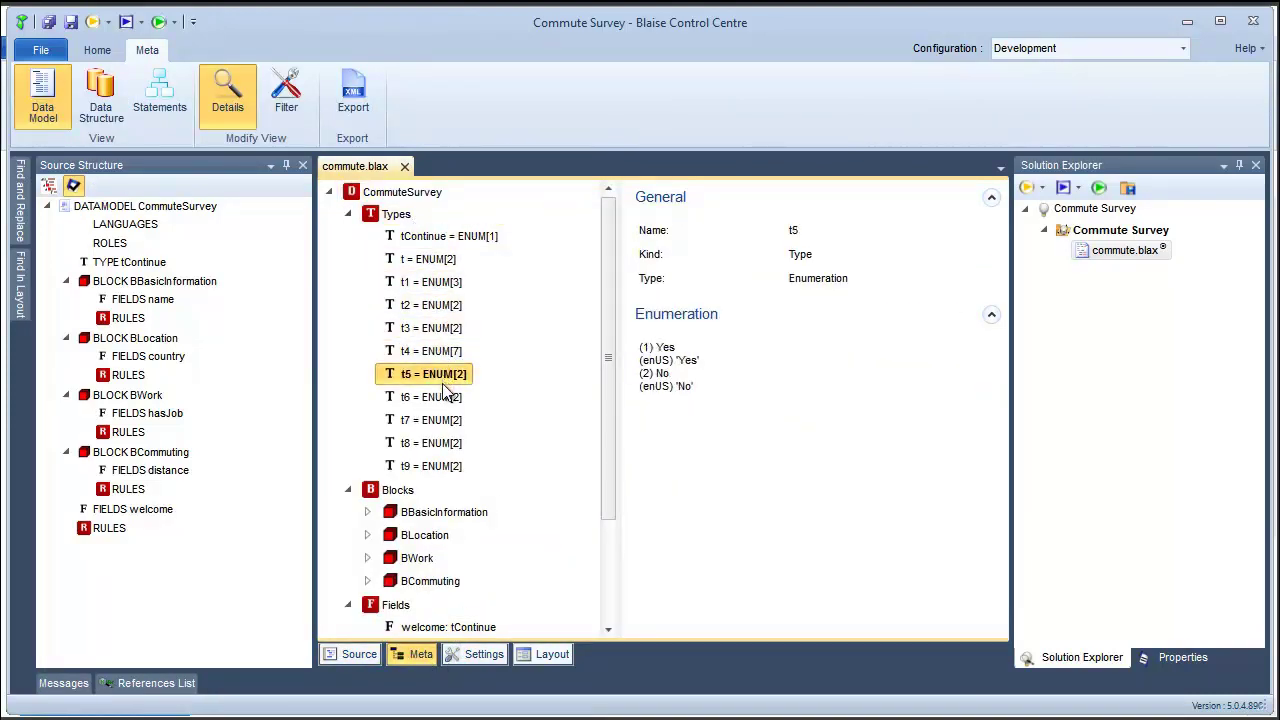
pyautogui.click(436, 440)
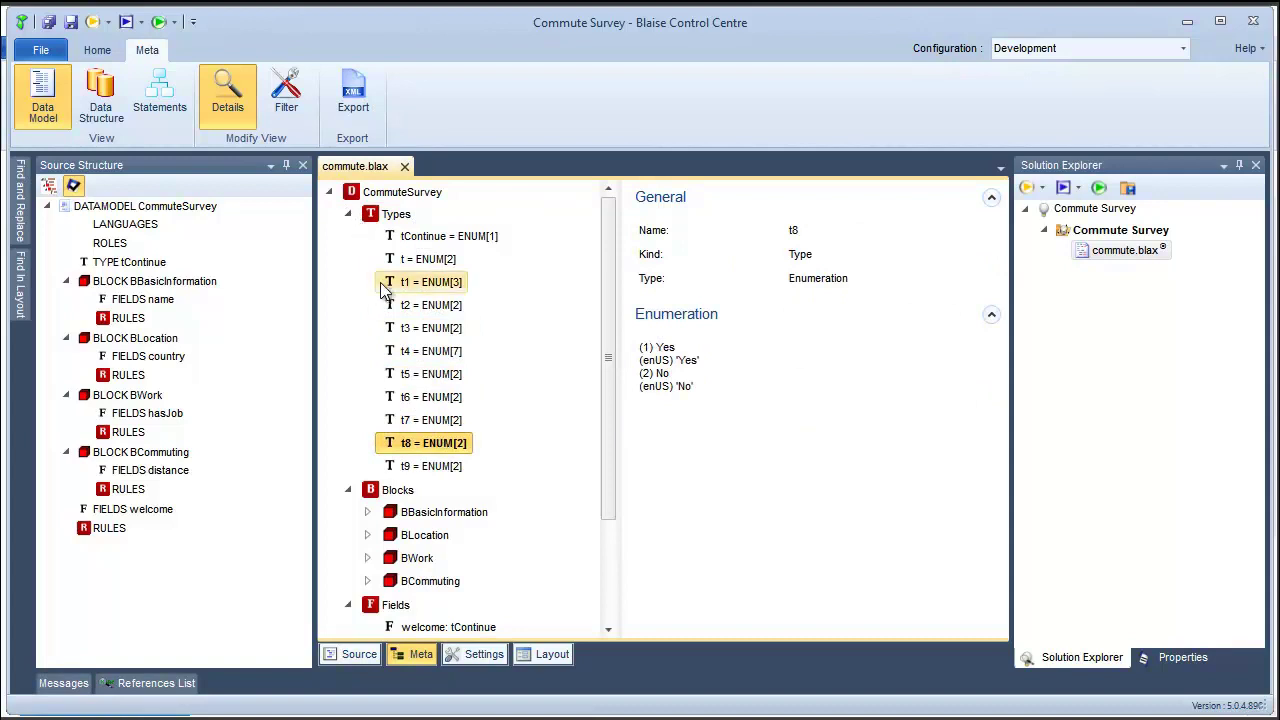
pyautogui.click(349, 215)
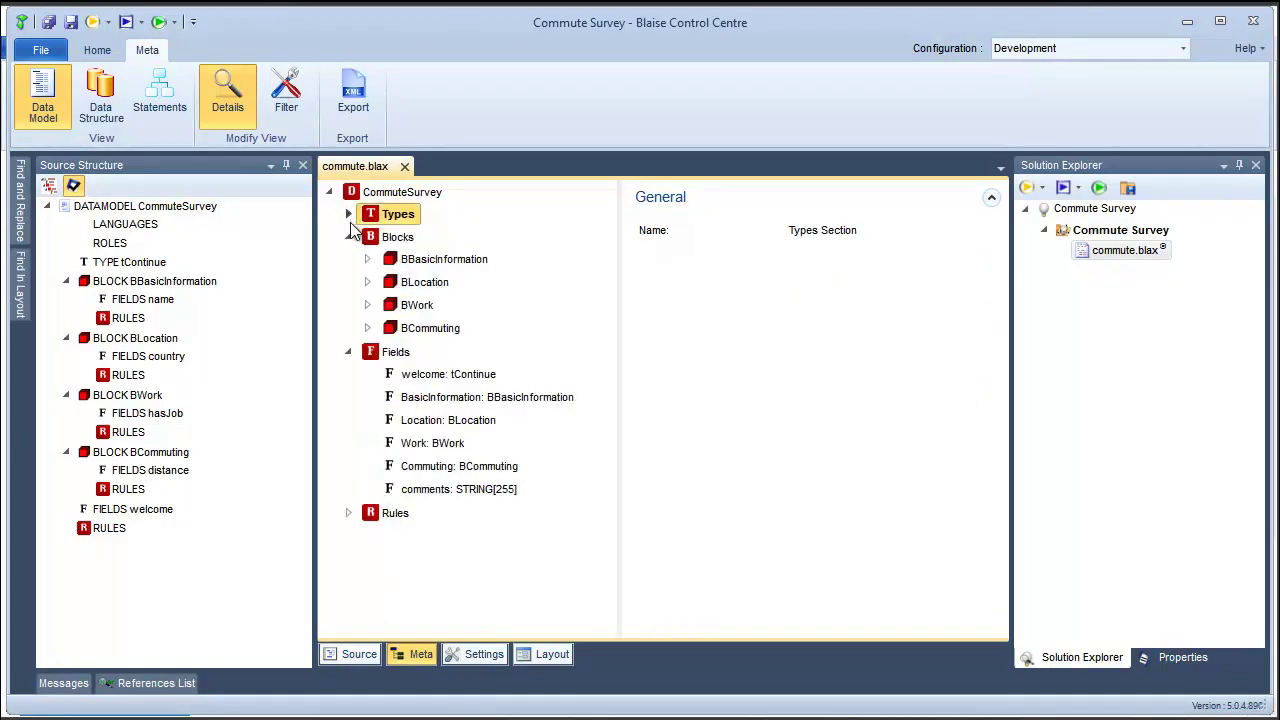
# Step: Examine the BWork block's fields, check and age-based rule down to its signal check, then return to the source view
pyautogui.click(367, 305)
pyautogui.click(386, 396)
pyautogui.click(386, 441)
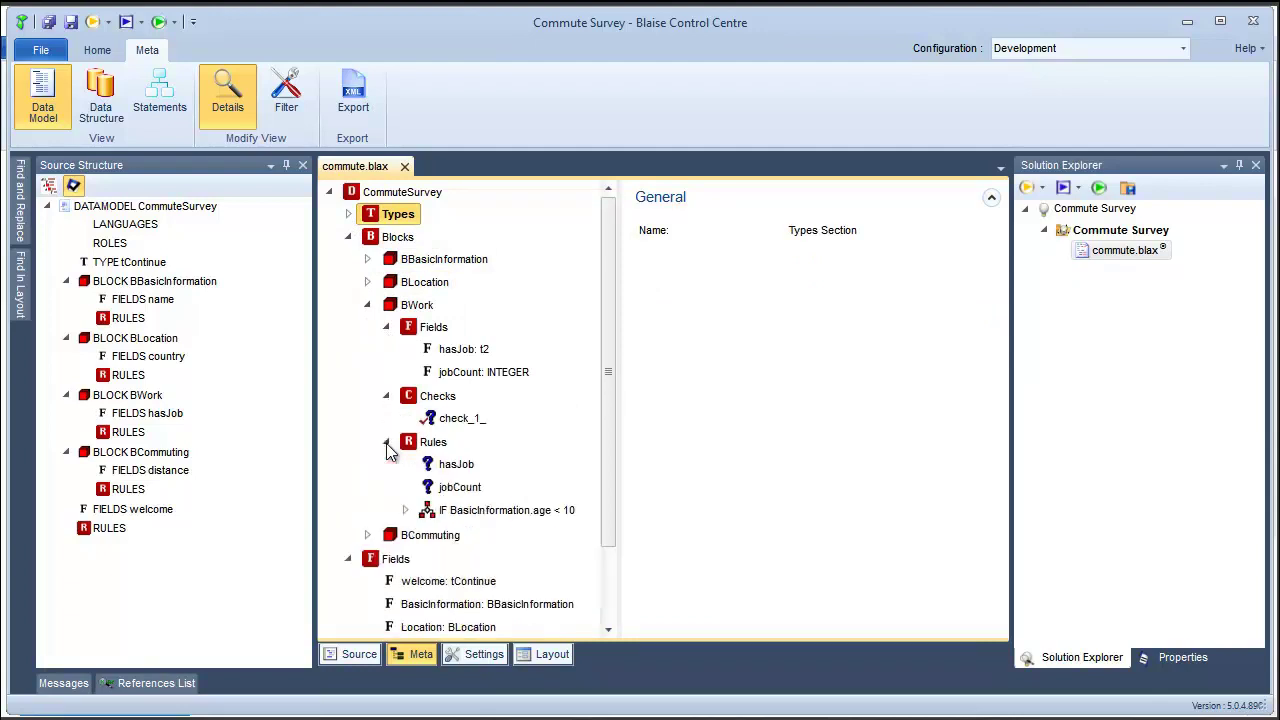
pyautogui.click(458, 420)
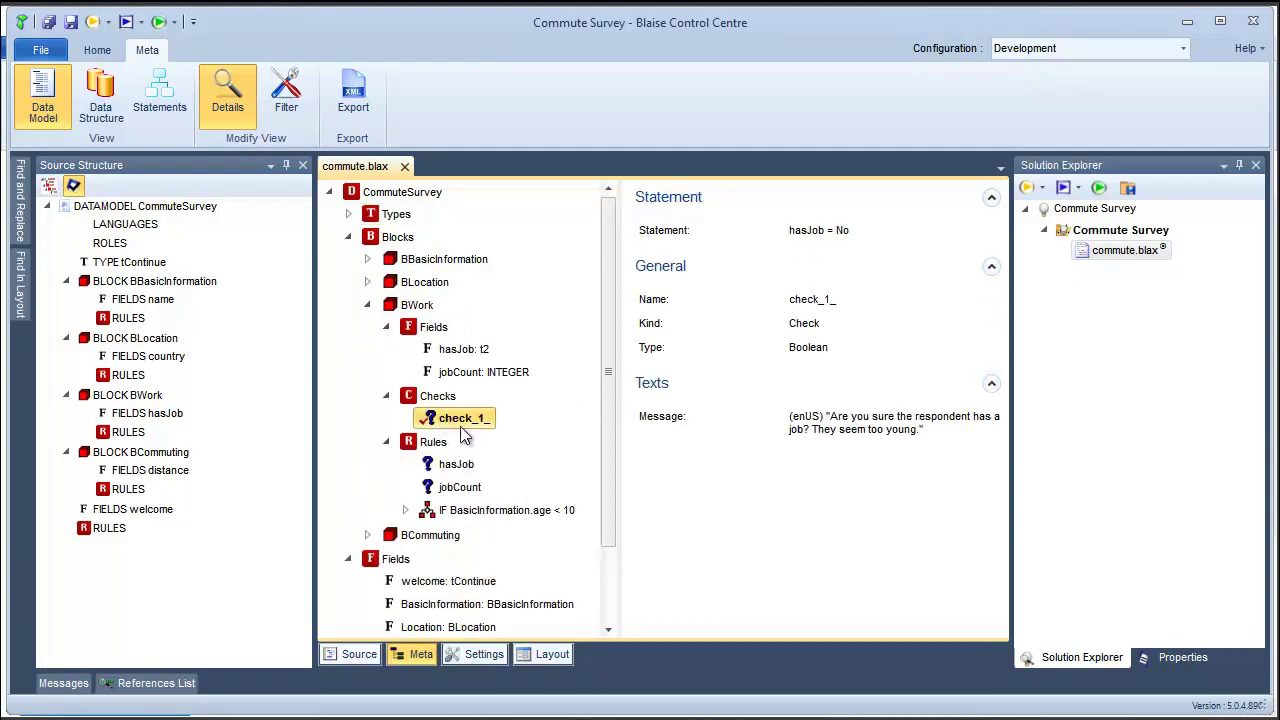
pyautogui.scroll(-1, 458, 425)
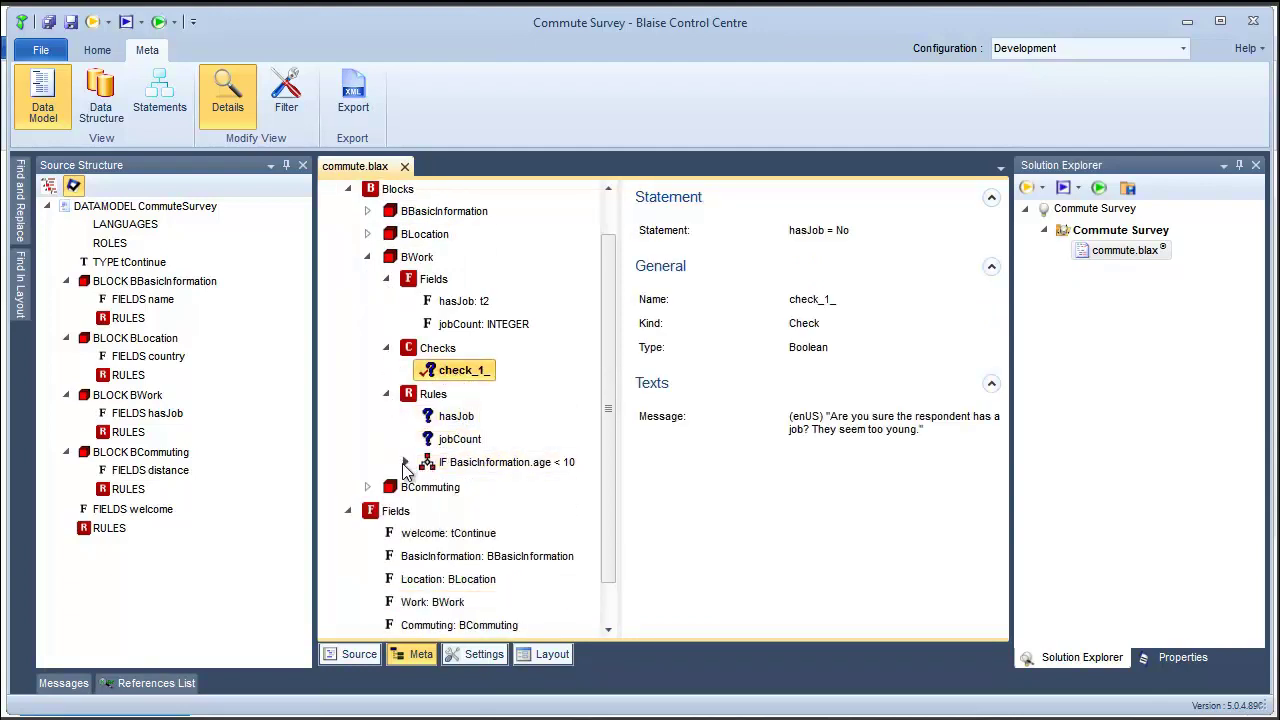
pyautogui.click(405, 462)
pyautogui.click(470, 483)
pyautogui.click(424, 483)
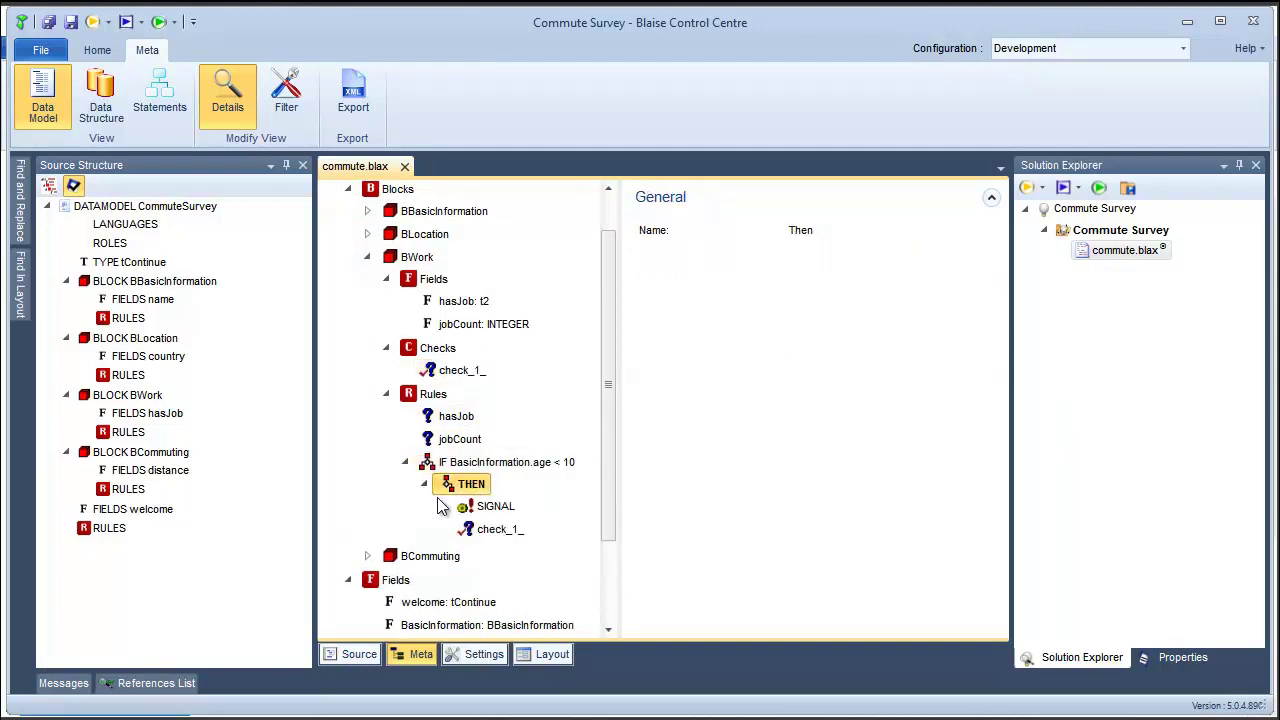
pyautogui.click(484, 530)
pyautogui.scroll(-3, 323, 414)
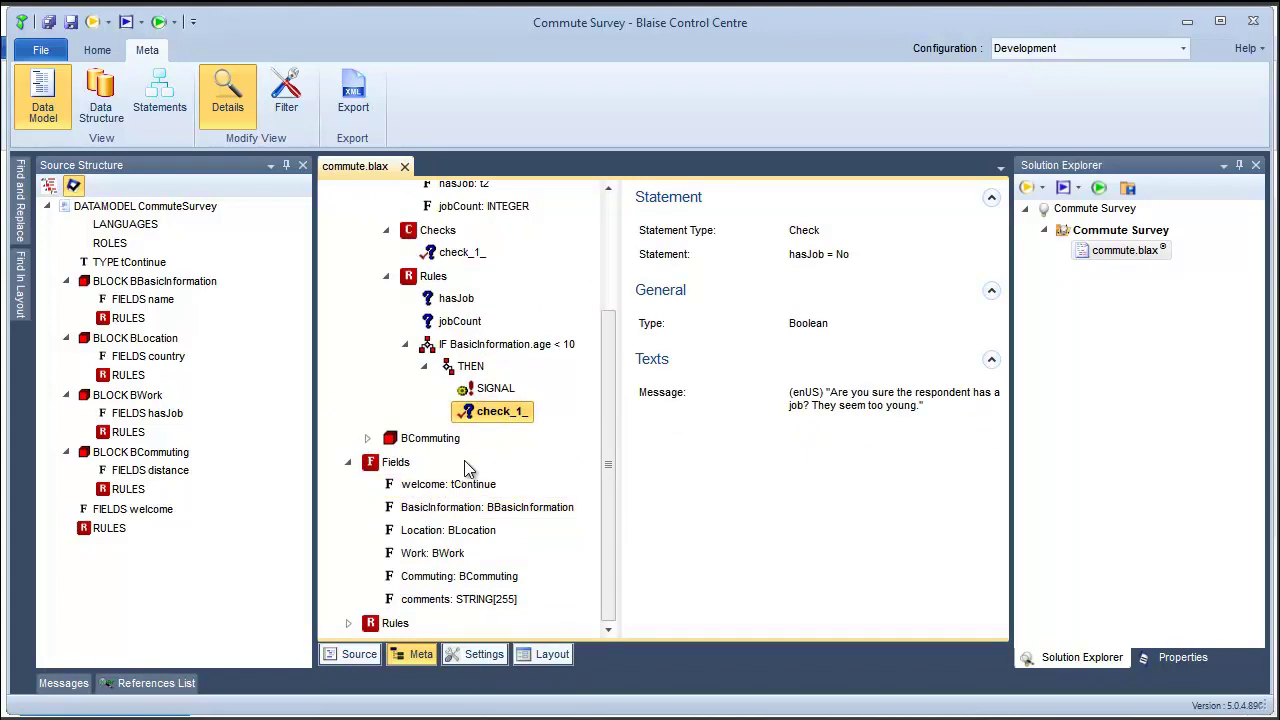
pyautogui.click(359, 654)
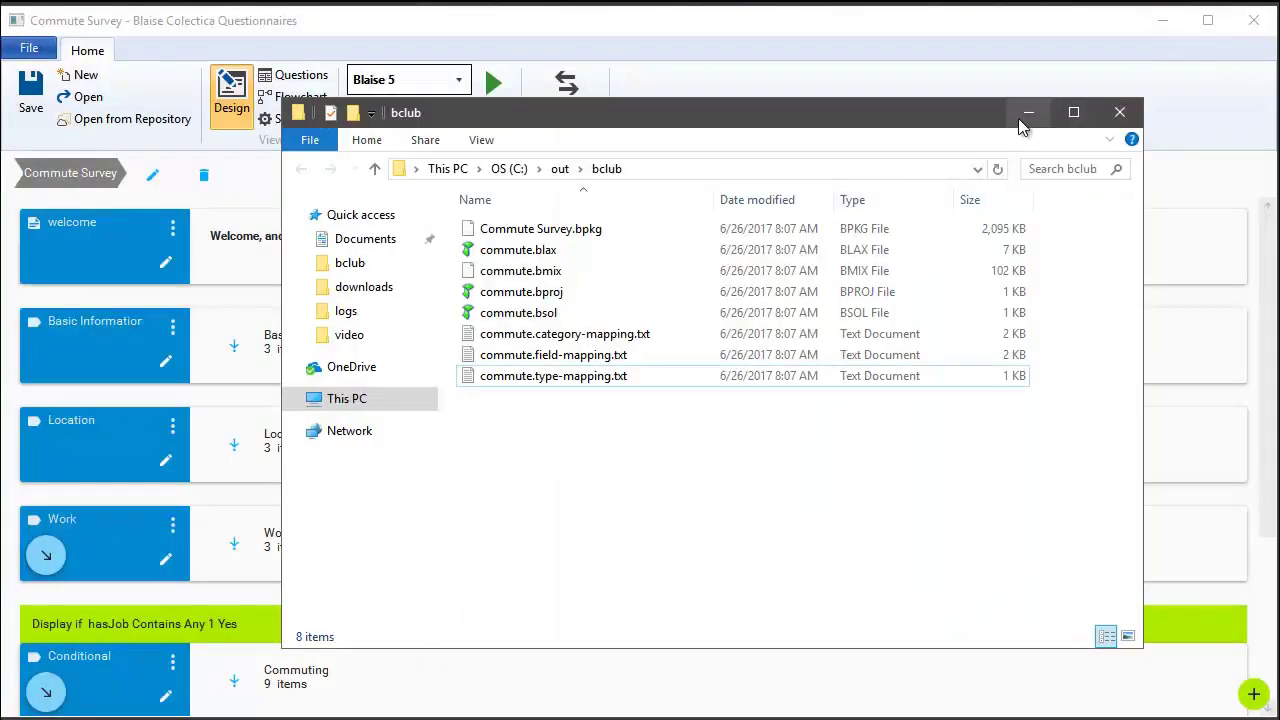
# Step: Switch to Blaise Colectica Questionnaires and publish the survey as a Specification PDF named commute in the bclub folder
pyautogui.click(1031, 108)
pyautogui.click(458, 80)
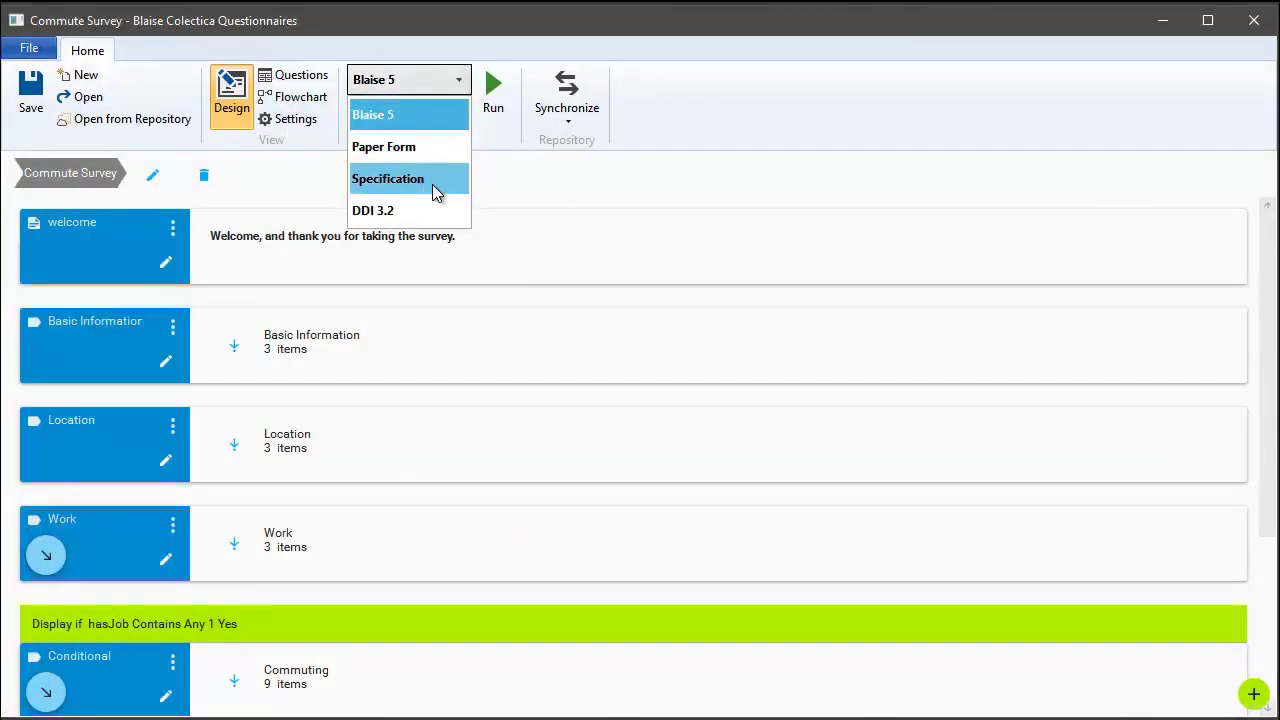
pyautogui.click(437, 190)
pyautogui.click(493, 92)
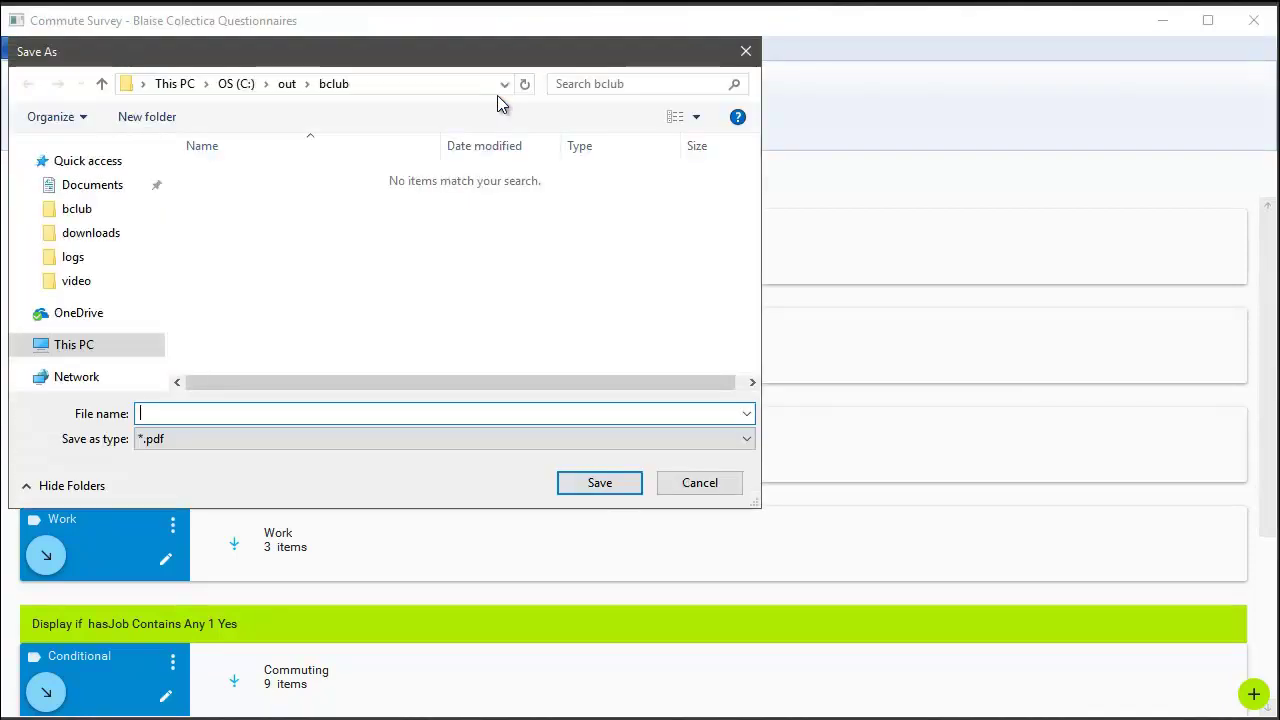
pyautogui.write('commute')
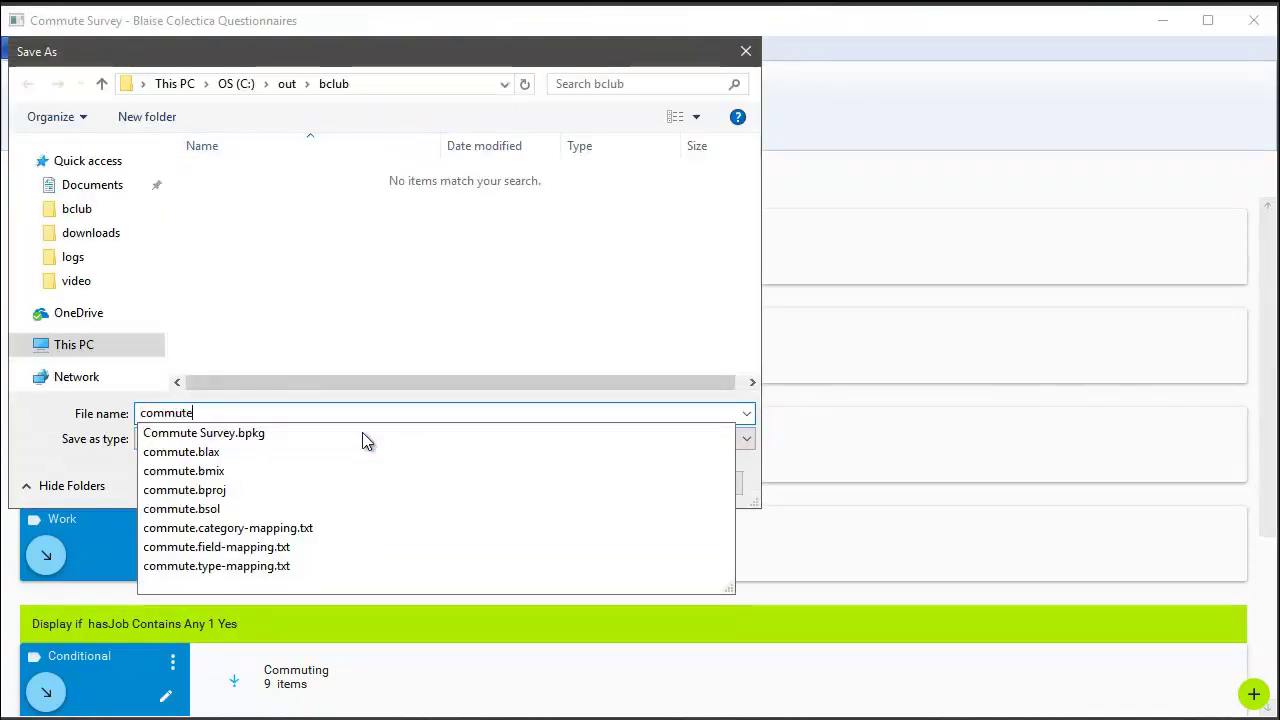
pyautogui.press('Return')
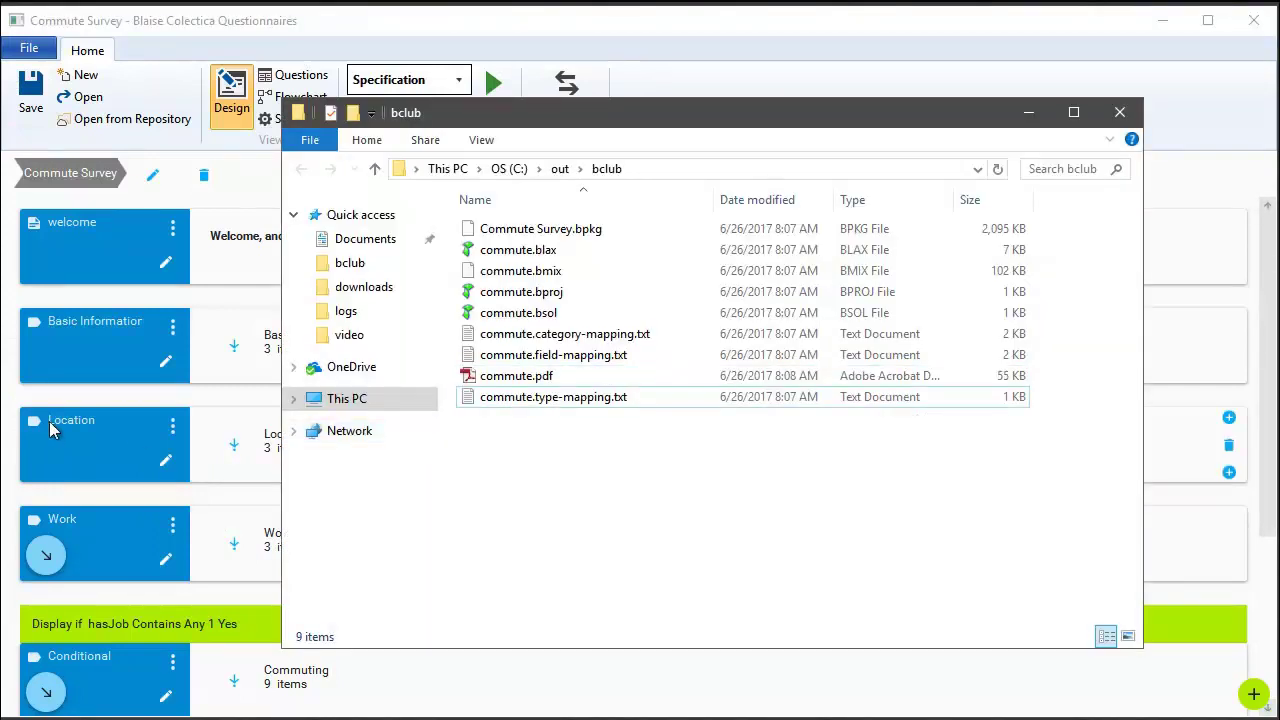
# Step: Open commute.pdf, fit its window to the screen, zoom to 100% and hide the side pane of tools
pyautogui.doubleClick(527, 378)
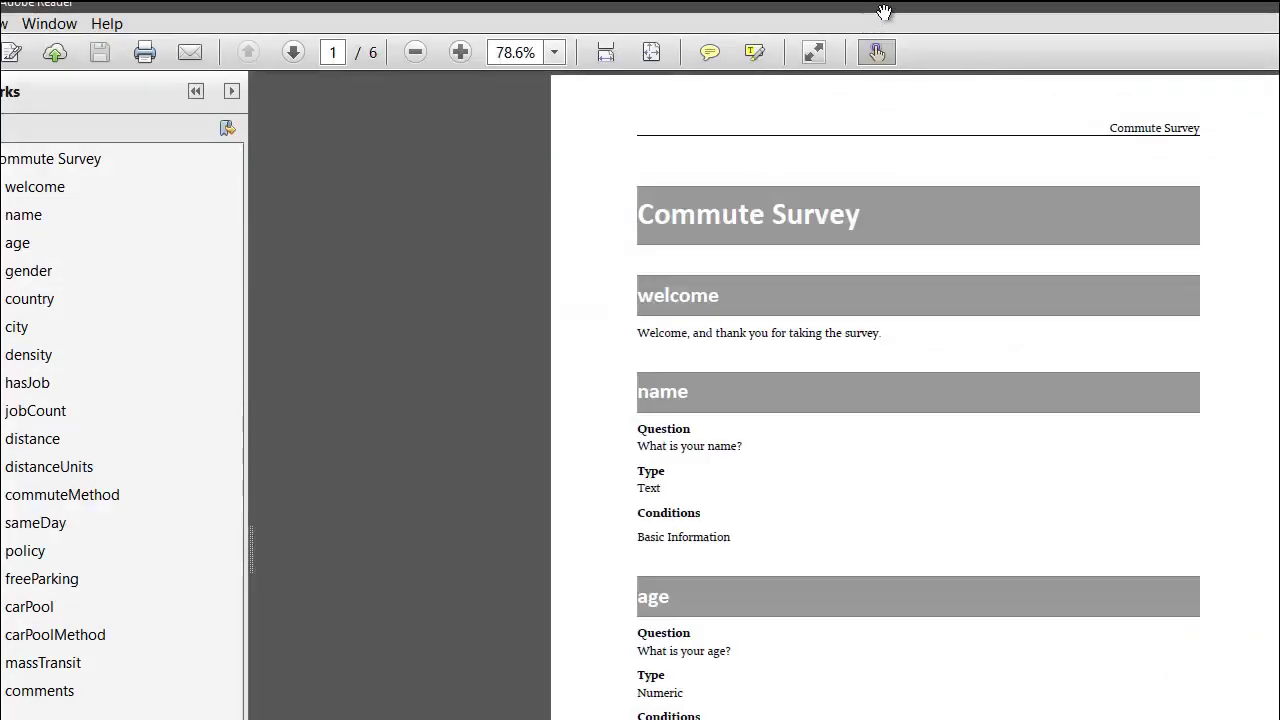
pyautogui.doubleClick(811, 4)
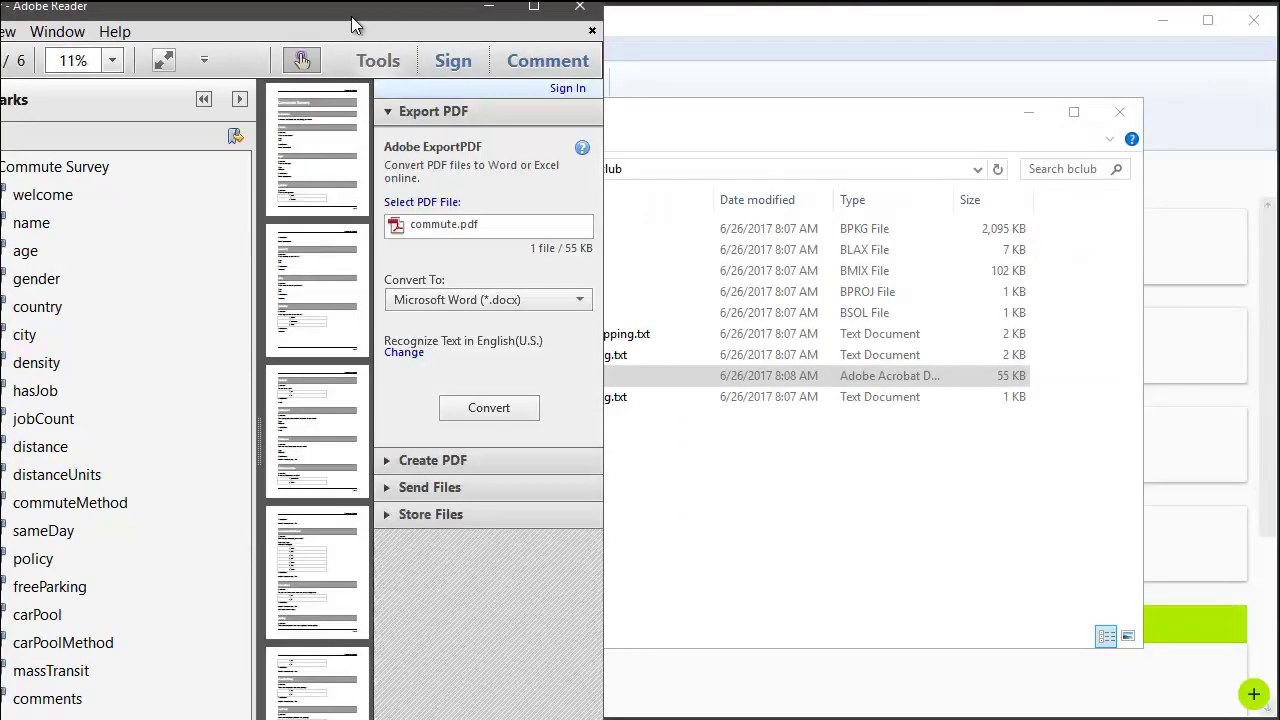
pyautogui.moveTo(351, 16); pyautogui.dragTo(454, 28)
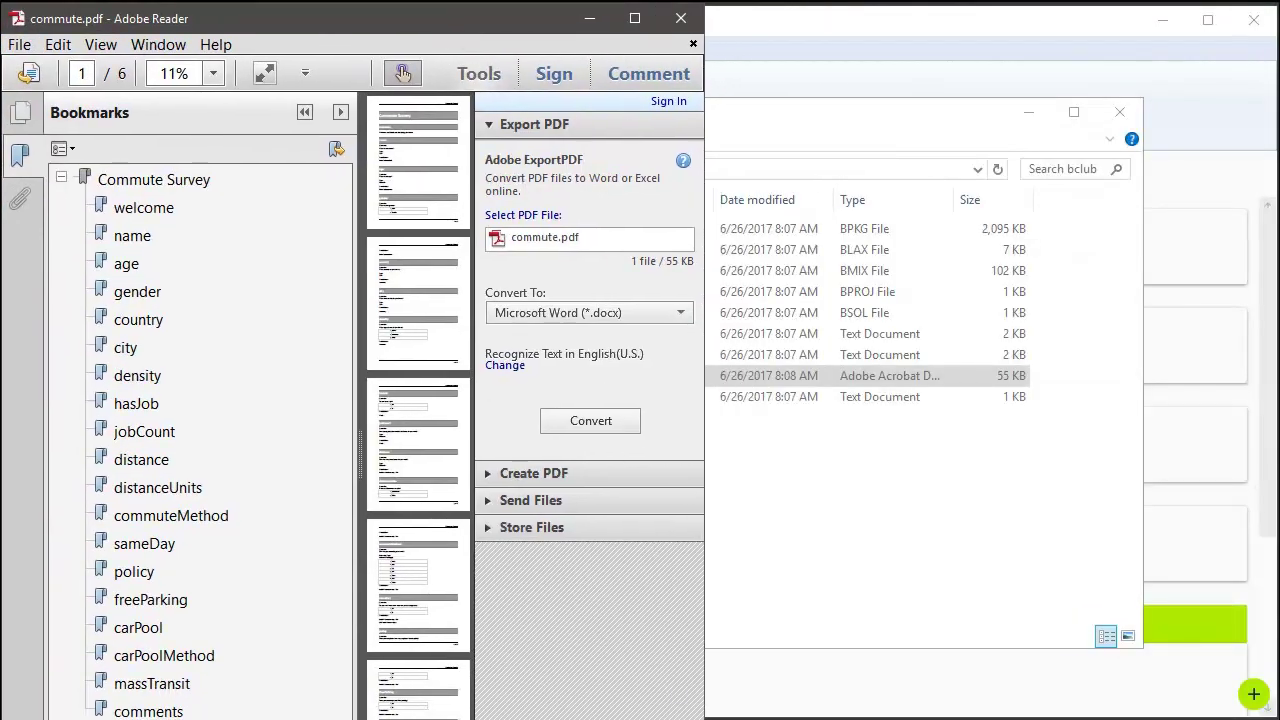
pyautogui.moveTo(705, 716); pyautogui.dragTo(1276, 715)
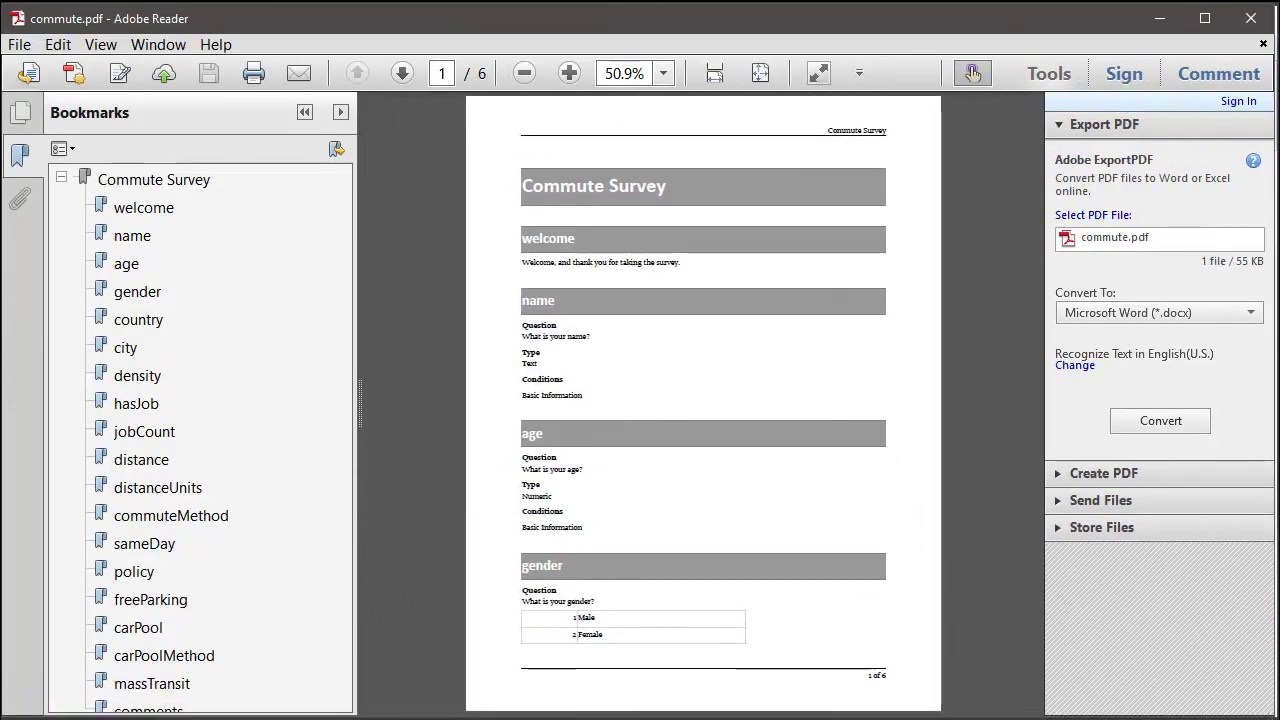
pyautogui.keyDown('ctrl'); pyautogui.scroll(4, 703, 400); pyautogui.keyUp('ctrl')
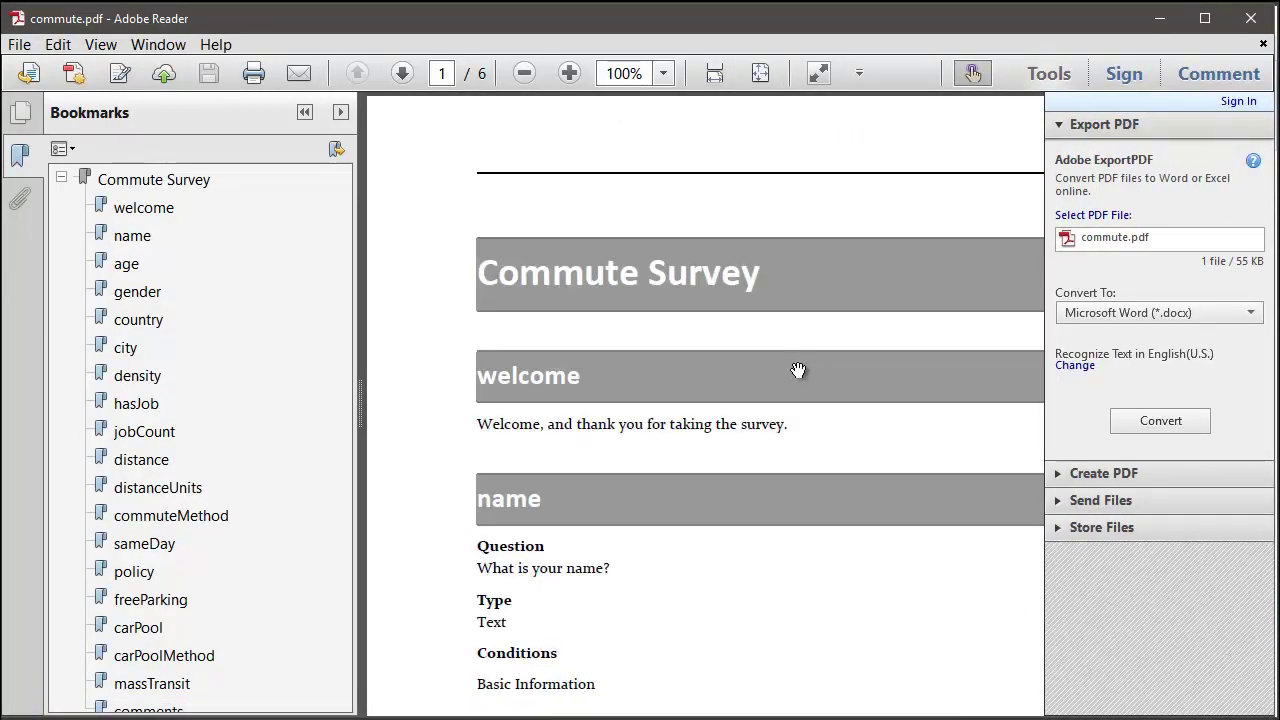
pyautogui.click(1048, 74)
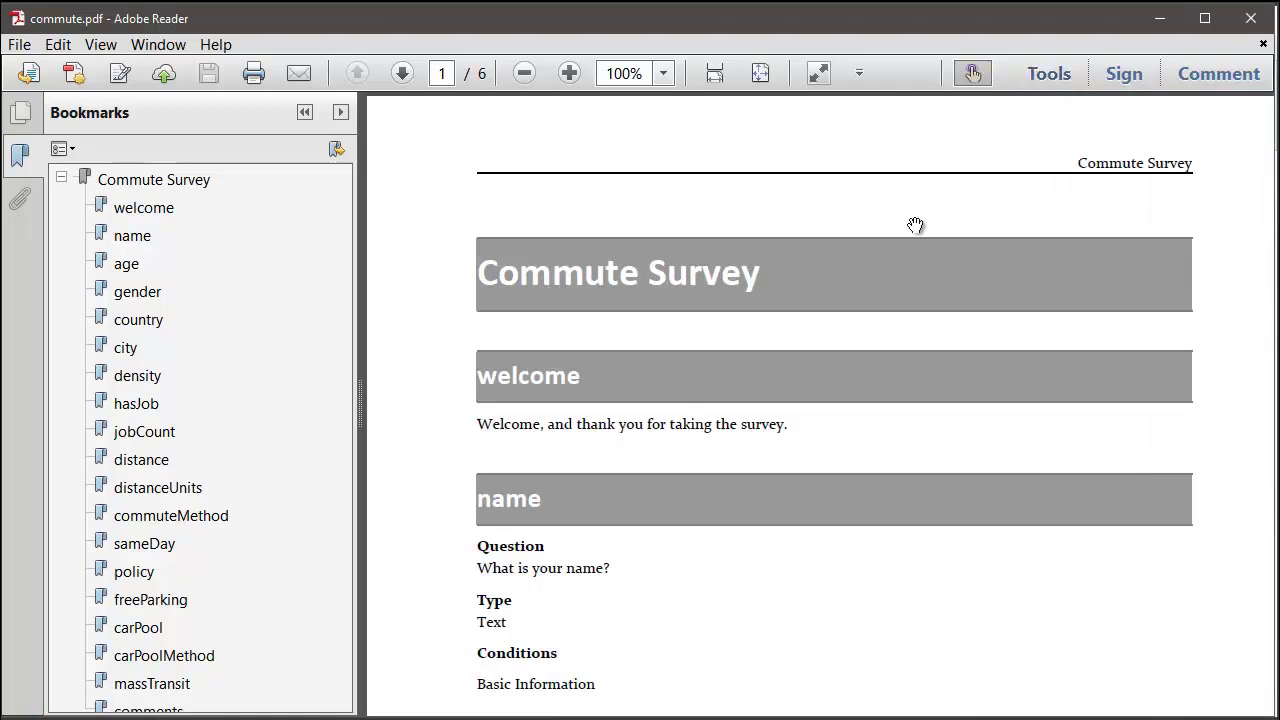
# Step: Read the question texts, types, answer codes and conditions in the specification from name to density, then close the PDF
pyautogui.scroll(-3, 862, 316)
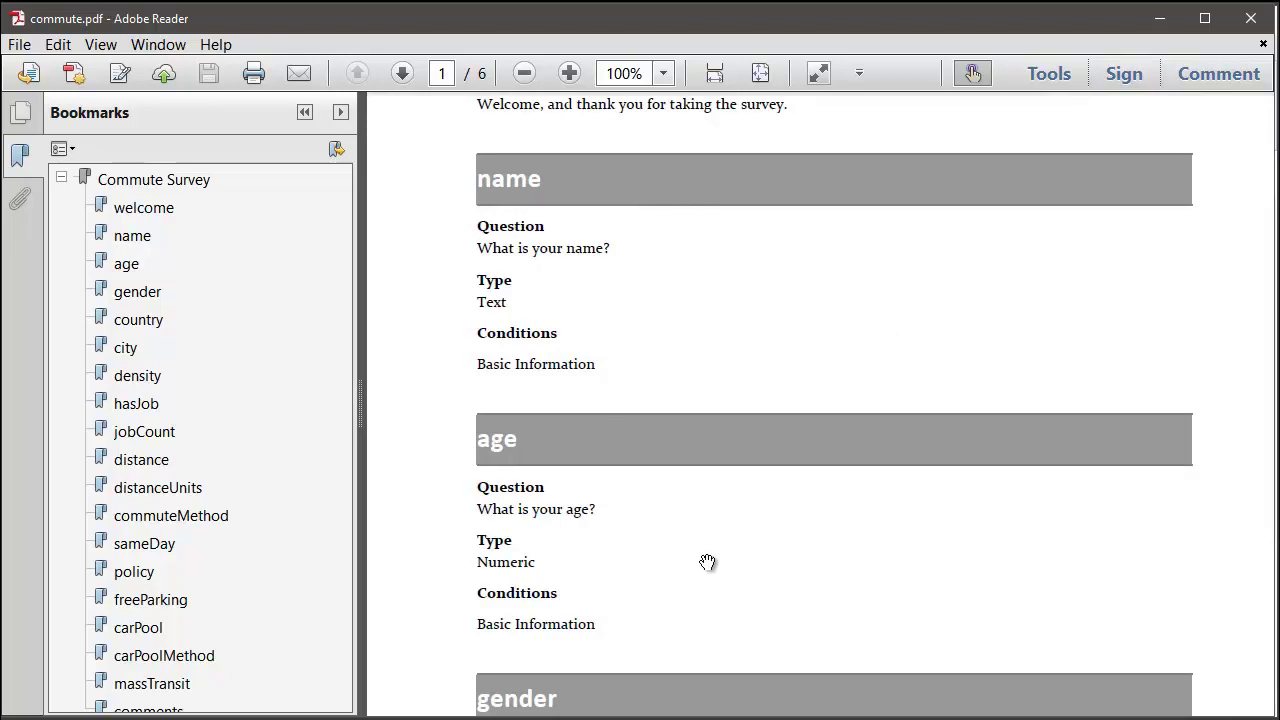
pyautogui.scroll(-3, 712, 489)
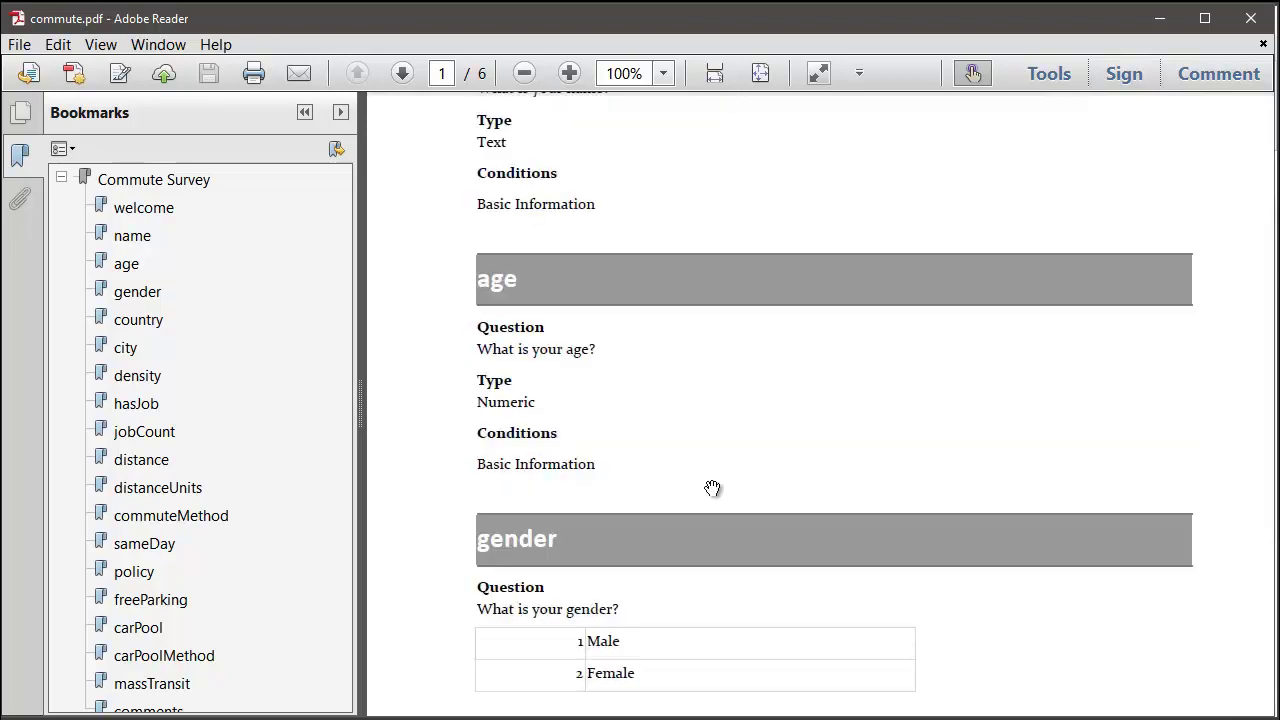
pyautogui.scroll(-5, 712, 489)
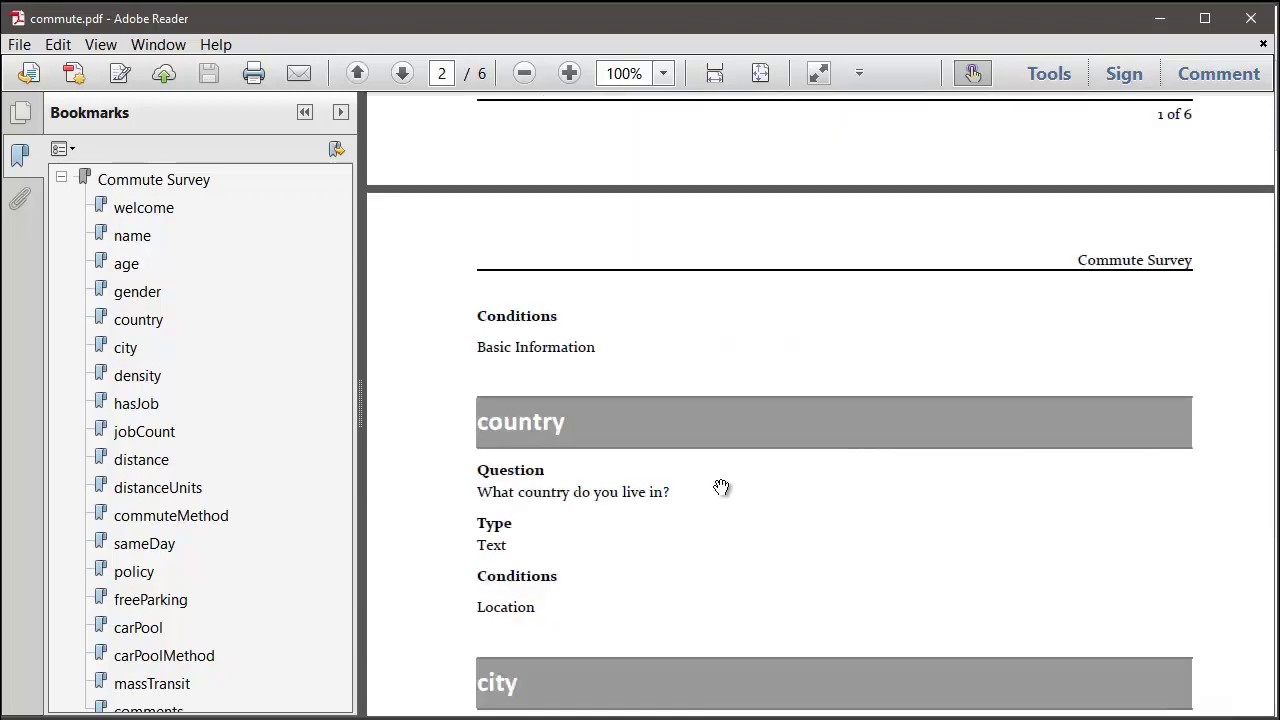
pyautogui.scroll(-2, 712, 489)
pyautogui.scroll(-9, 707, 489)
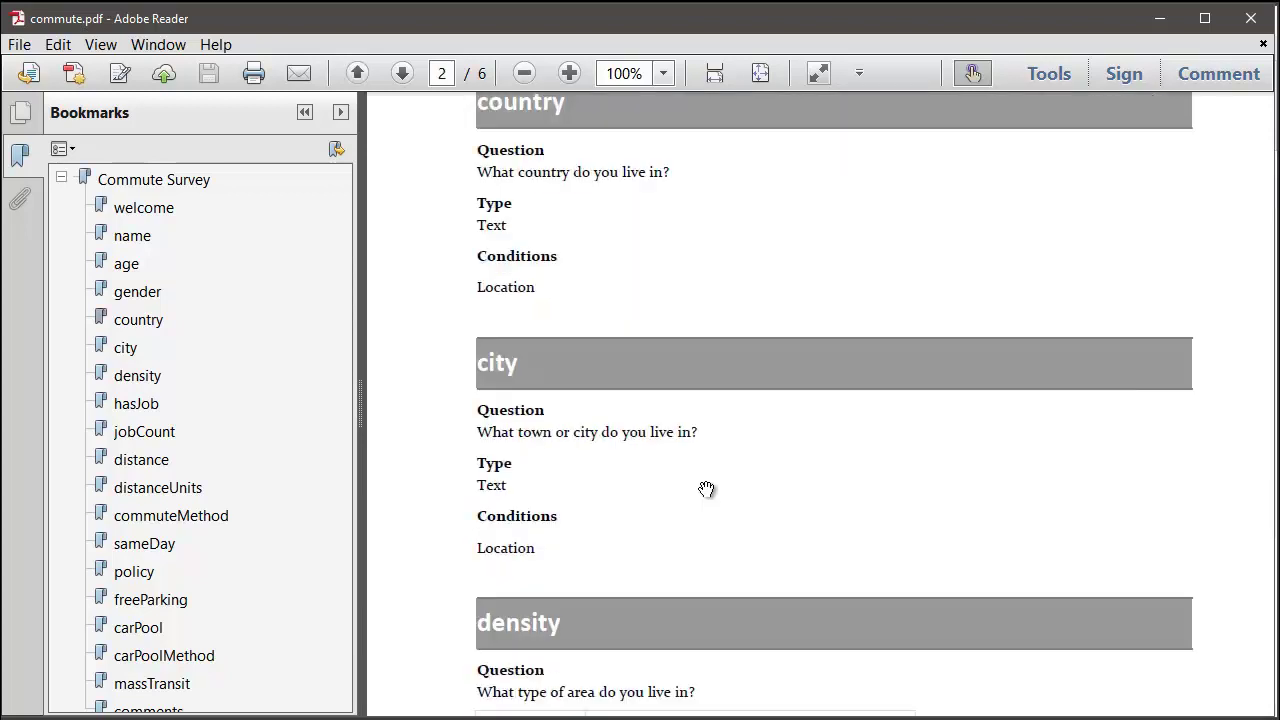
pyautogui.scroll(2, 707, 489)
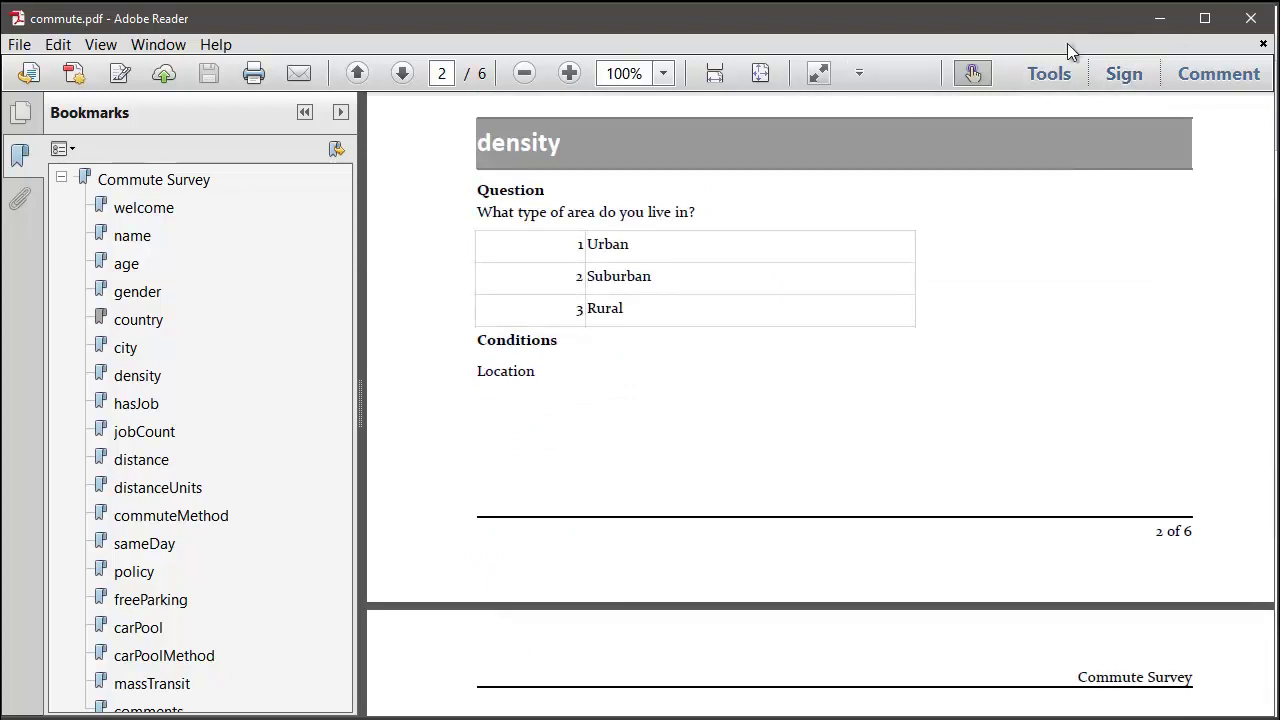
pyautogui.click(1249, 26)
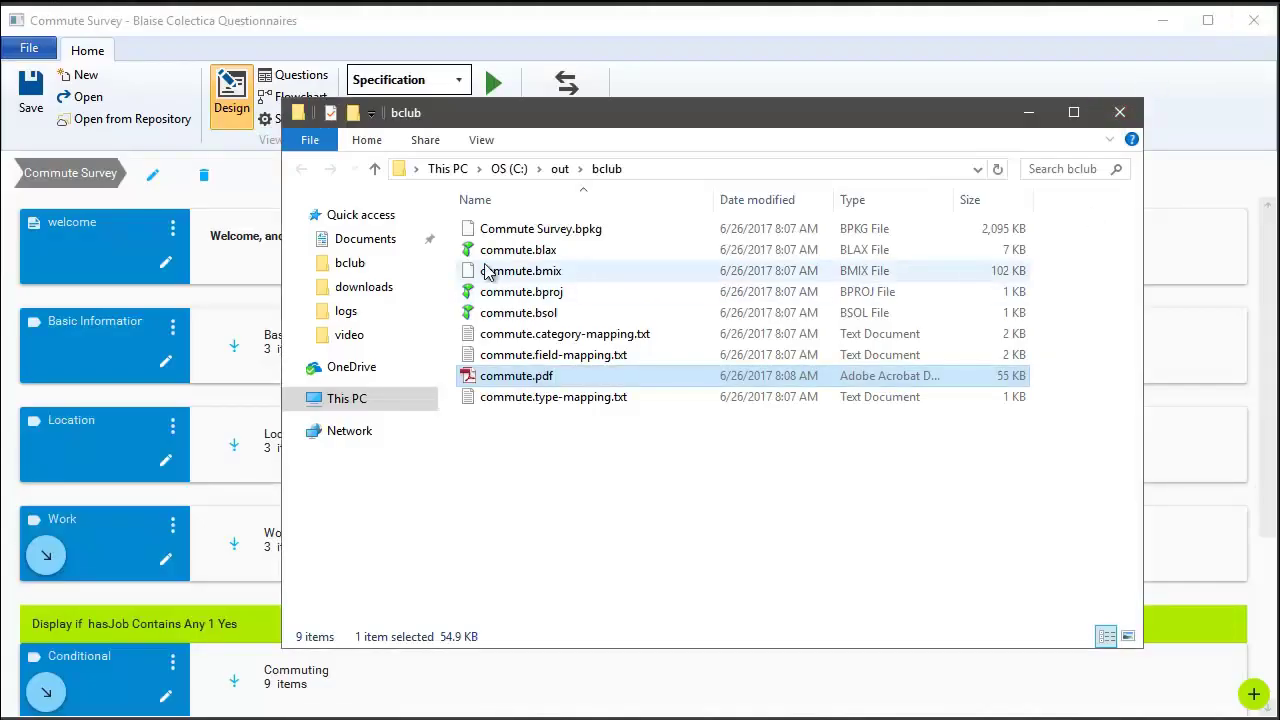
# Step: Switch back to Blaise Colectica Questionnaires and open the attributes of the age question in the Basic Information sequence
pyautogui.click(236, 268)
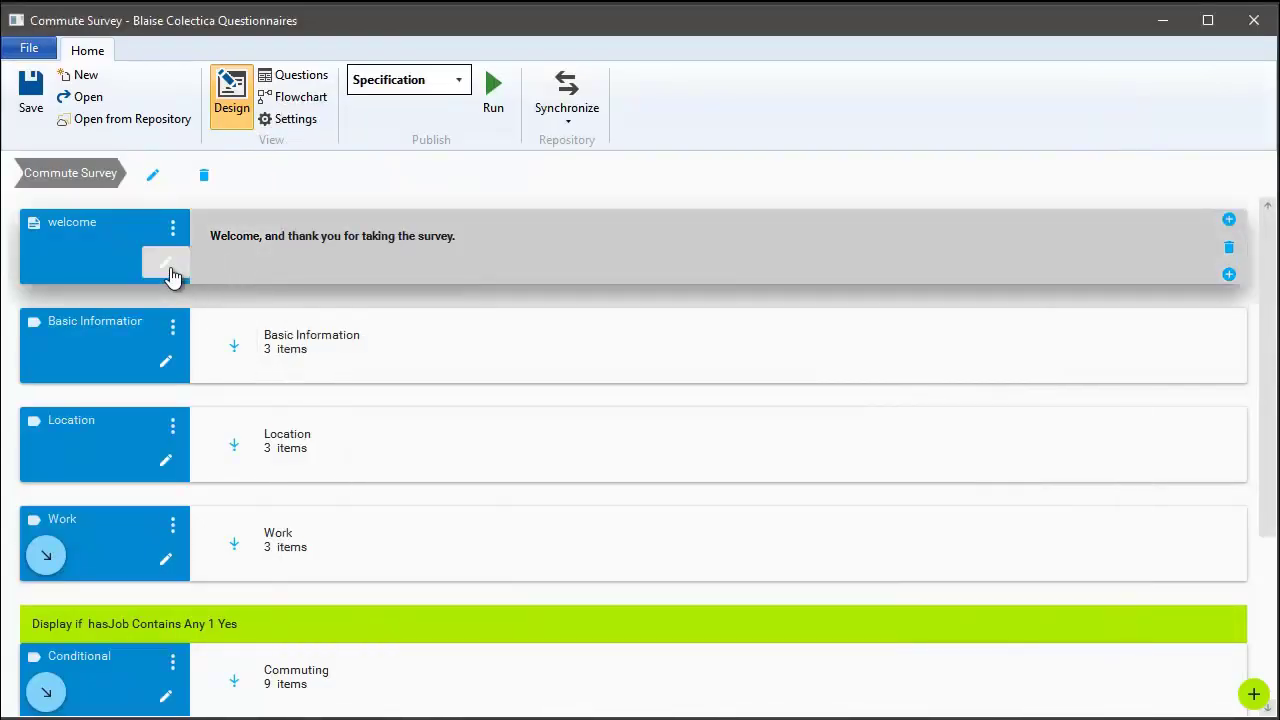
pyautogui.click(168, 272)
pyautogui.click(1261, 33)
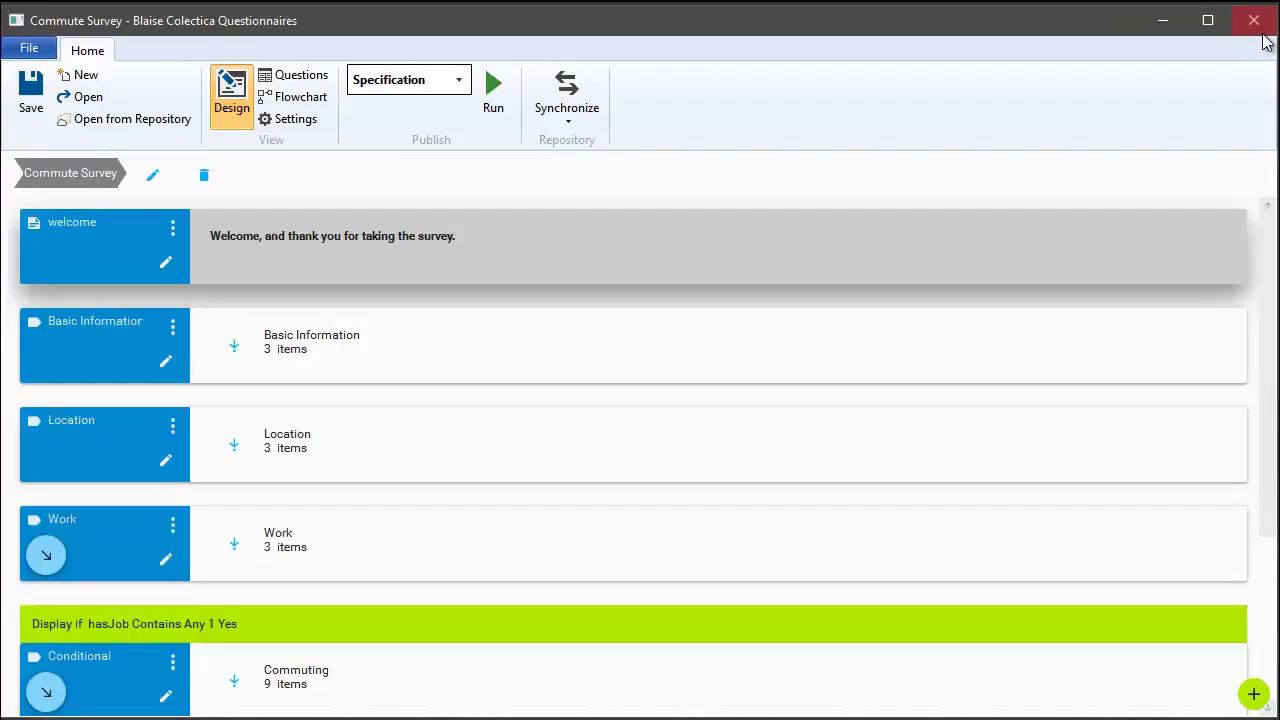
pyautogui.click(234, 345)
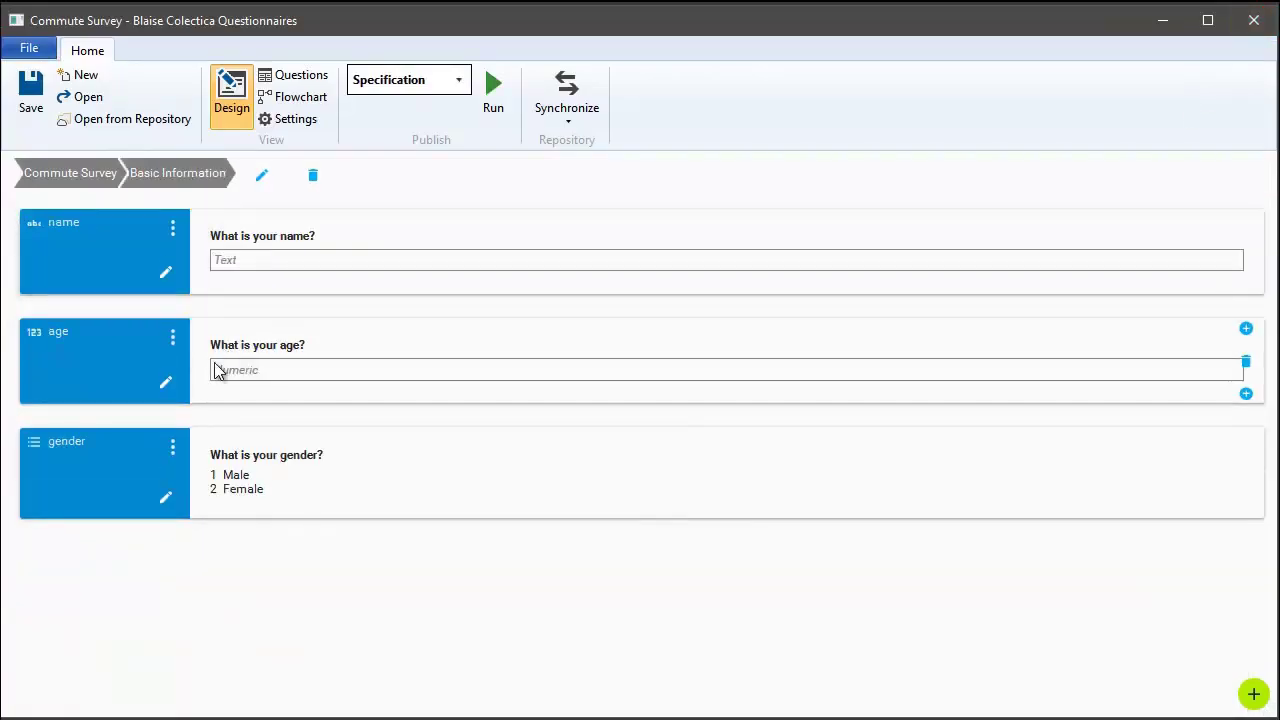
pyautogui.click(170, 386)
pyautogui.click(226, 166)
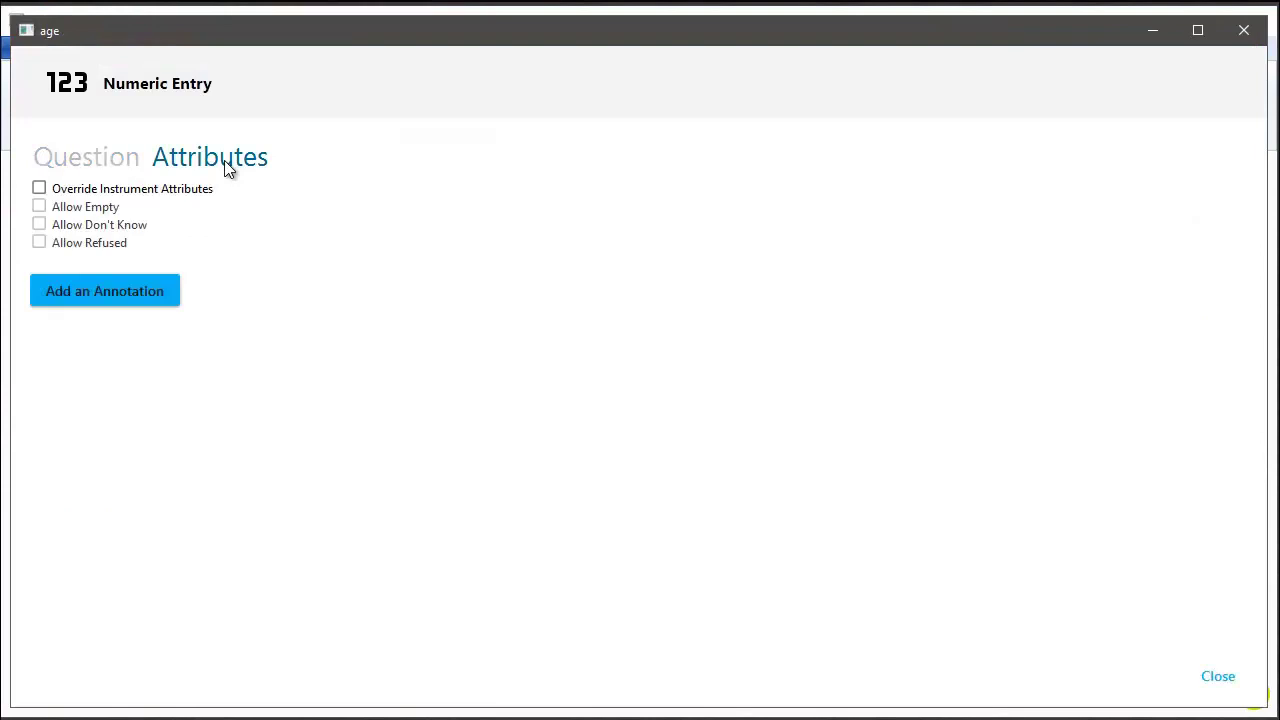
# Step: Add an Author annotation containing the author's first name to the age question, then return to its question details and close it
pyautogui.click(83, 291)
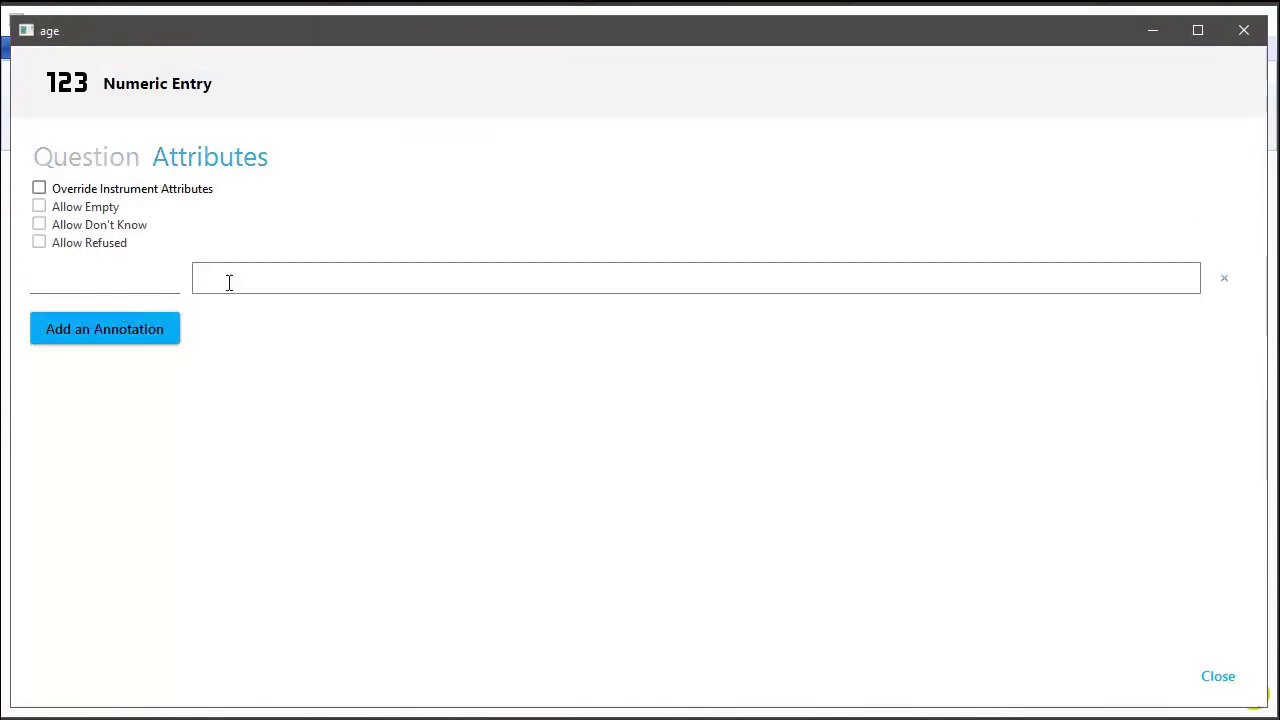
pyautogui.click(135, 285)
pyautogui.write('Auth')
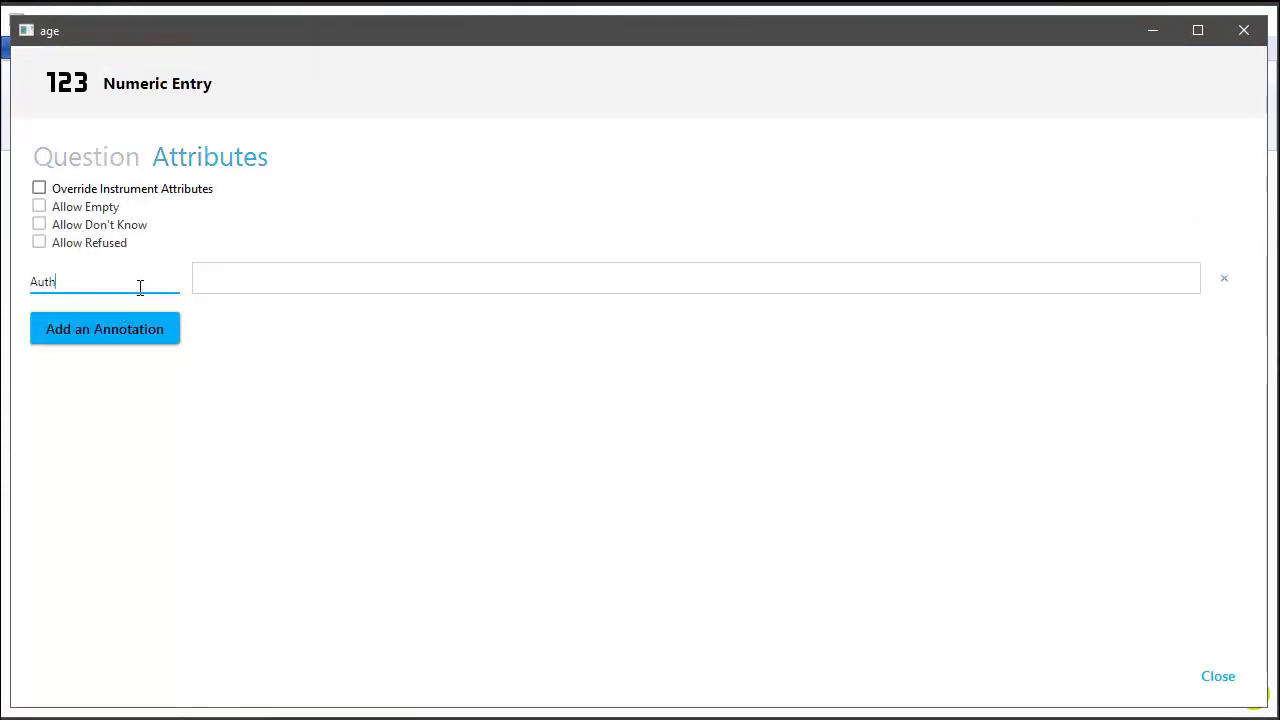
pyautogui.write('or')
pyautogui.press('Tab')
pyautogui.write('Jeremy')
pyautogui.press('Tab')
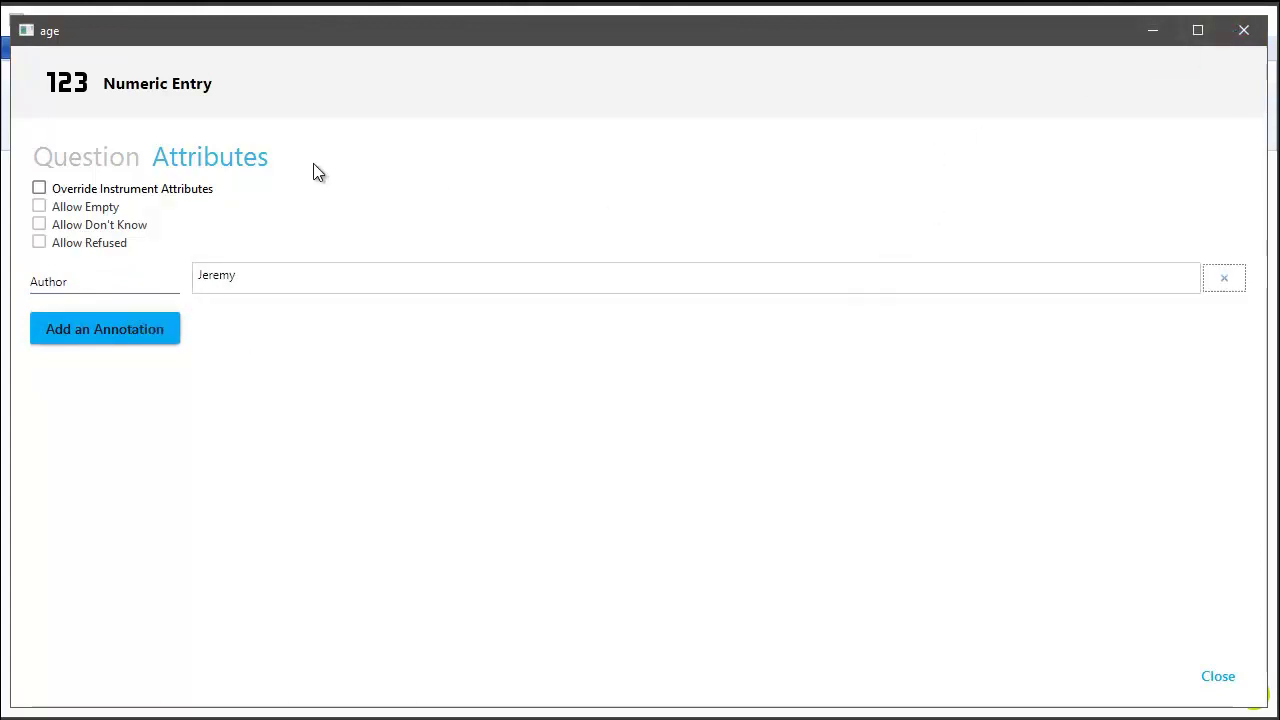
pyautogui.click(108, 168)
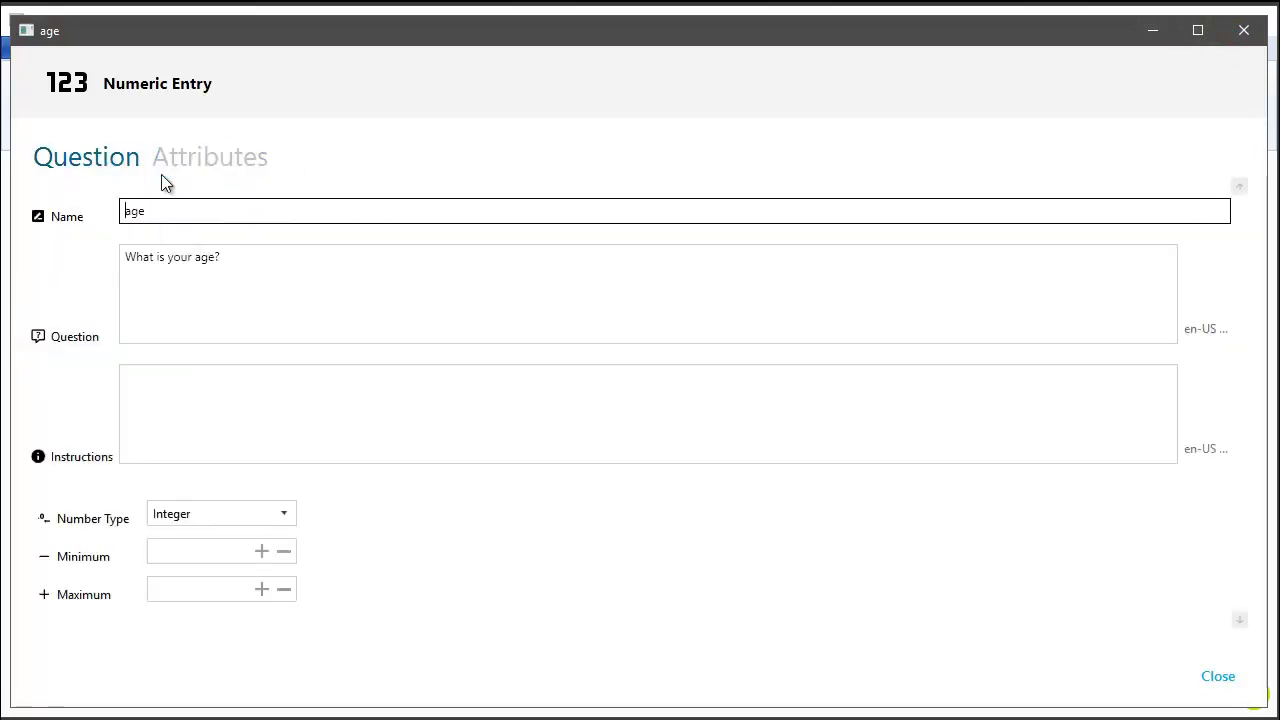
pyautogui.click(1244, 31)
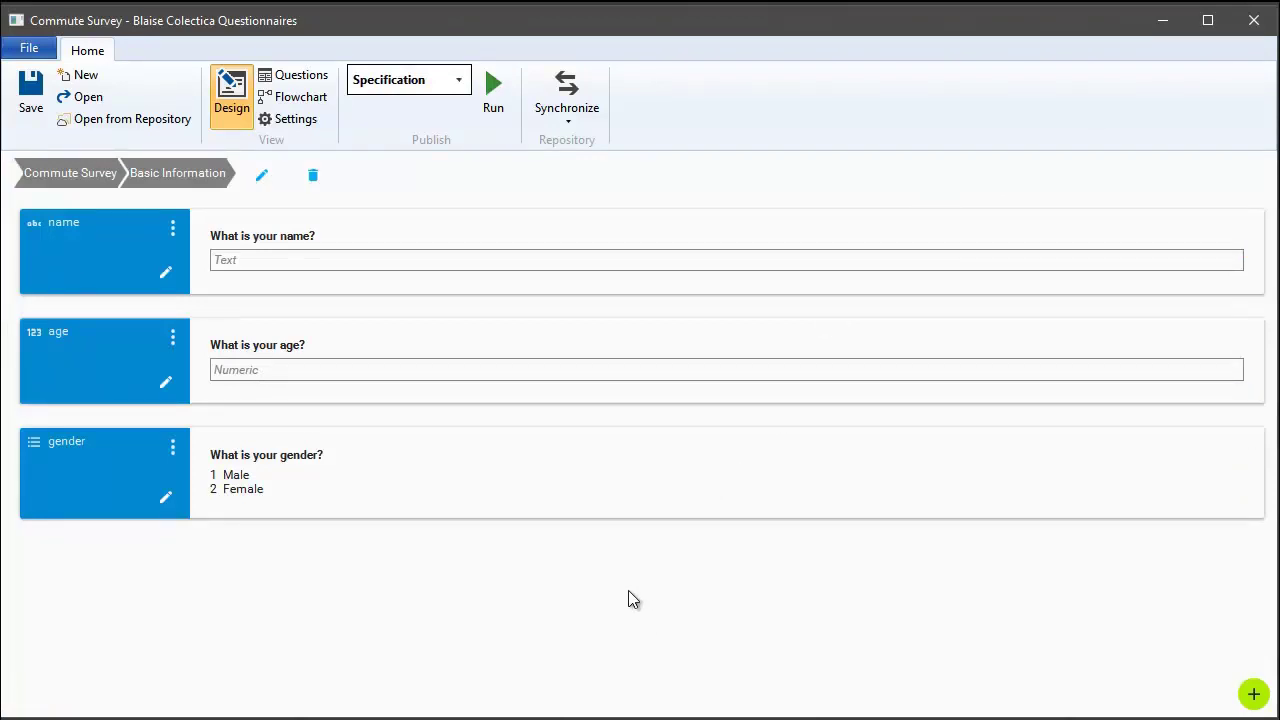
# Step: Synchronize the survey with the localhost repository, publishing all pending items with the publication message First draft
pyautogui.click(575, 120)
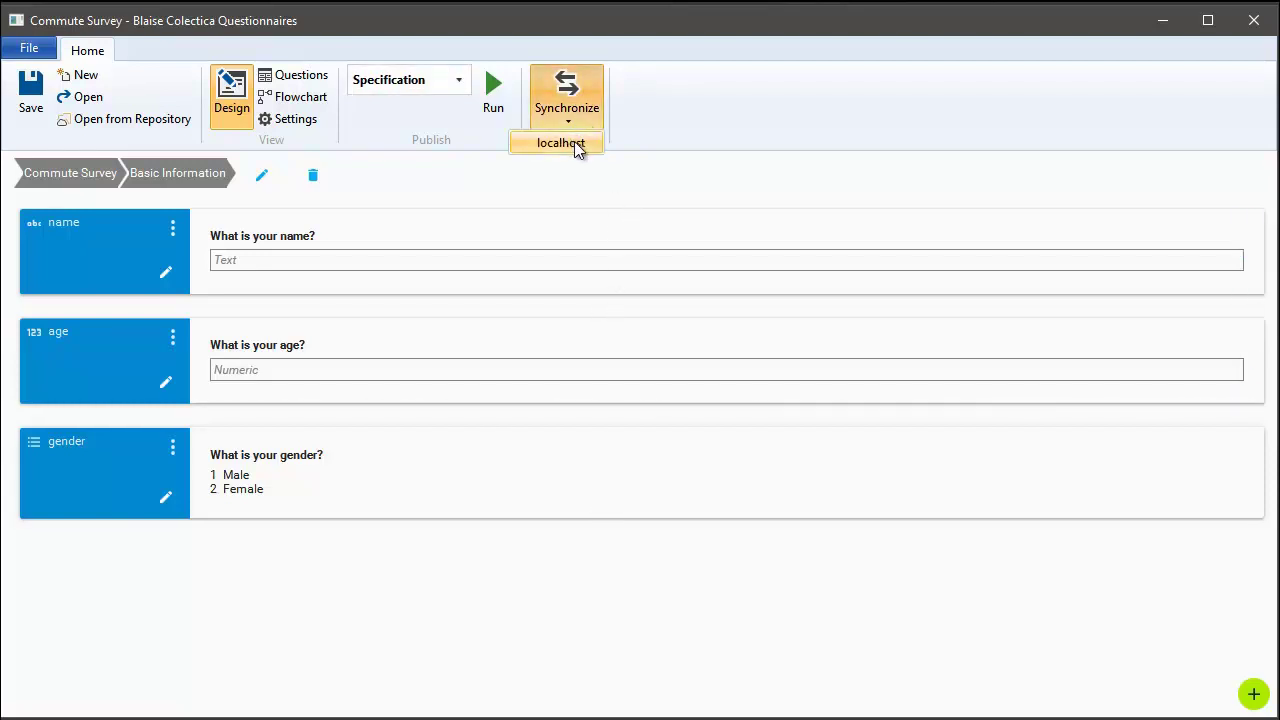
pyautogui.click(574, 141)
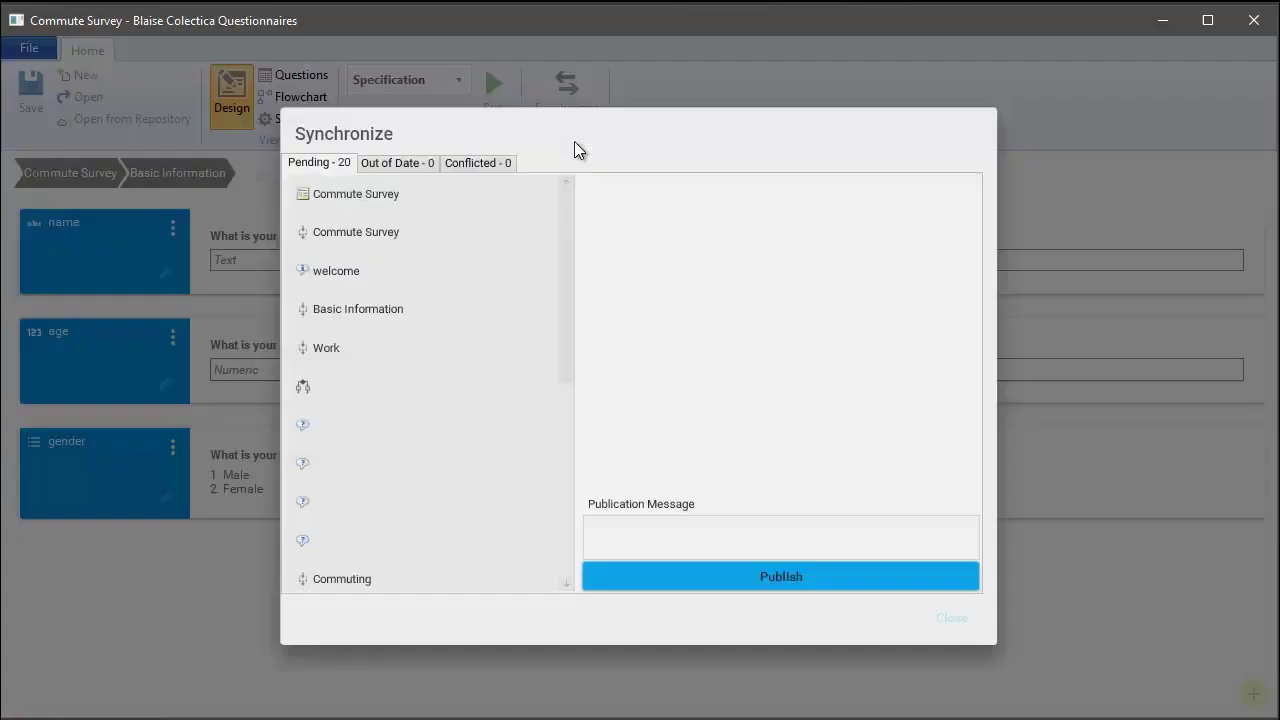
pyautogui.click(624, 546)
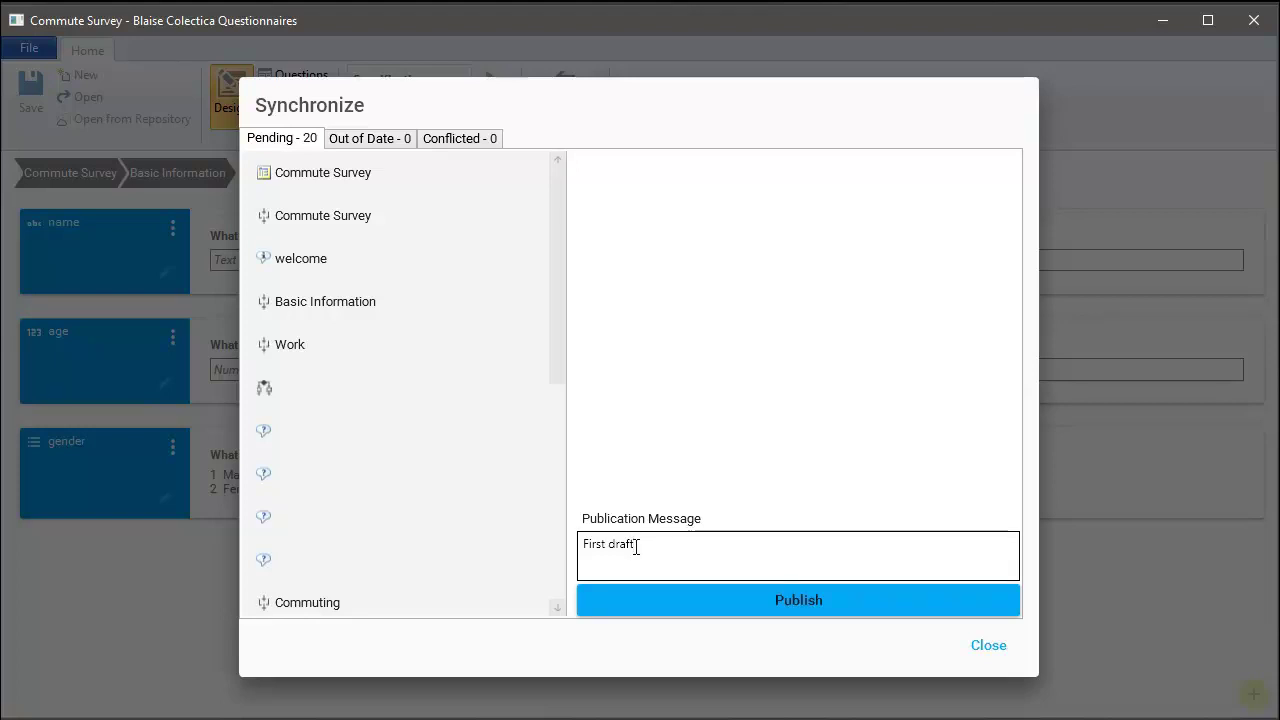
pyautogui.click(740, 612)
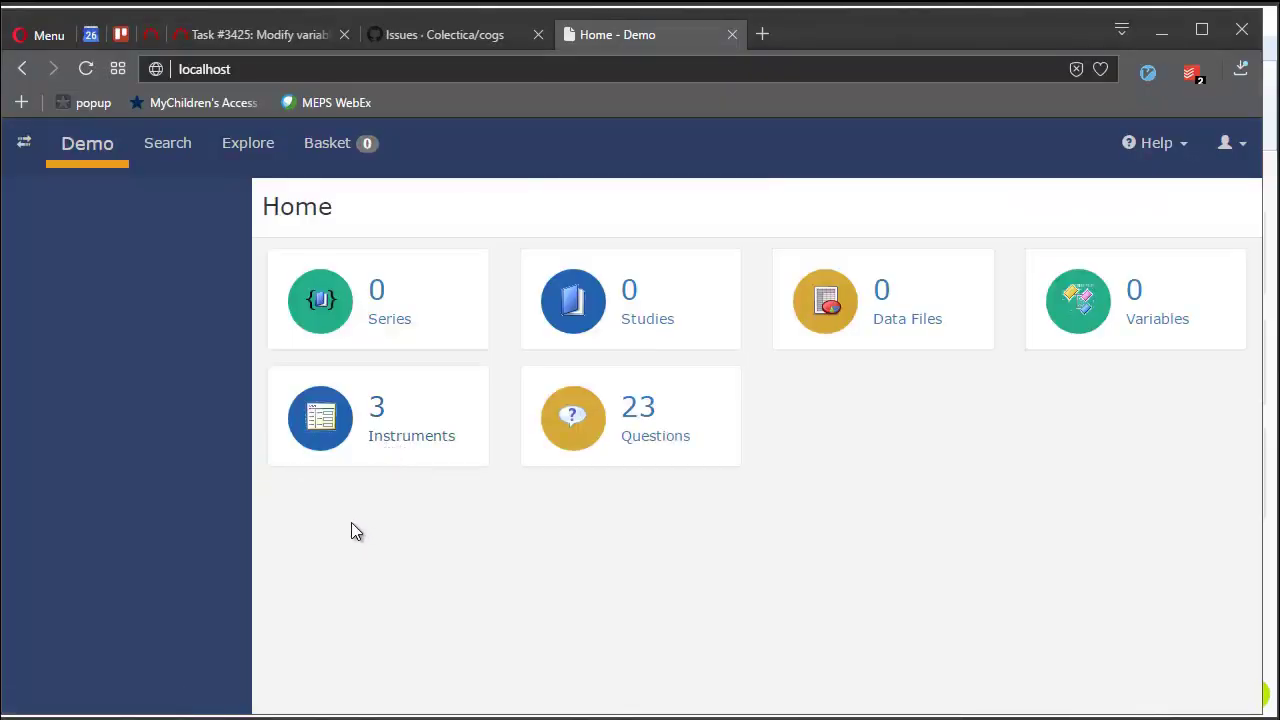
# Step: Switch to the localhost Demo portal in the browser, list its instruments and open Commute Survey
pyautogui.click(385, 447)
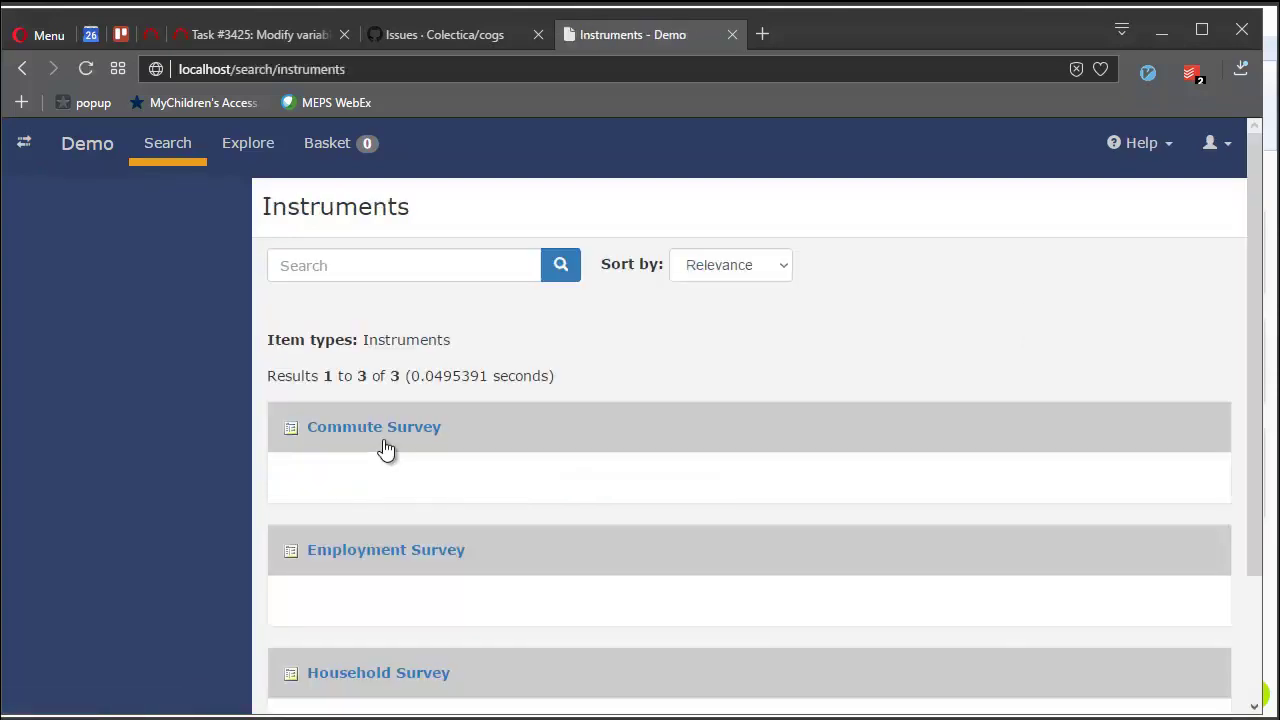
pyautogui.scroll(-2, 470, 445)
pyautogui.click(412, 261)
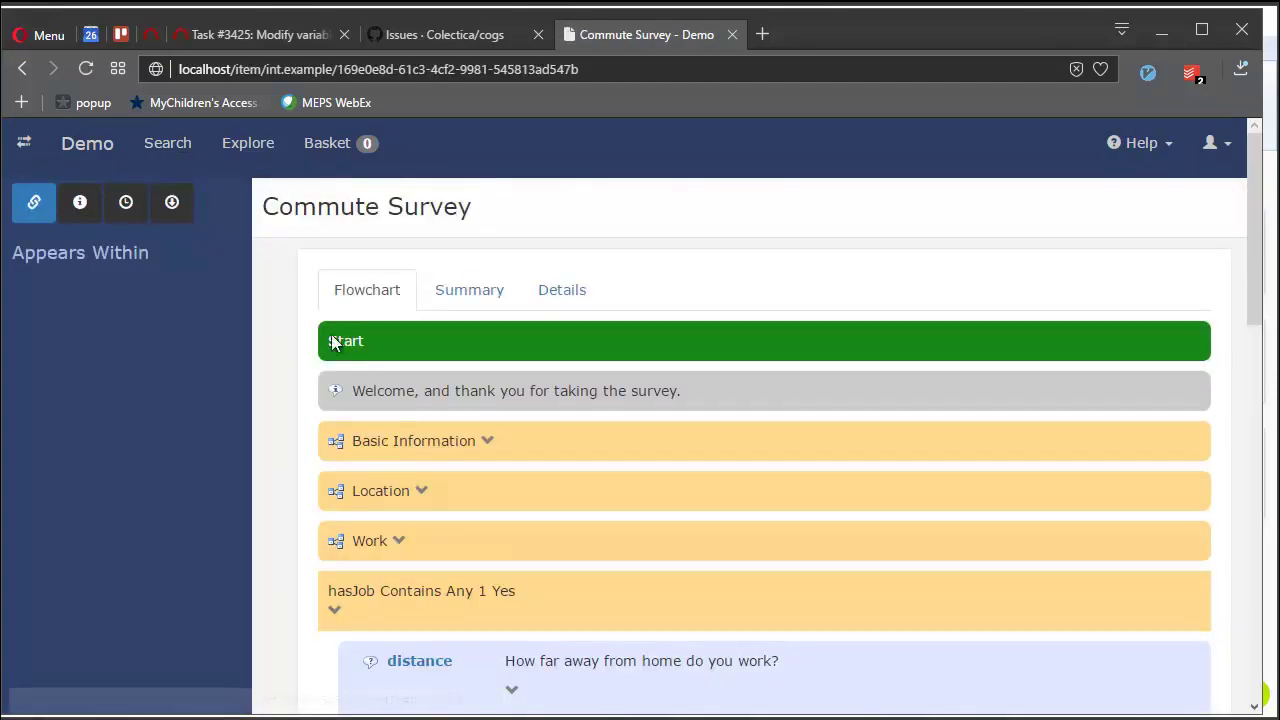
# Step: Expand the Basic Information sequence in the Commute Survey flowchart and show the answer codes of the gender question
pyautogui.scroll(-3, 245, 385)
pyautogui.scroll(3, 253, 377)
pyautogui.click(424, 450)
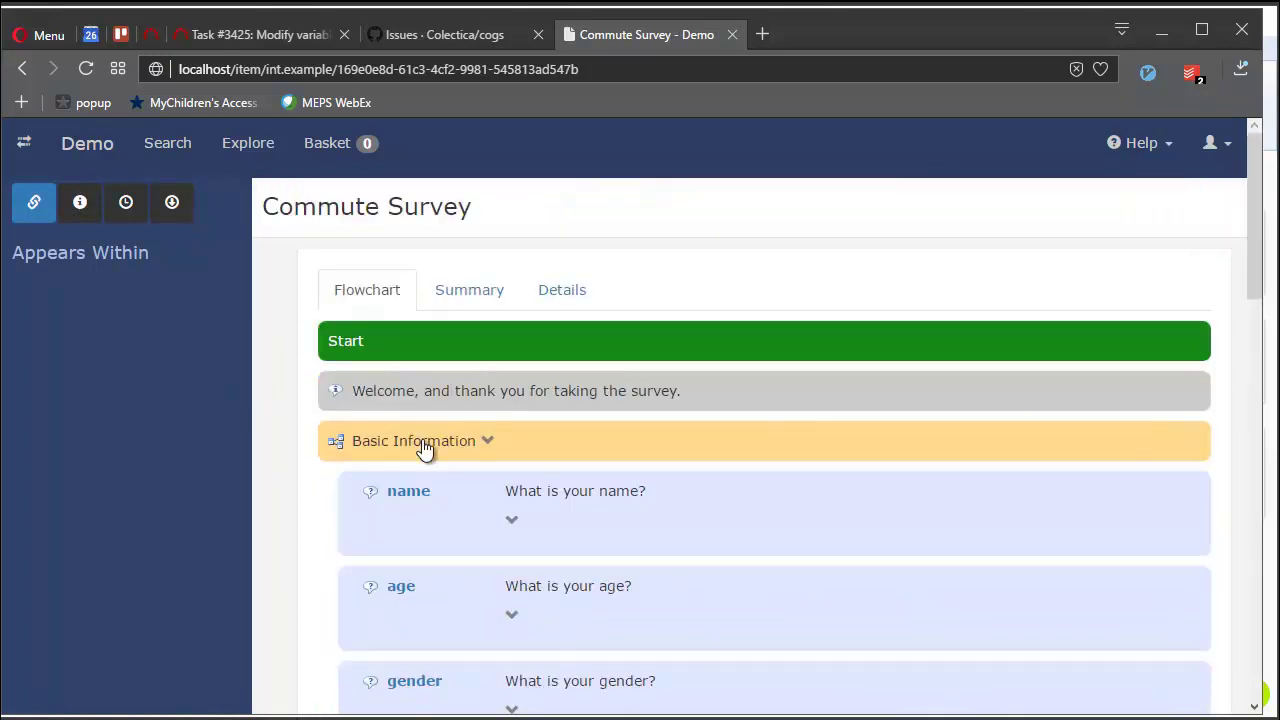
pyautogui.scroll(-3, 1000, 421)
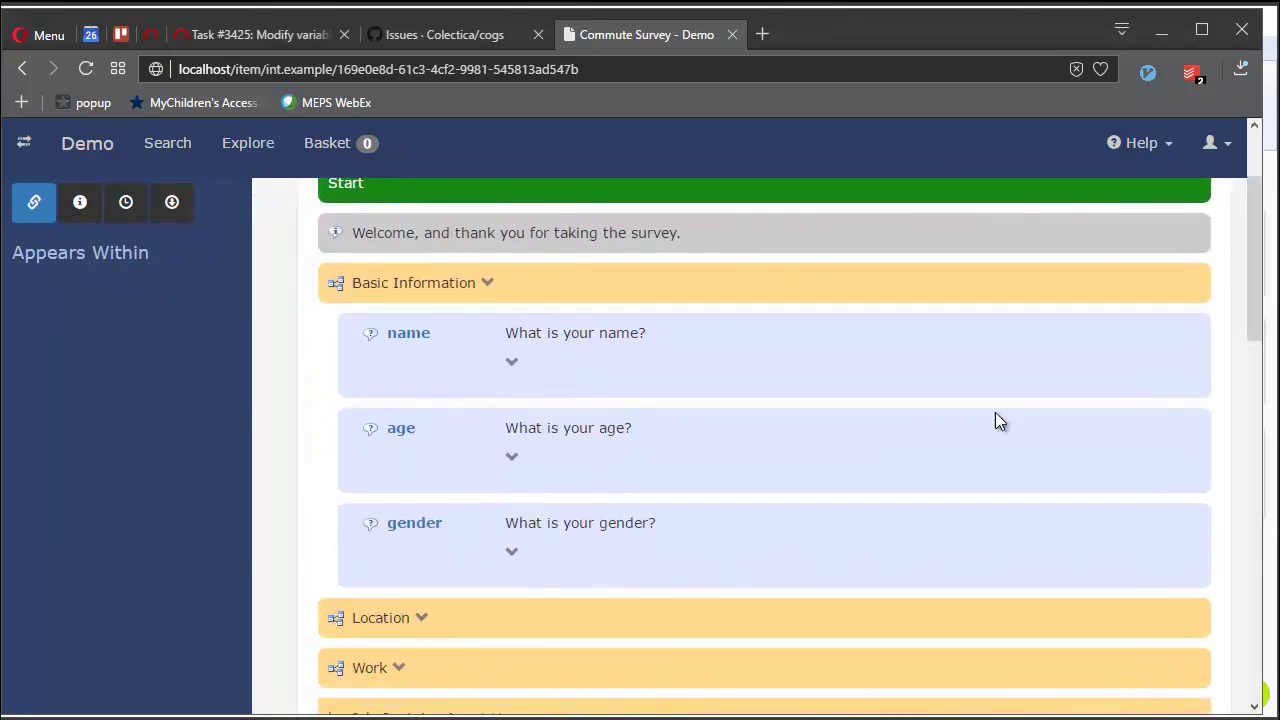
pyautogui.click(511, 557)
pyautogui.scroll(-5, 755, 470)
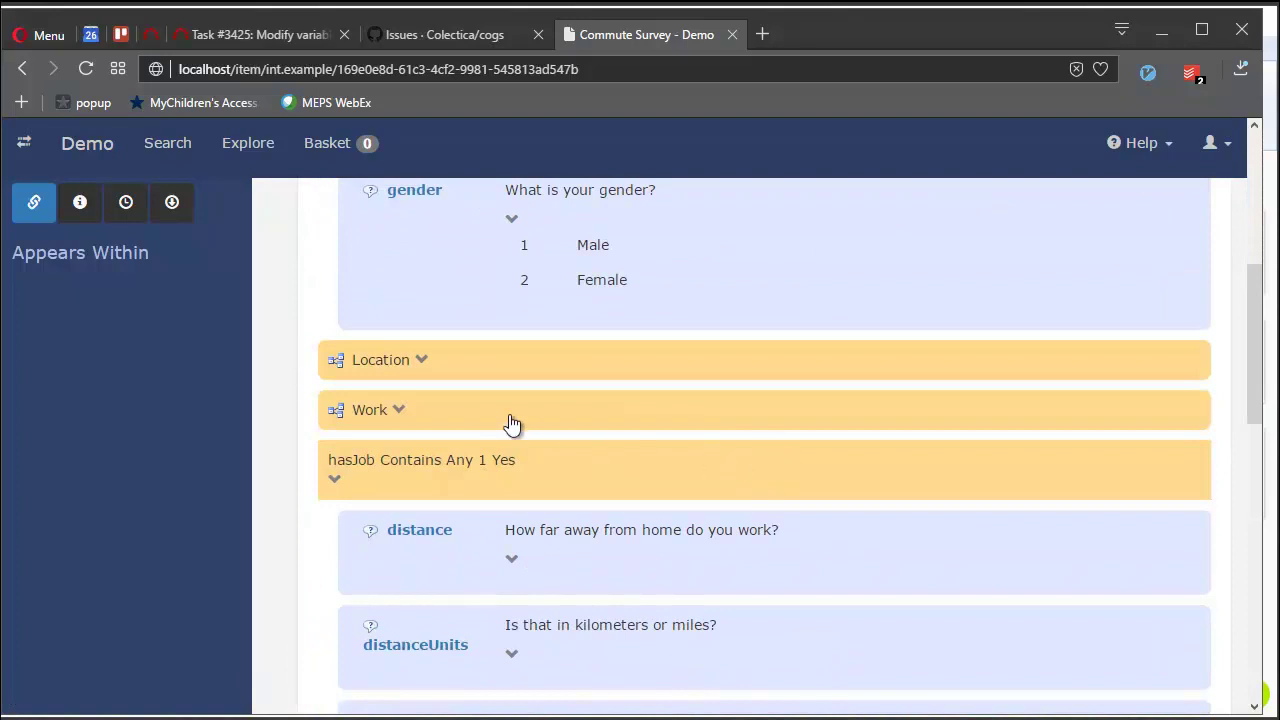
# Step: Expand the Location and Work sequences and review the flowchart's conditions and questions down to those under jobCount Greater than 1
pyautogui.click(379, 361)
pyautogui.scroll(-5, 380, 362)
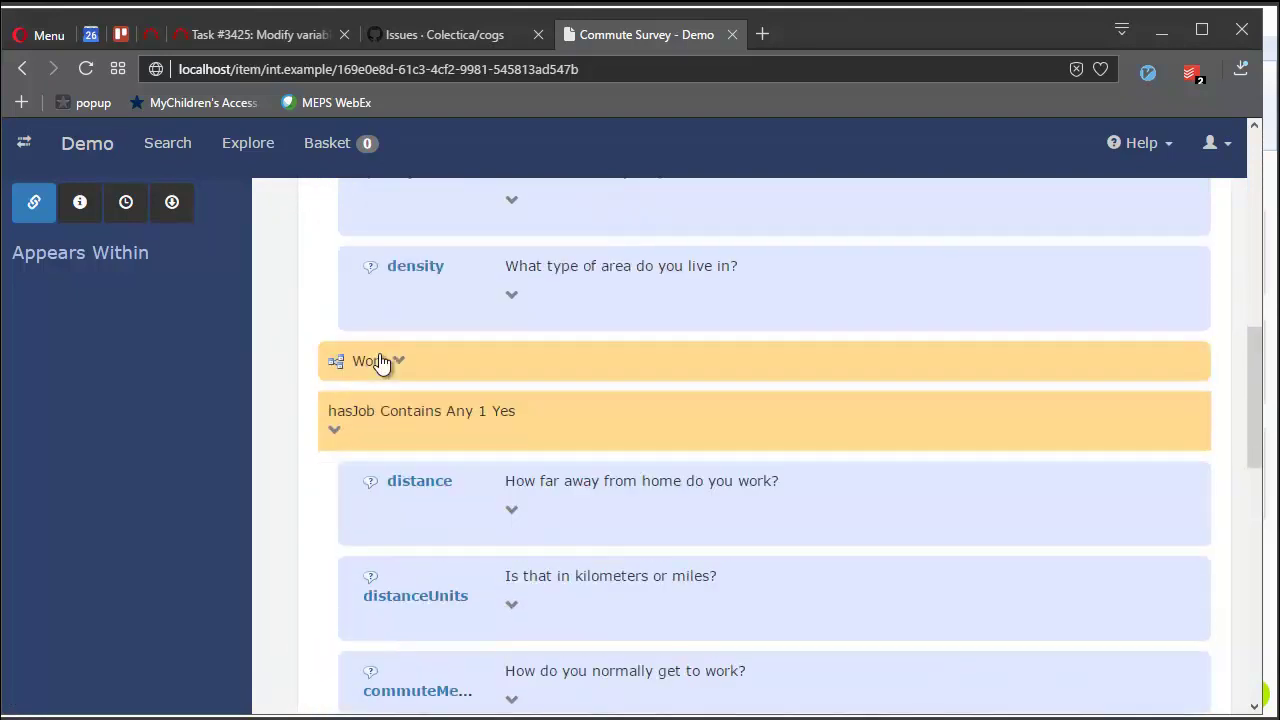
pyautogui.click(380, 363)
pyautogui.scroll(-5, 405, 368)
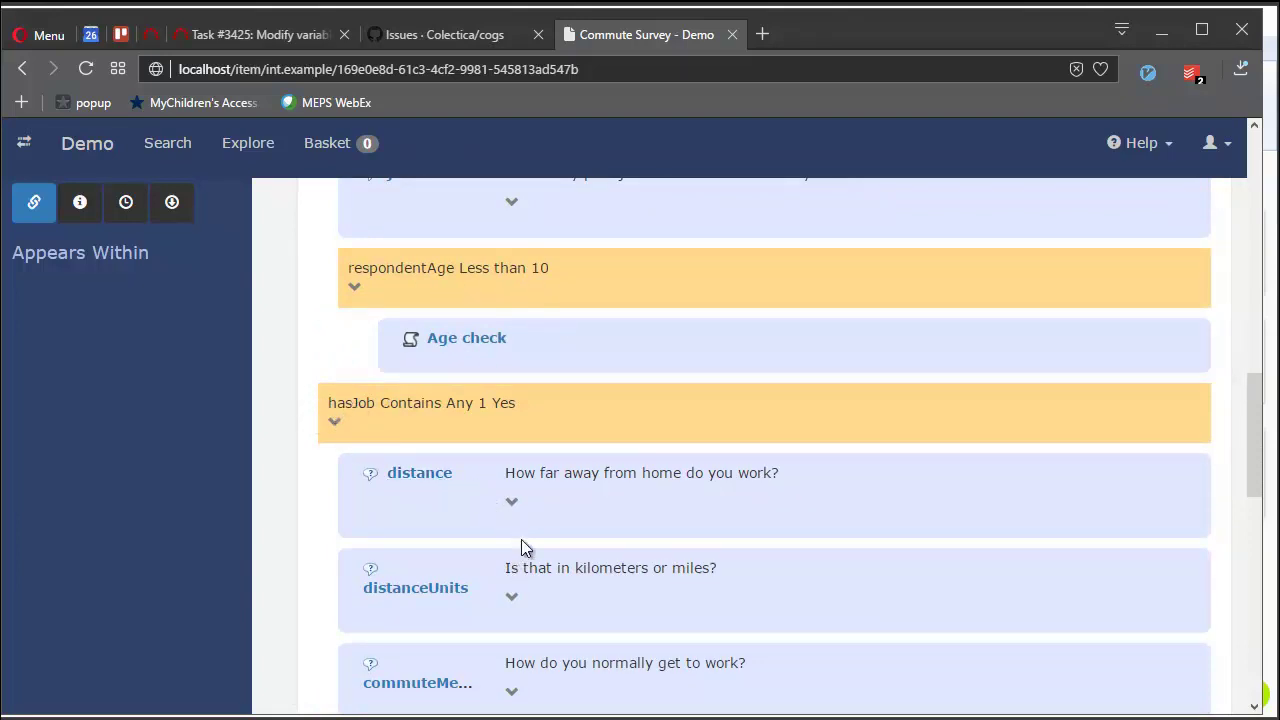
pyautogui.scroll(-3, 521, 539)
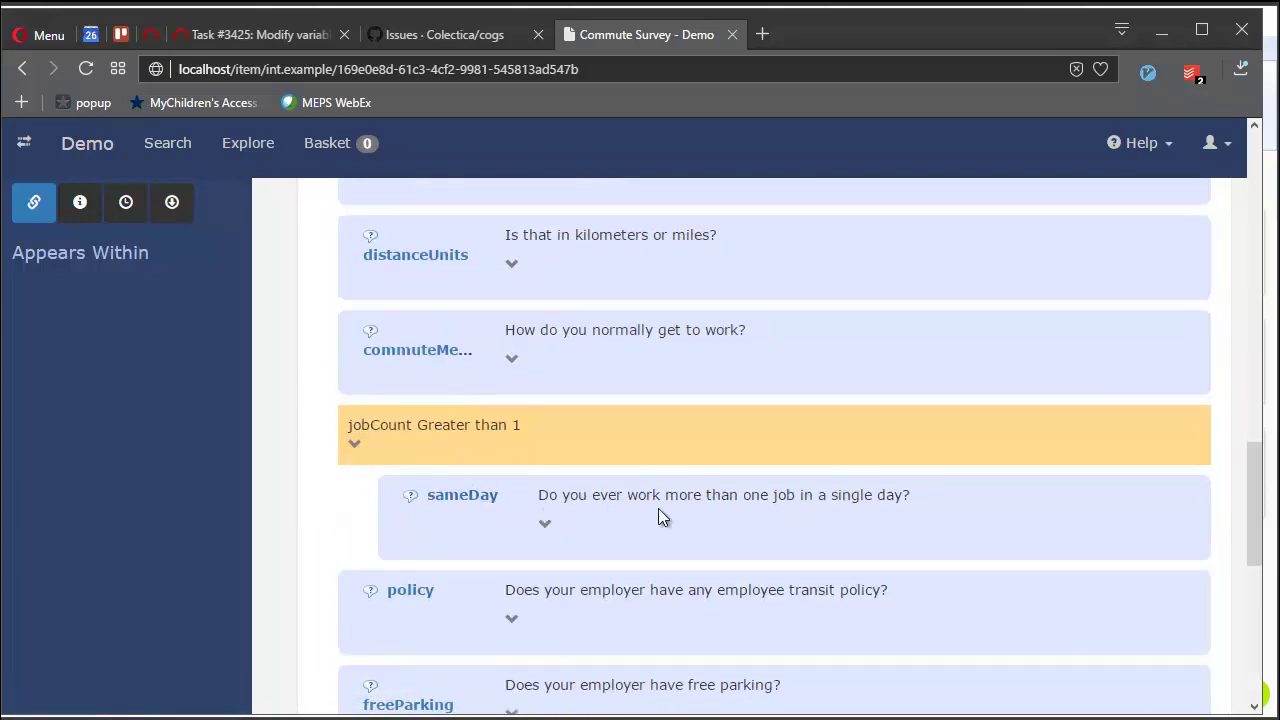
pyautogui.scroll(-3, 930, 497)
pyautogui.scroll(3, 934, 497)
# Step: Open the sameDay question and compare its surrounding questions in the Household Survey and the Commute Survey
pyautogui.click(462, 495)
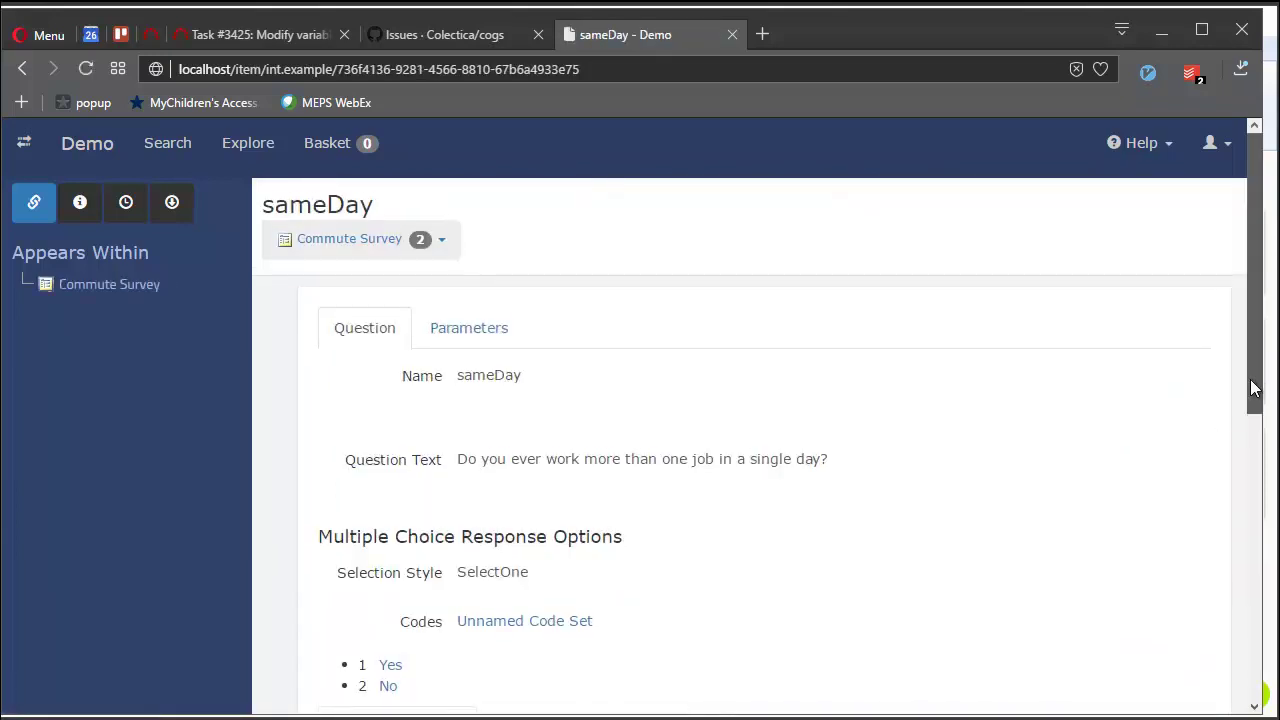
pyautogui.moveTo(1251, 391); pyautogui.dragTo(1239, 586)
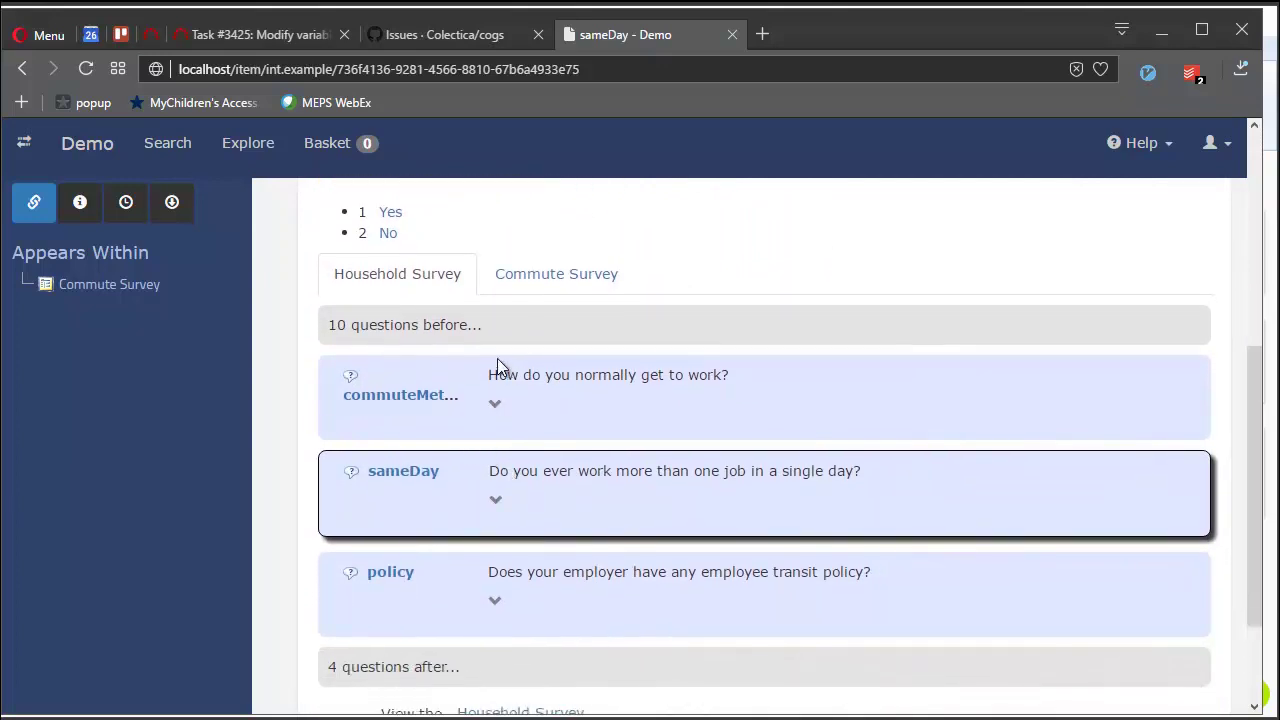
pyautogui.click(538, 279)
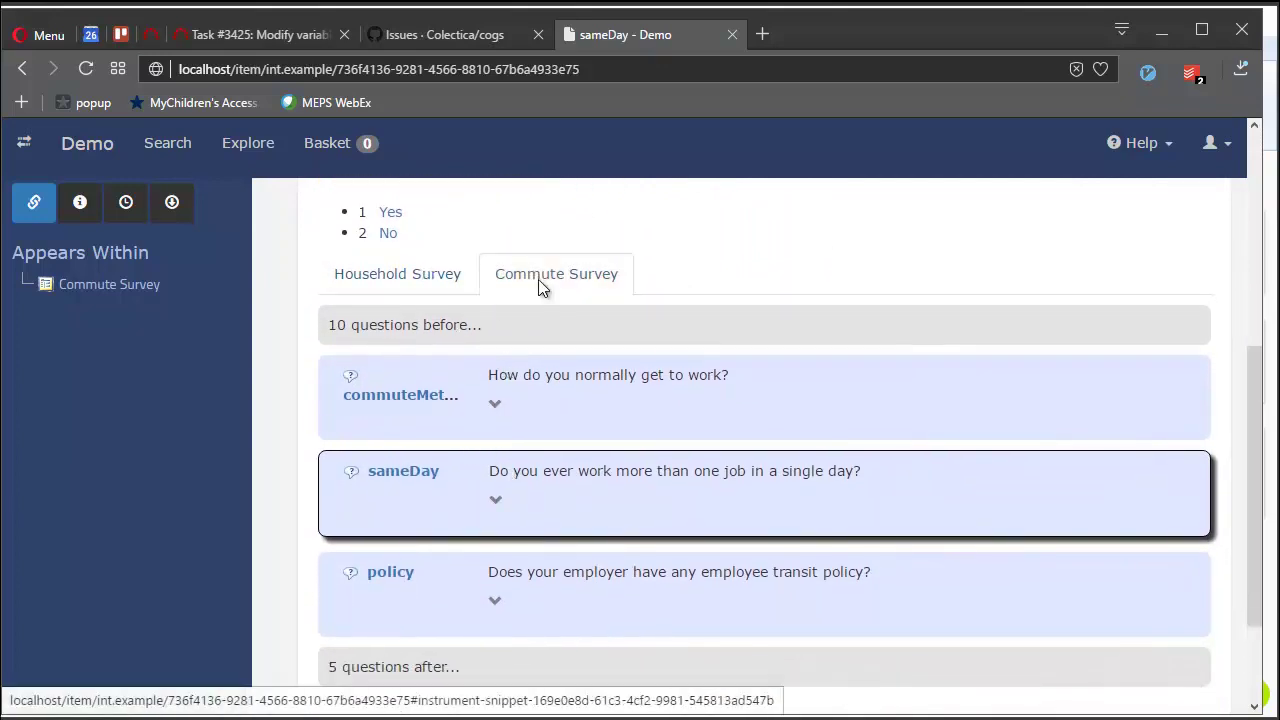
pyautogui.click(428, 275)
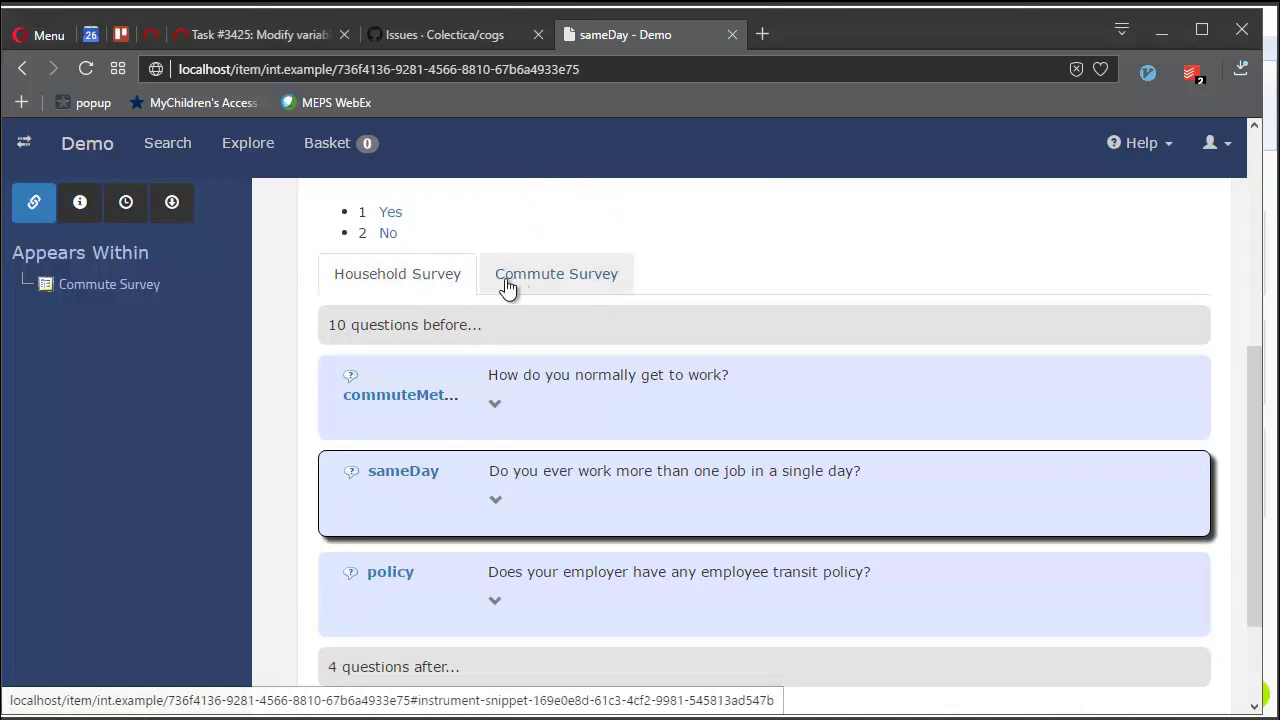
pyautogui.click(507, 287)
pyautogui.click(443, 285)
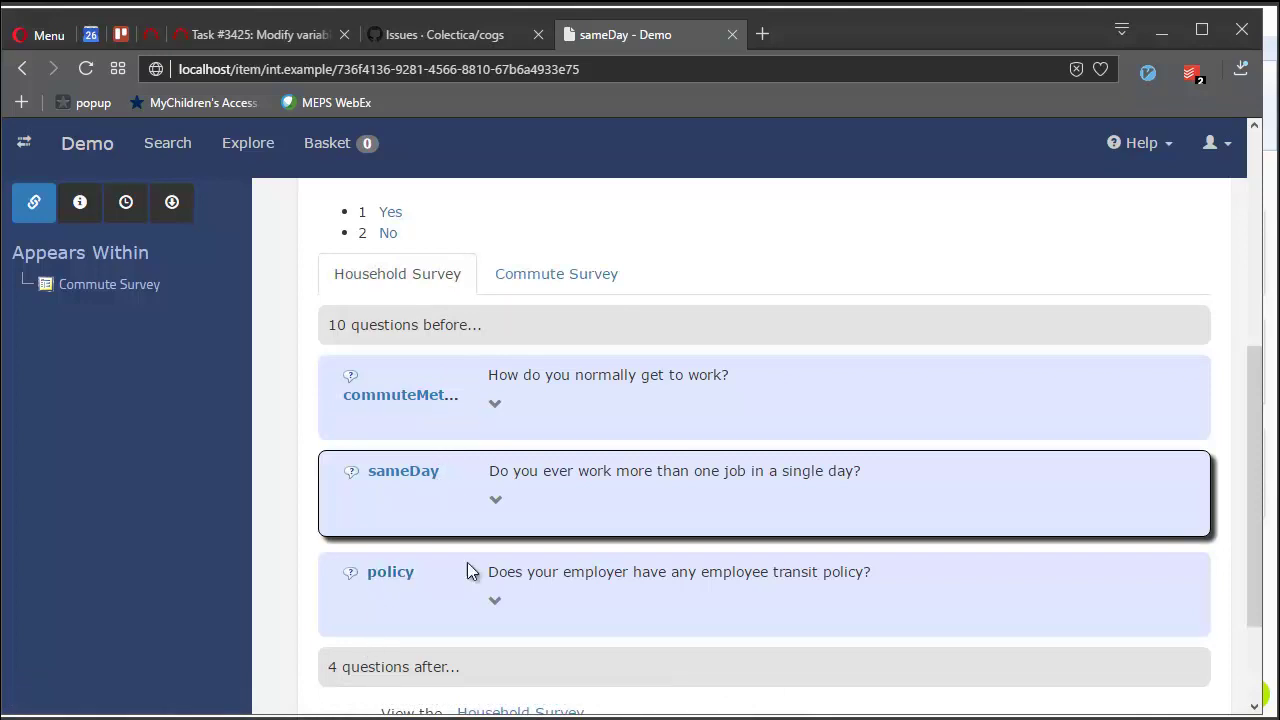
pyautogui.scroll(-2, 786, 434)
pyautogui.scroll(3, 785, 440)
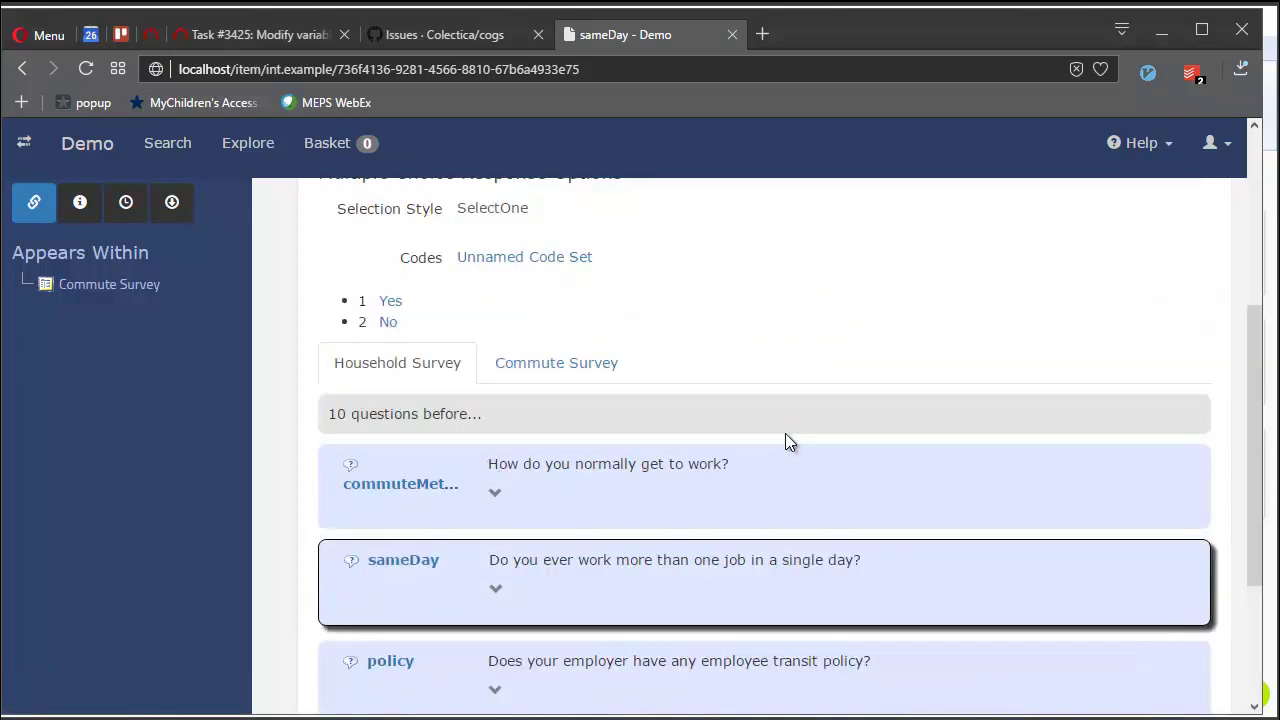
pyautogui.scroll(3, 785, 433)
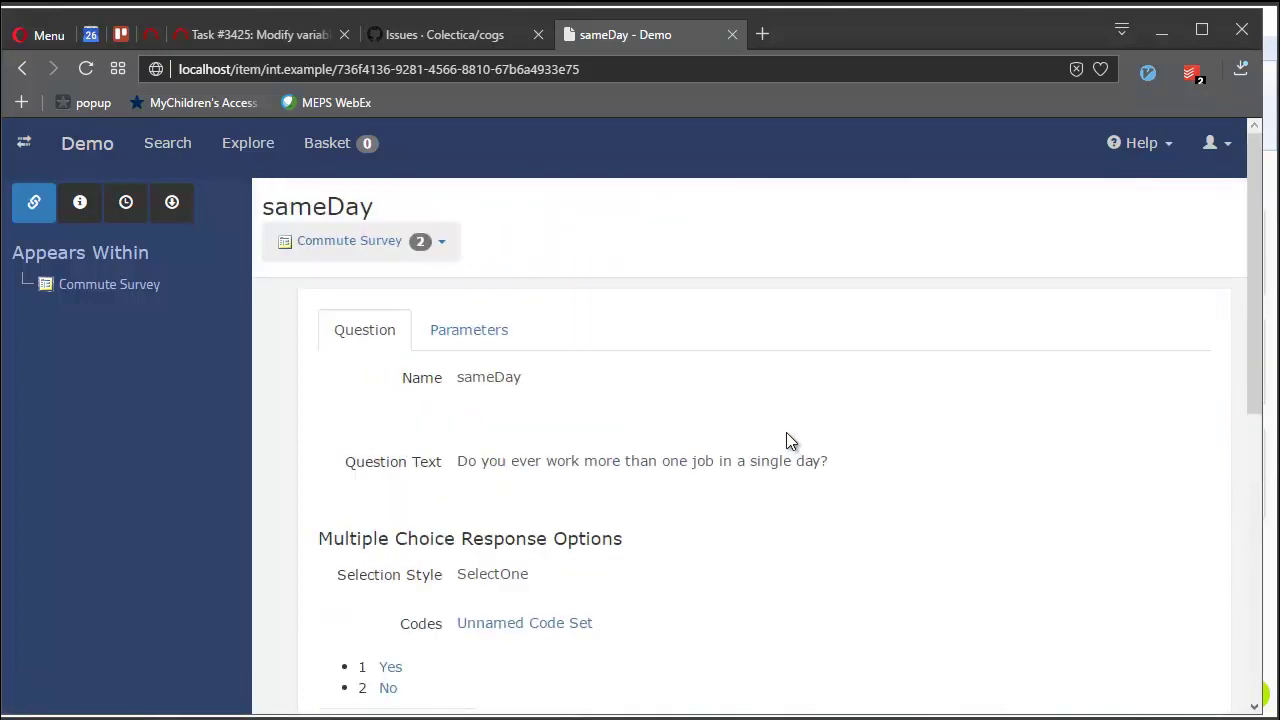